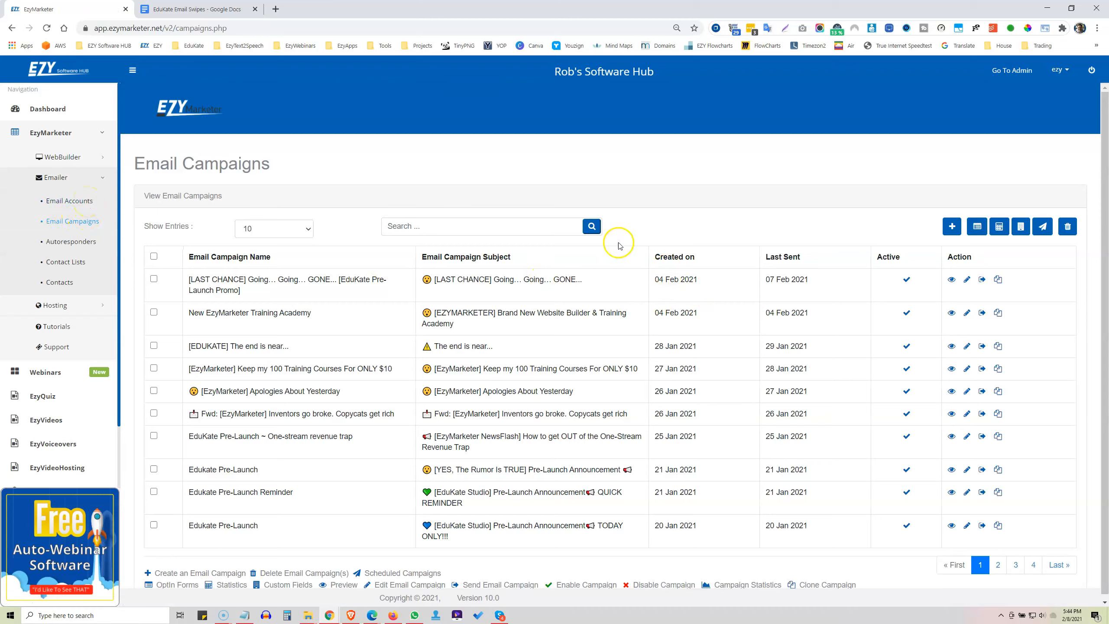
Step: Switch to the EduKate Email Swipes document in Google Docs and read through the Brand New EzyMarketer Website Builder email draft
scroll(506, 371, "down", 1)
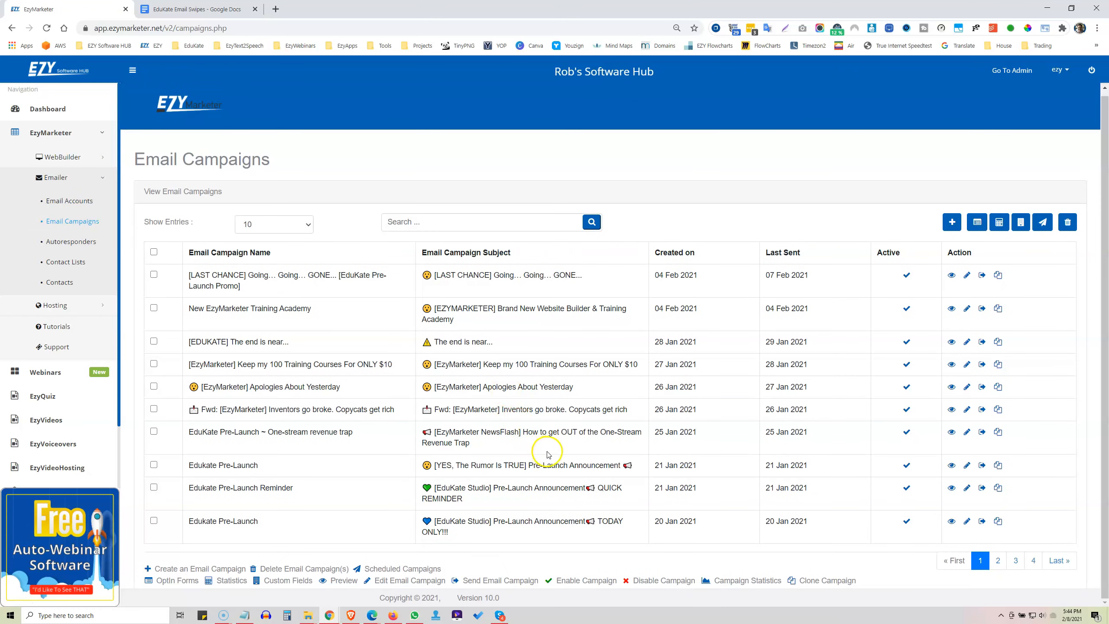
scroll(524, 436, "up", 1)
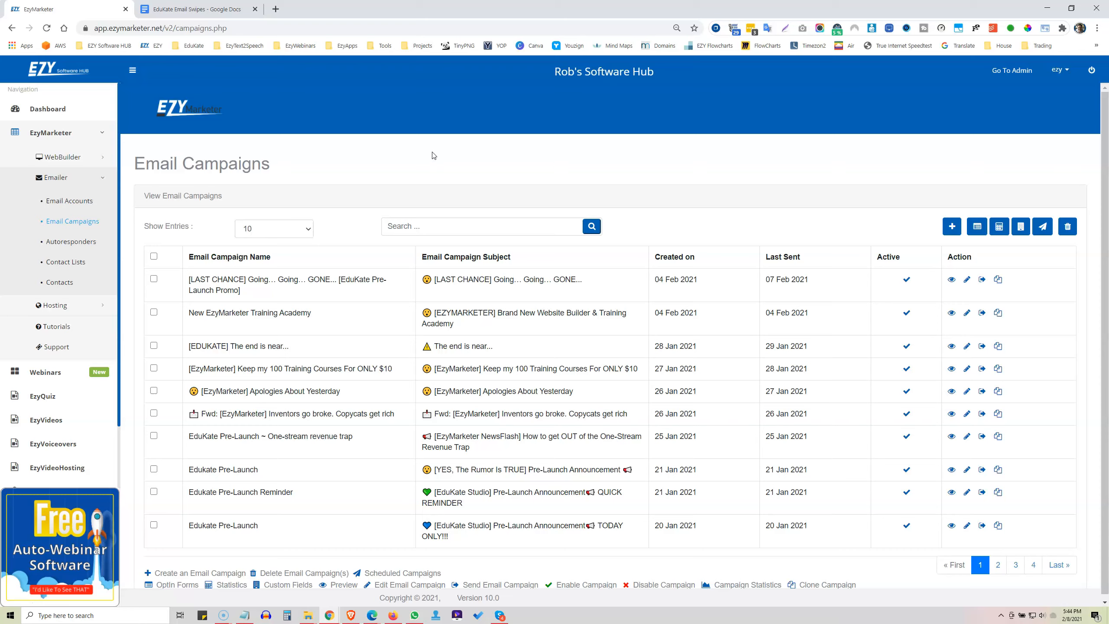
left_click(199, 11)
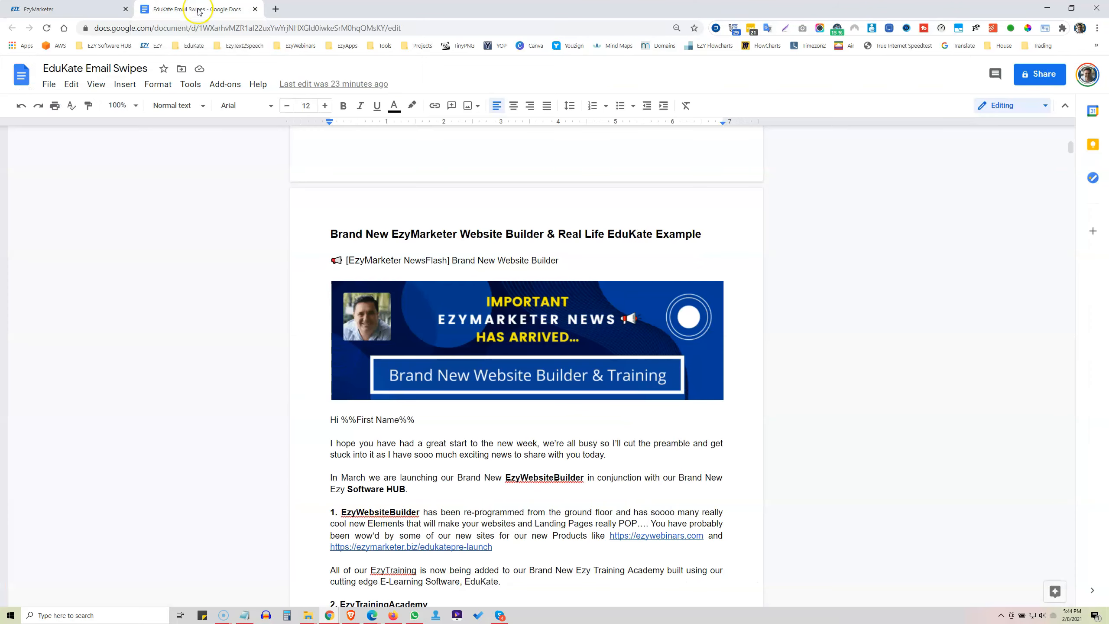
scroll(576, 420, "down", 2)
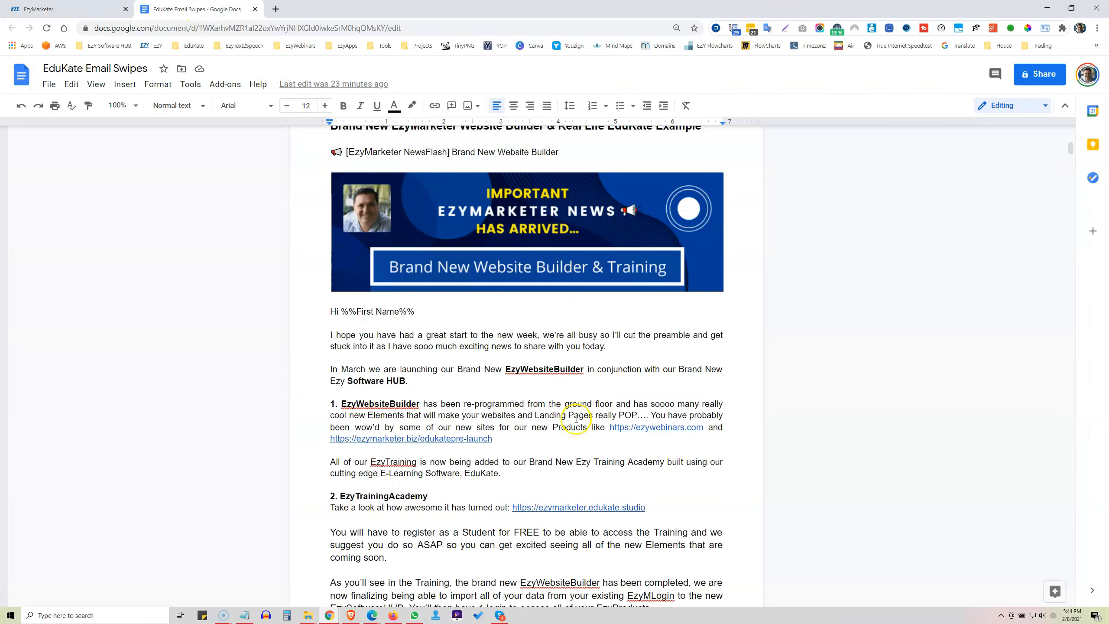
scroll(576, 416, "up", 2)
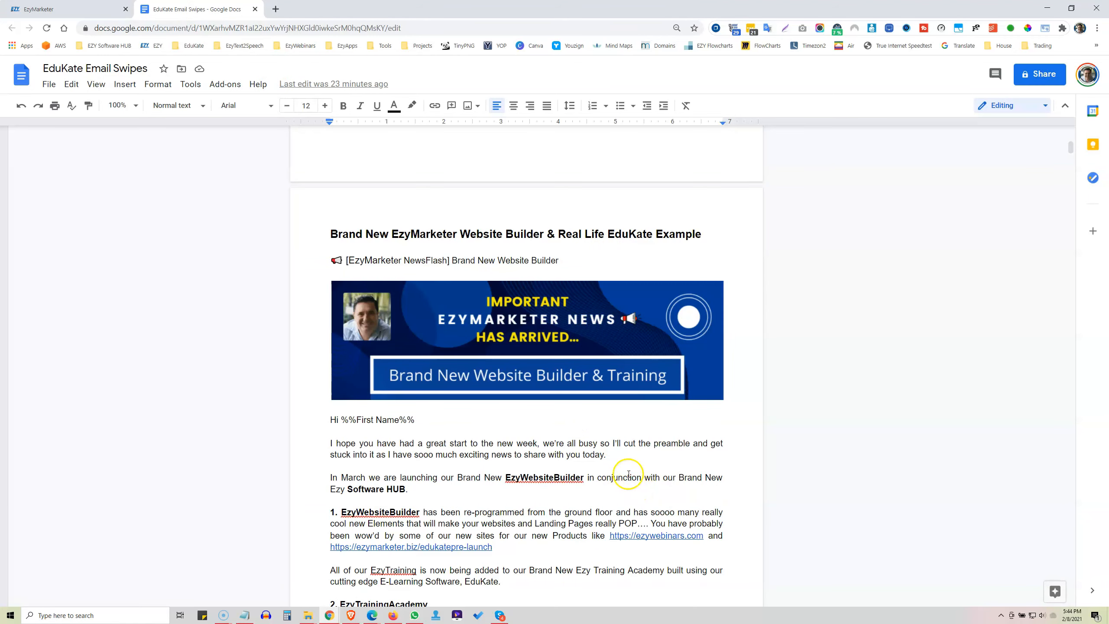
scroll(628, 474, "down", 14)
scroll(628, 474, "down", 9)
scroll(625, 475, "up", 2)
scroll(620, 474, "down", 9)
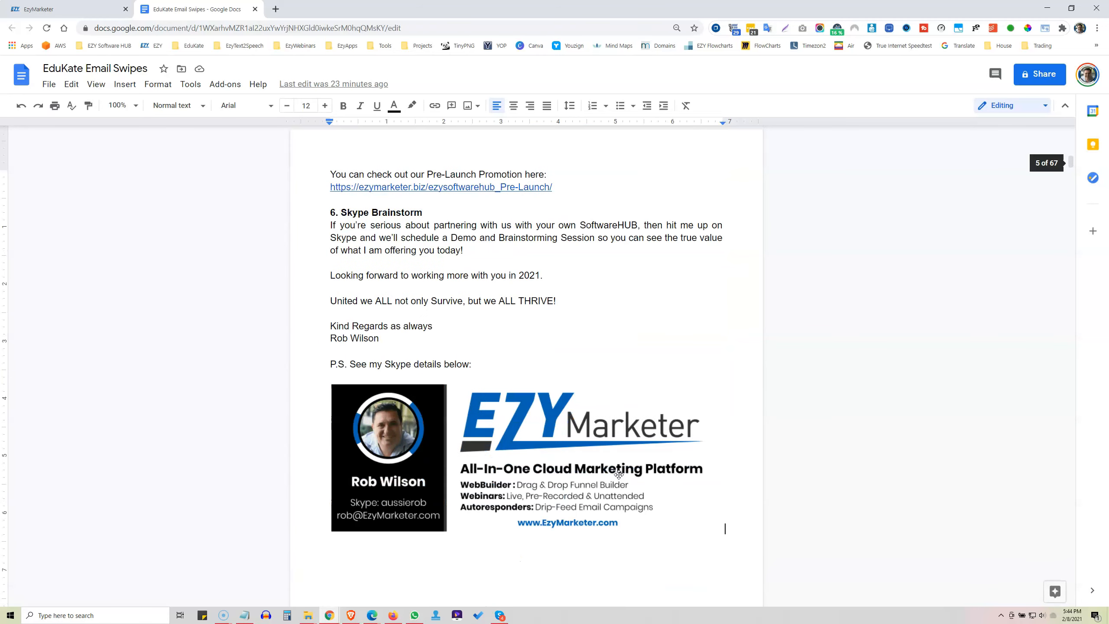
scroll(619, 474, "up", 20)
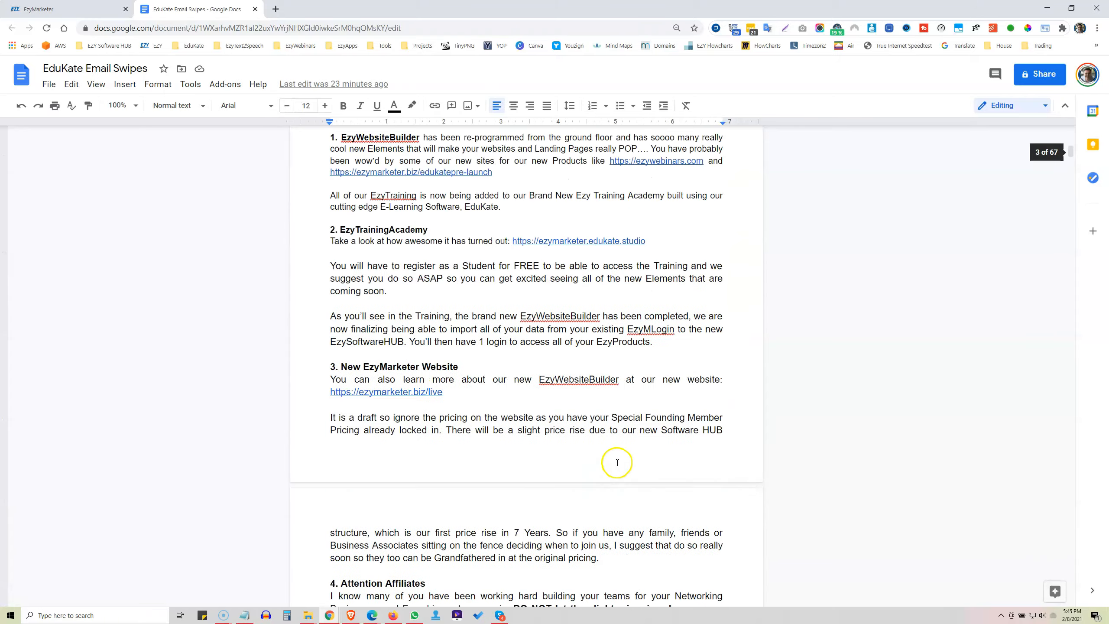
scroll(617, 462, "up", 8)
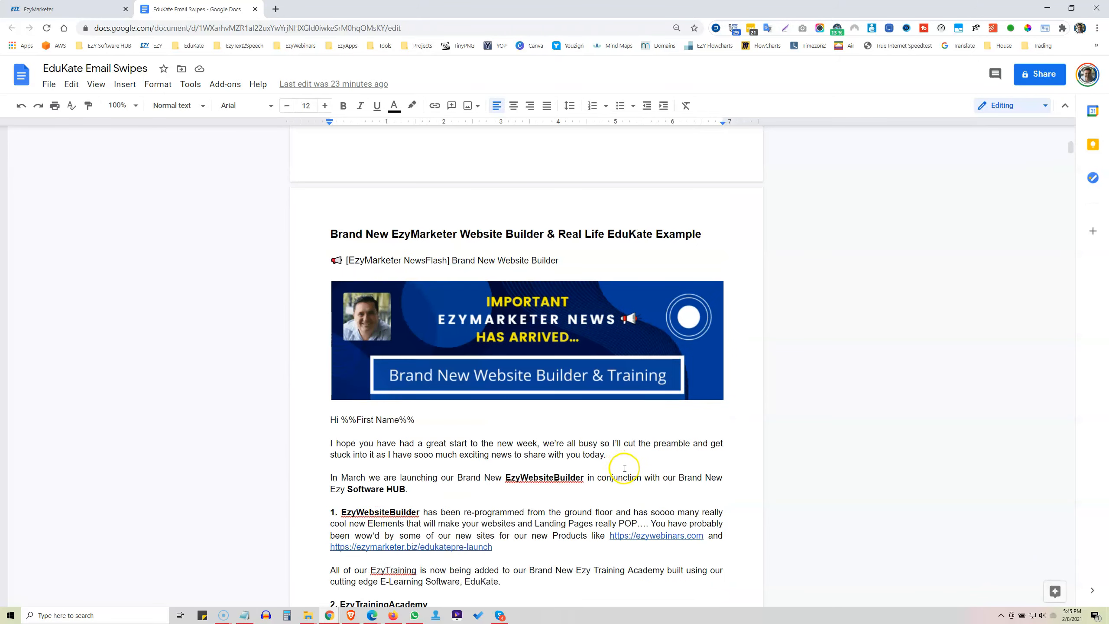
type("q")
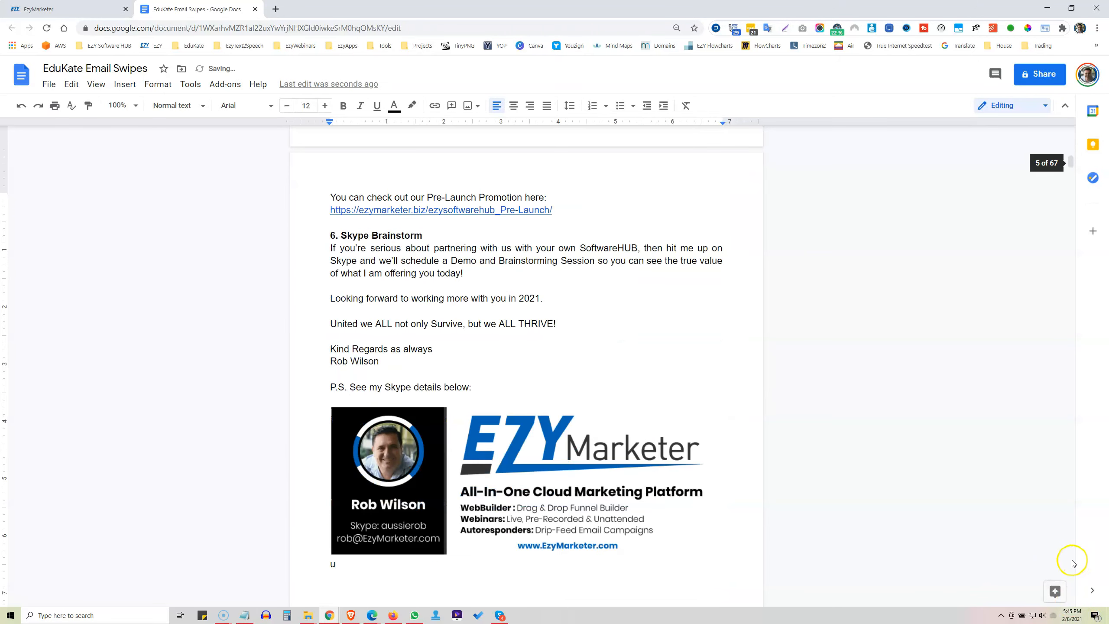
scroll(1073, 561, "up", 9)
scroll(1073, 561, "up", 20)
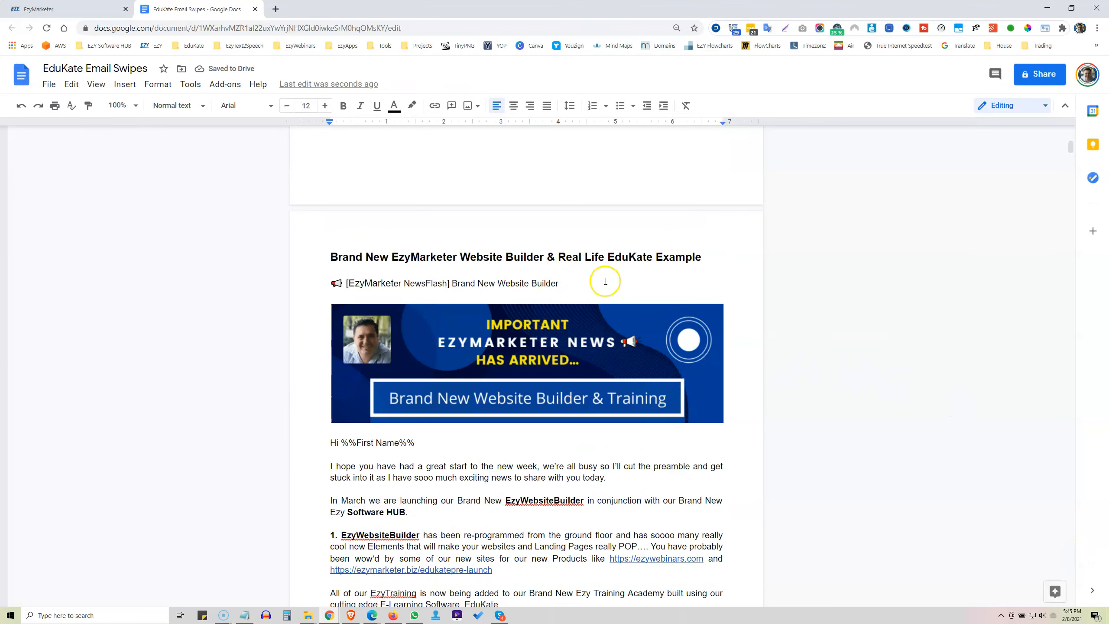
Step: Copy the email draft's bold title line, switch back to EzyMarketer and start a new email campaign
left_click_drag(713, 255, 317, 251)
key("ctrl+c")
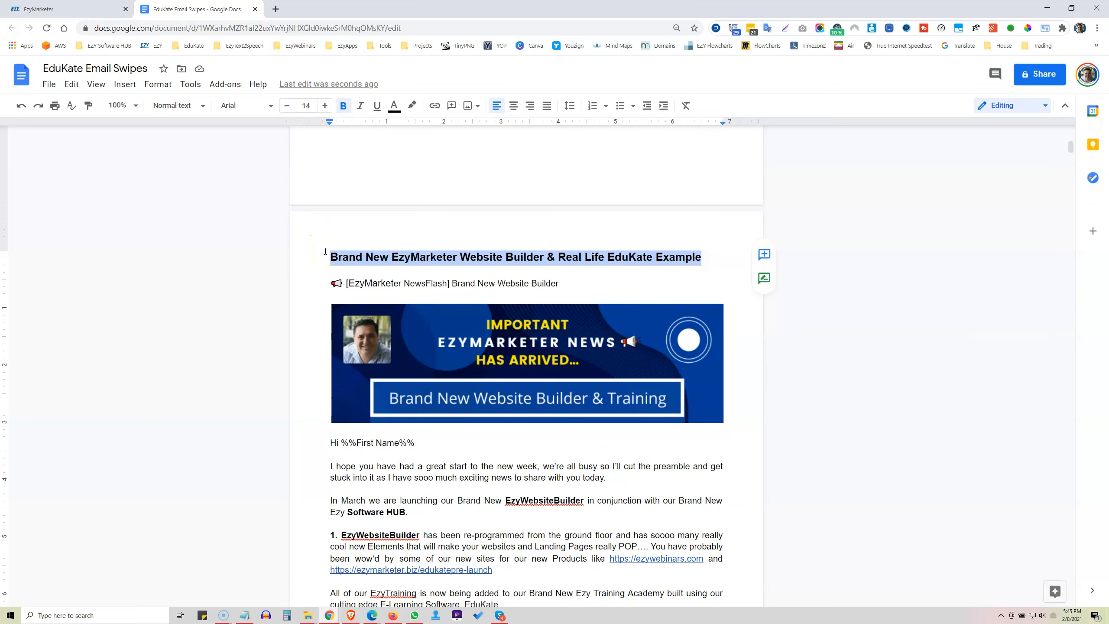
left_click(75, 9)
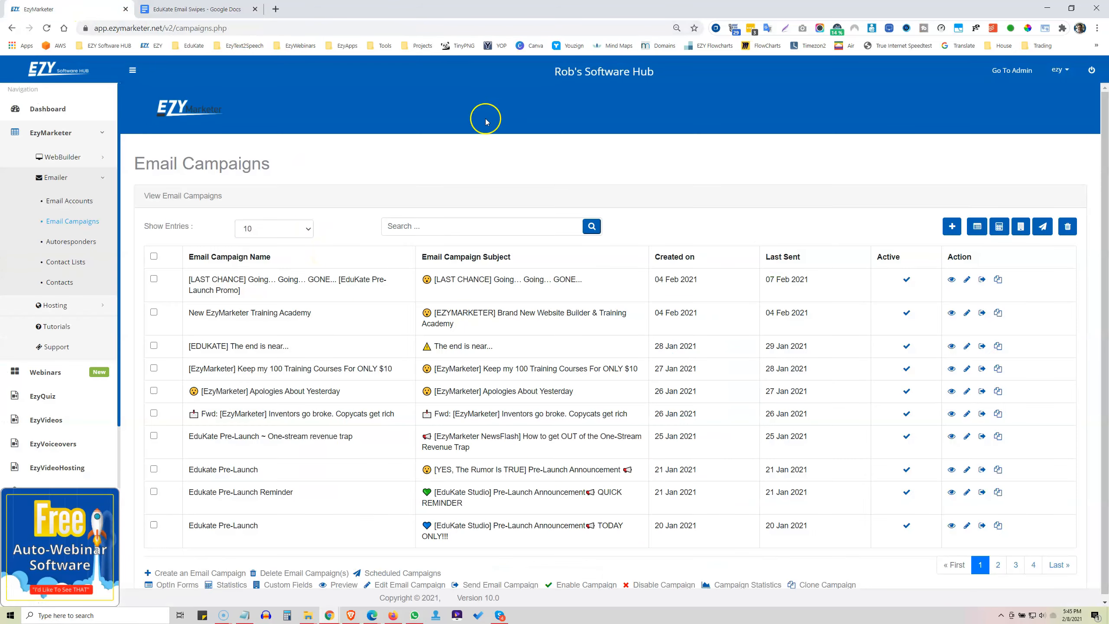
left_click(952, 226)
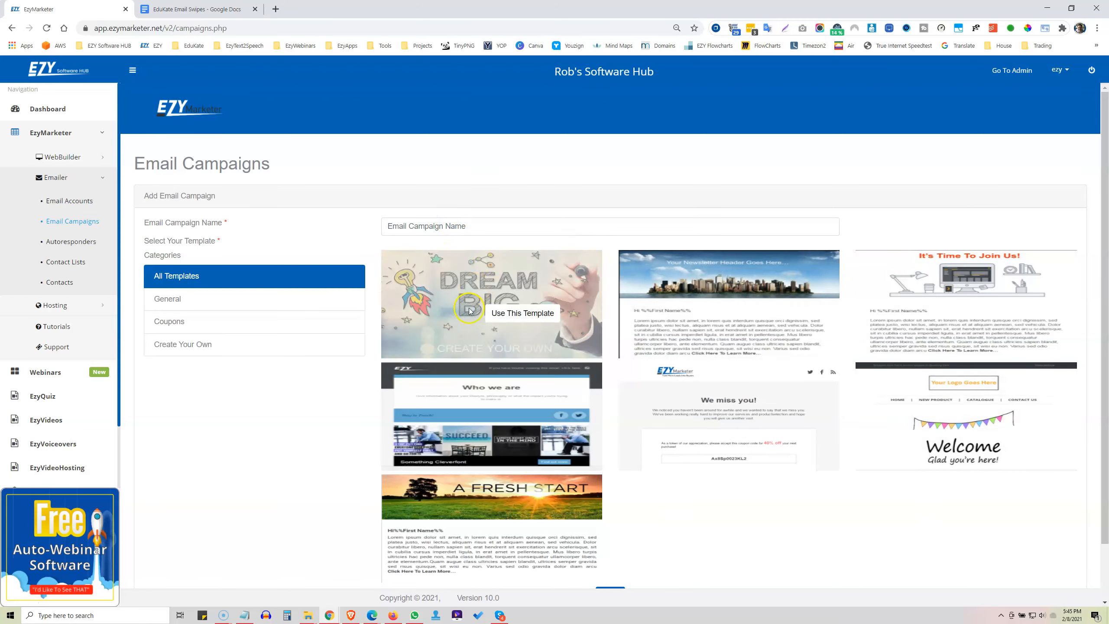
Step: Name the campaign "Brand New EzyMarketer Website Builder & Real Life EduKate Example" and use the Dream Big "Create Your Own" template
mouse_move(495, 321)
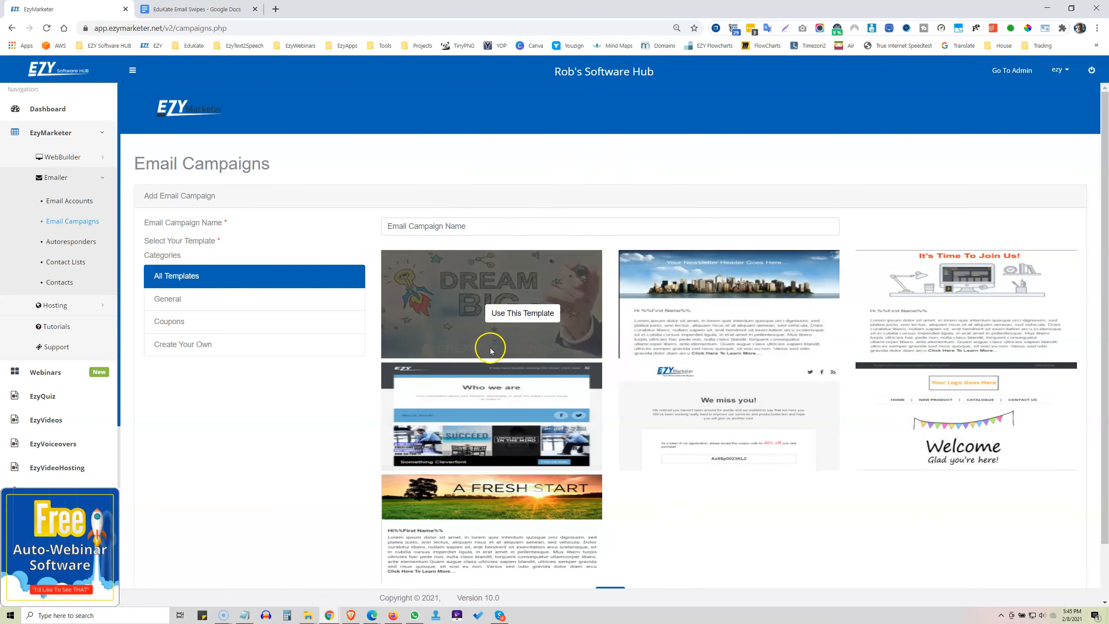
left_click(509, 313)
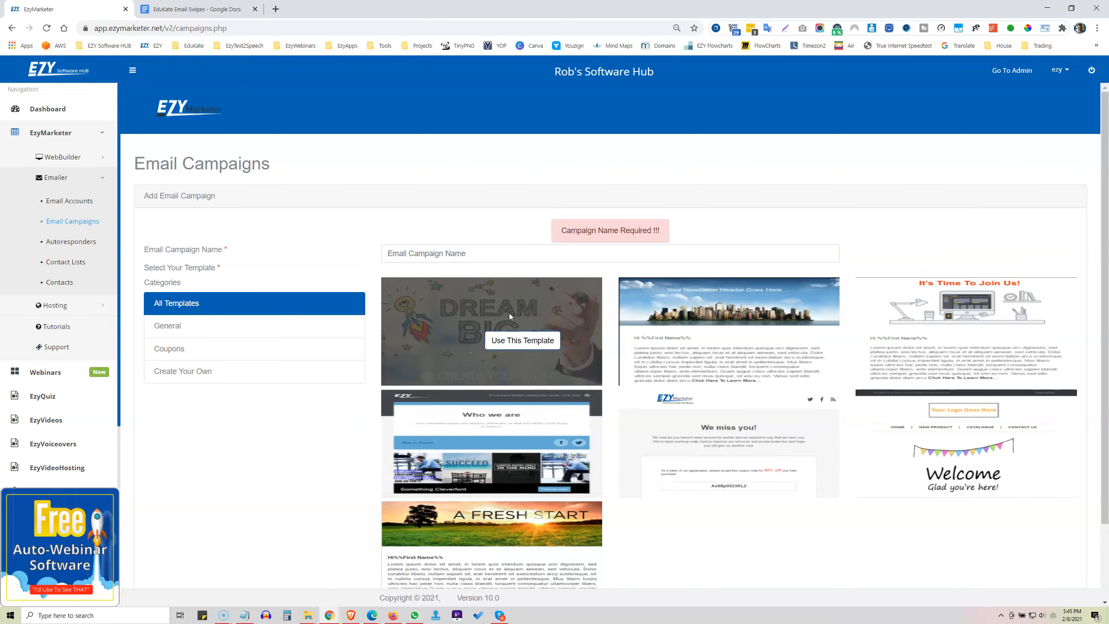
left_click(482, 251)
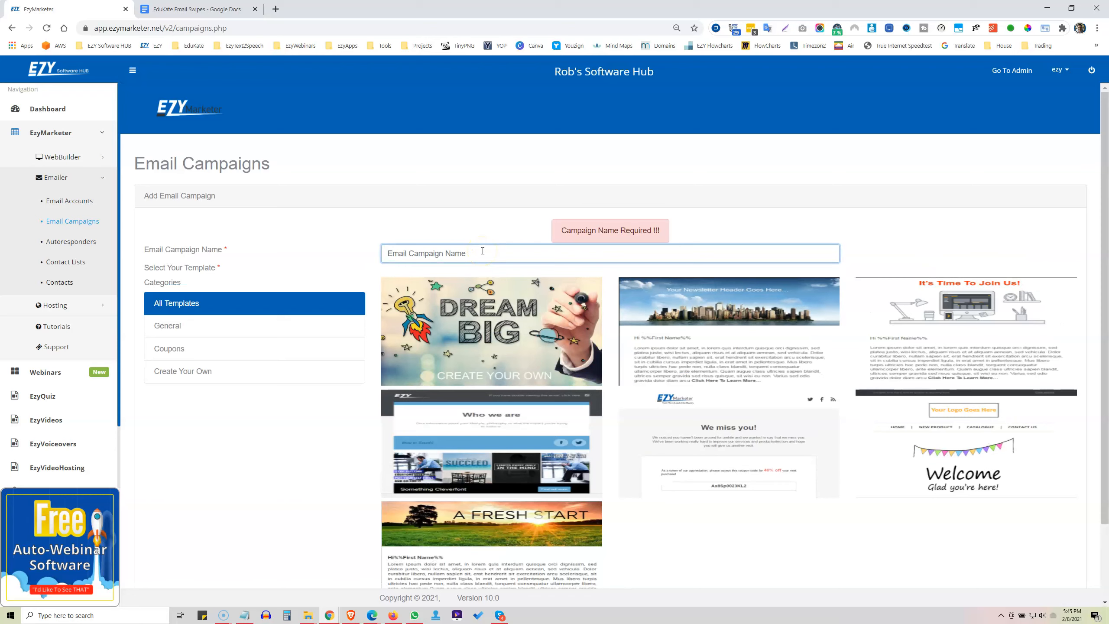
key("ctrl+v")
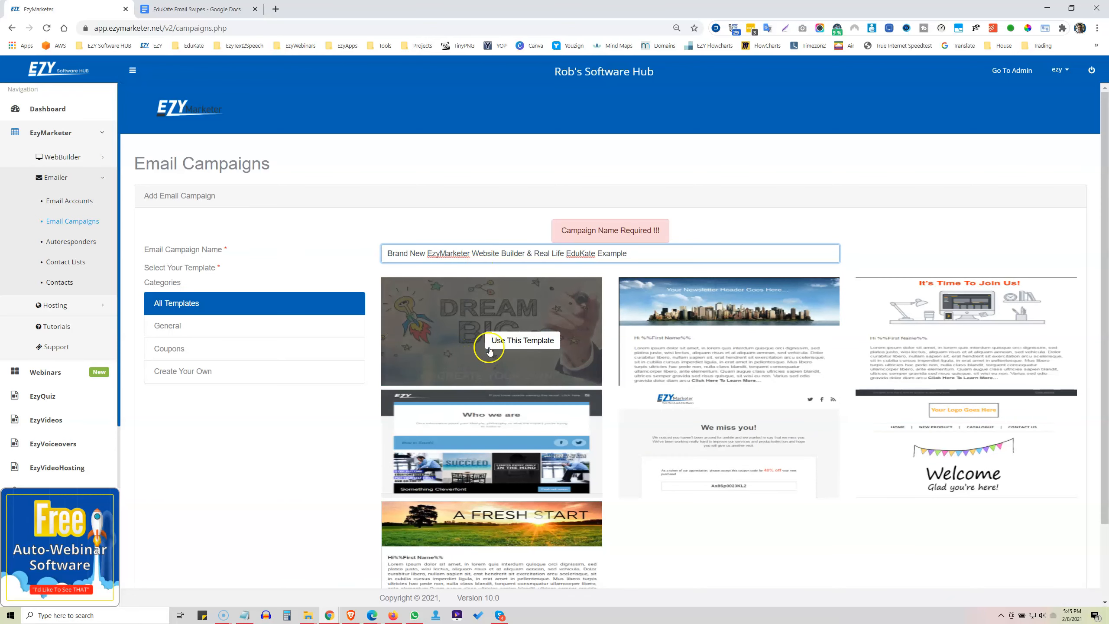
left_click(494, 345)
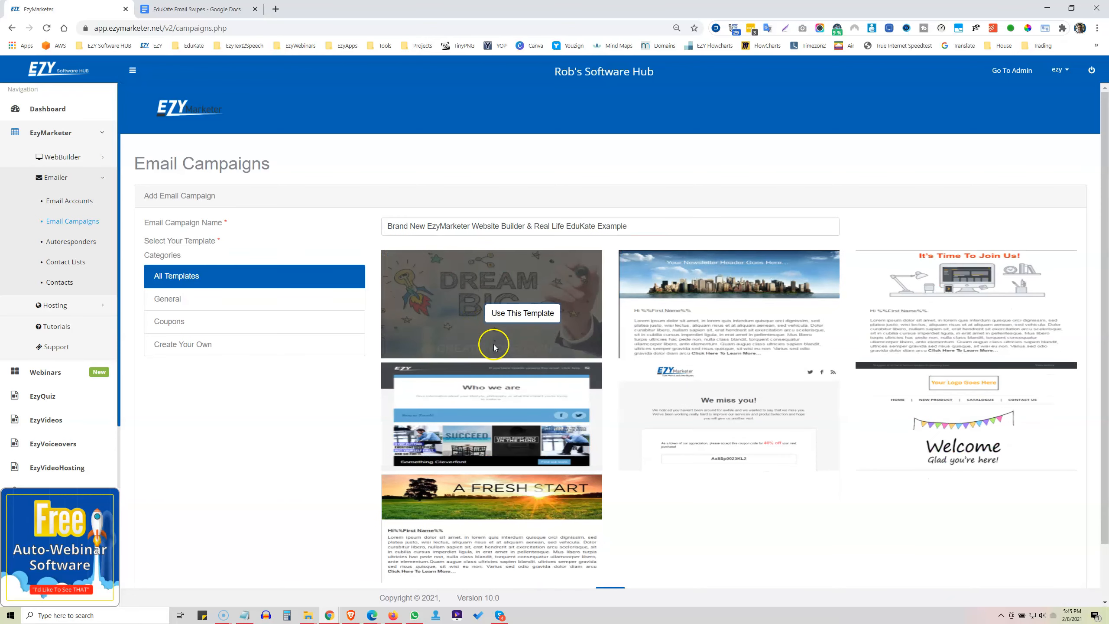
left_click(507, 316)
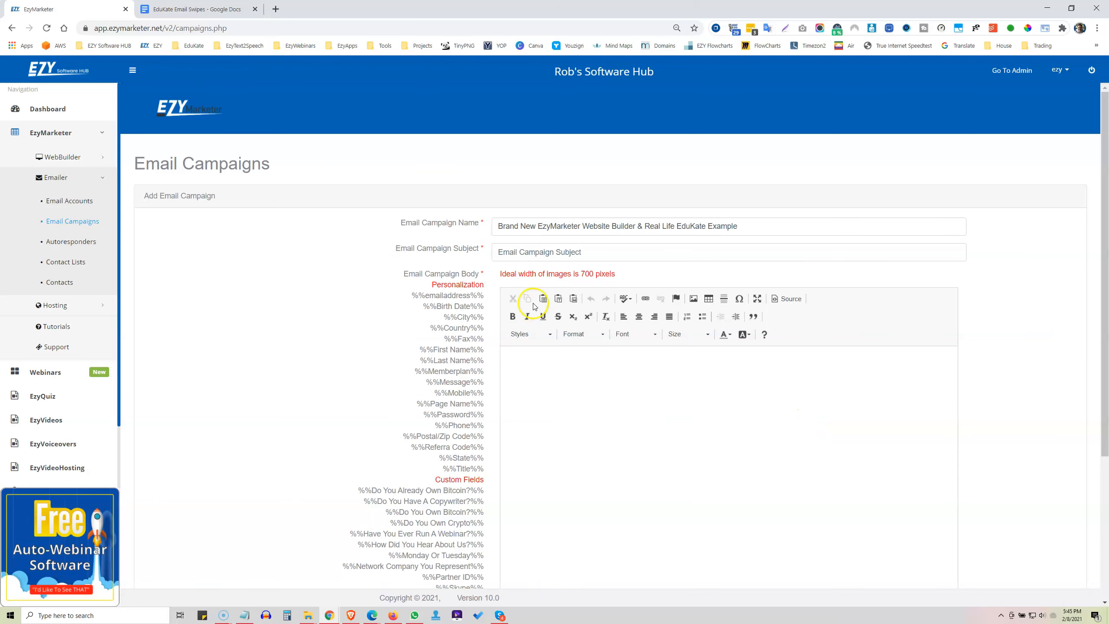
Step: Copy "[EzyMarketer NewsFlash] Brand New Website Builder" with its megaphone emoji from the Google Docs draft into the EzyMarketer campaign subject
left_click(204, 9)
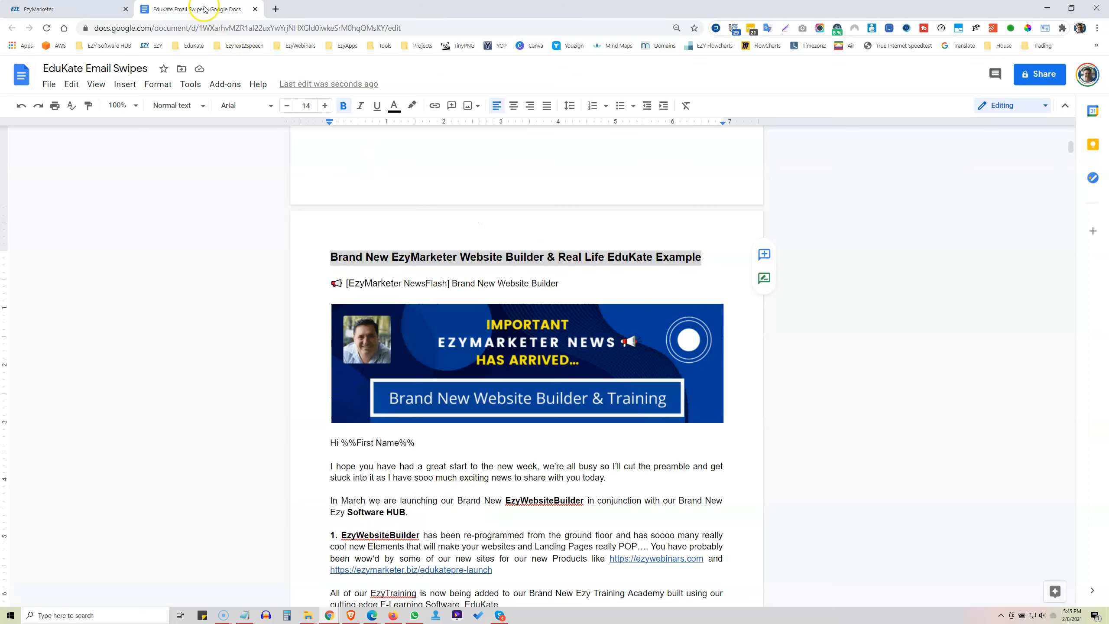
triple_click(568, 284)
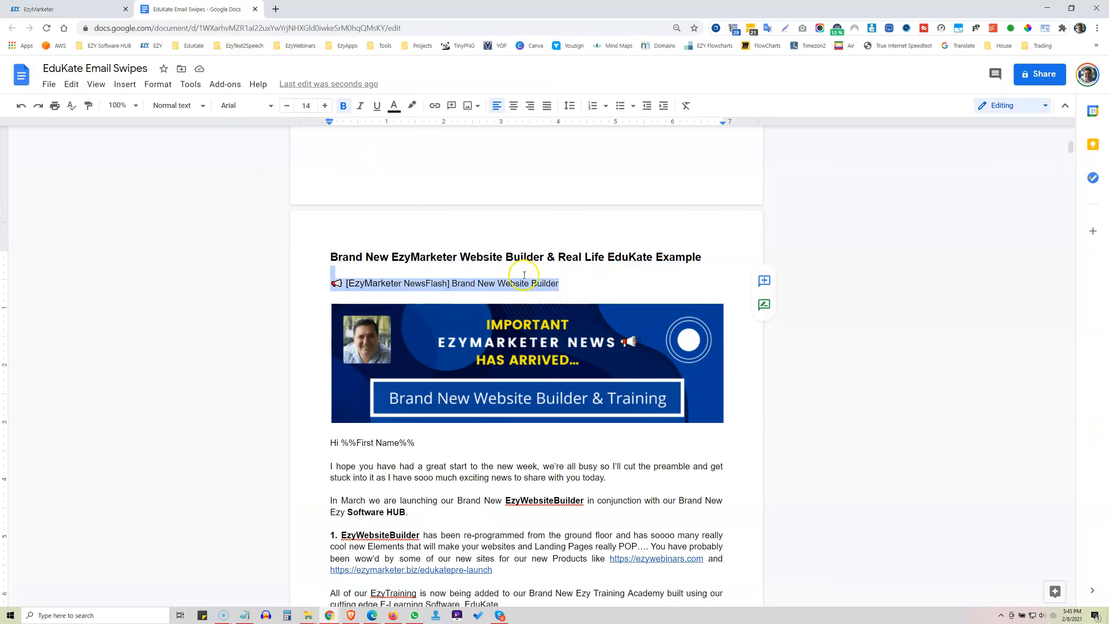
left_click_drag(379, 272, 325, 283)
key("ctrl+c")
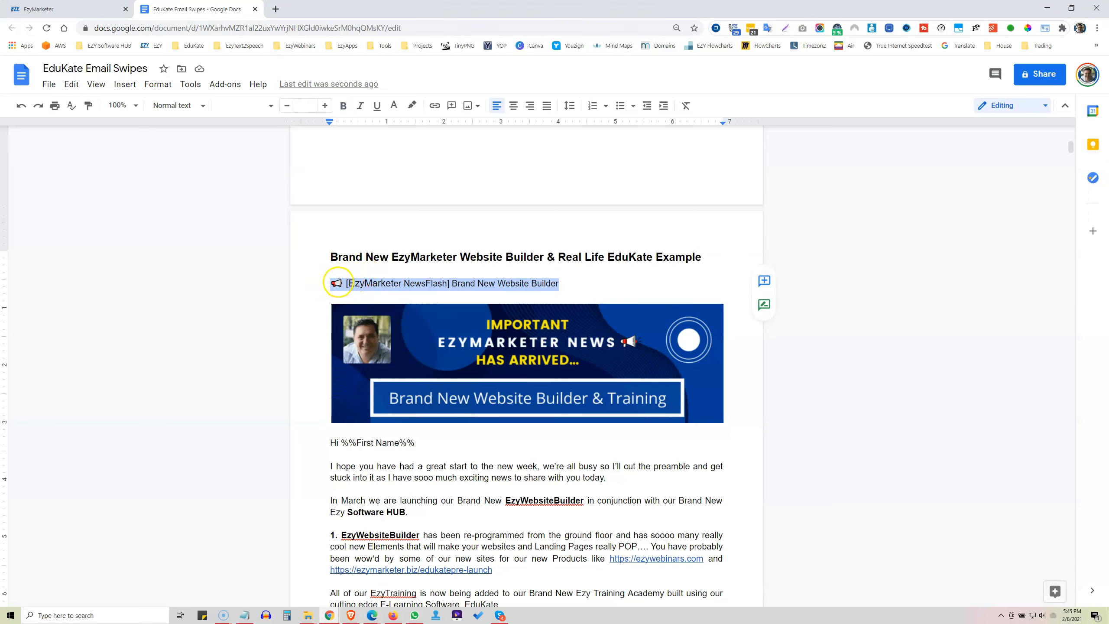
left_click(336, 283)
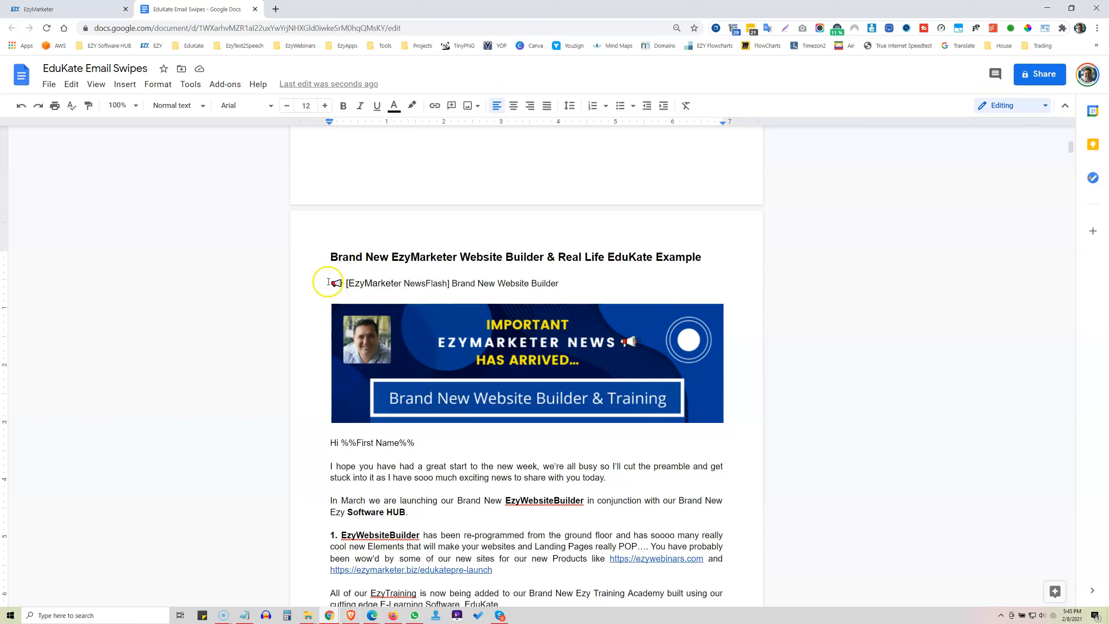
left_click_drag(330, 283, 340, 284)
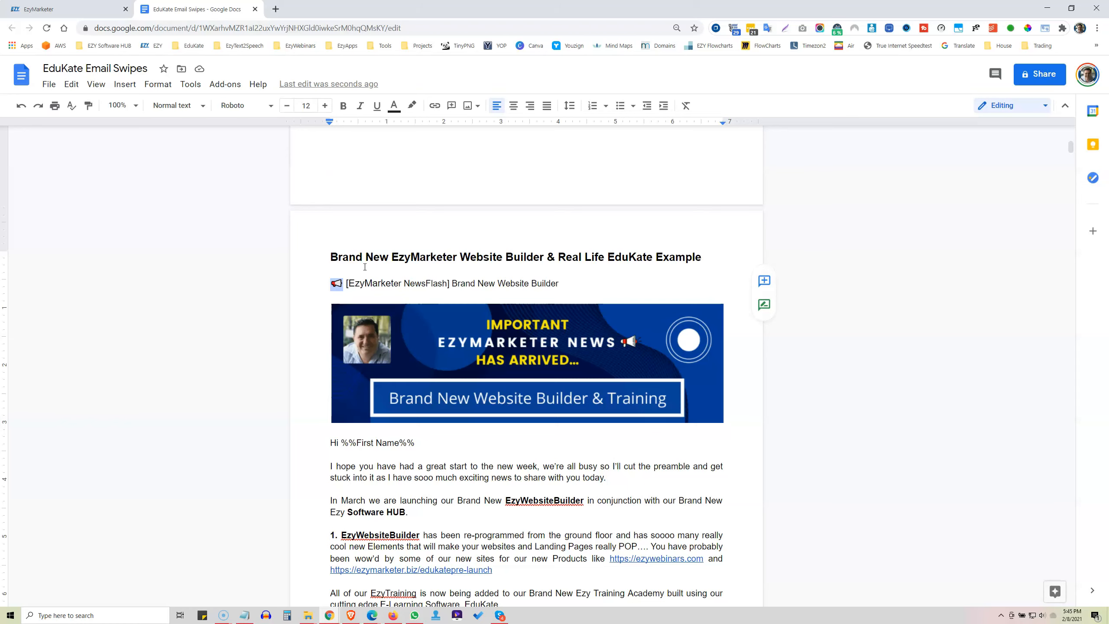
left_click(60, 11)
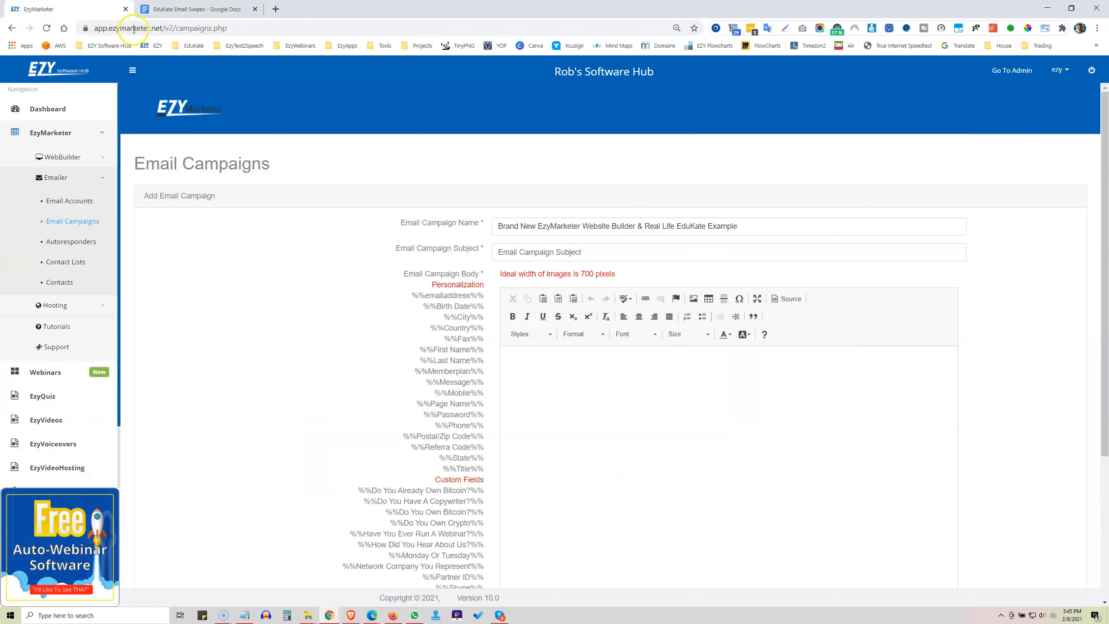
left_click(551, 251)
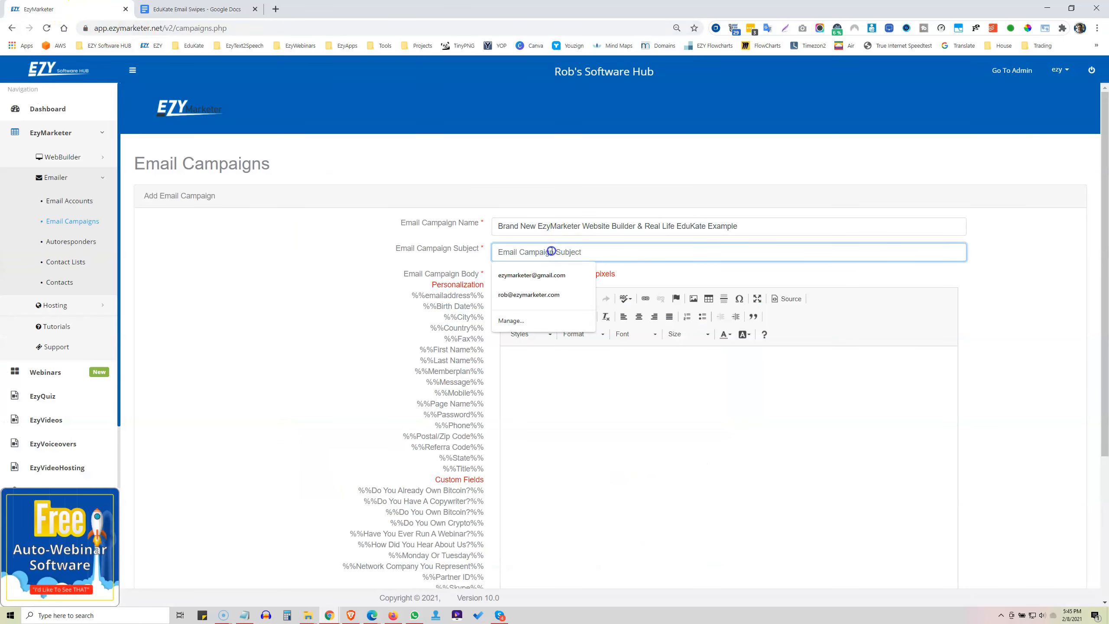
key("ctrl+v")
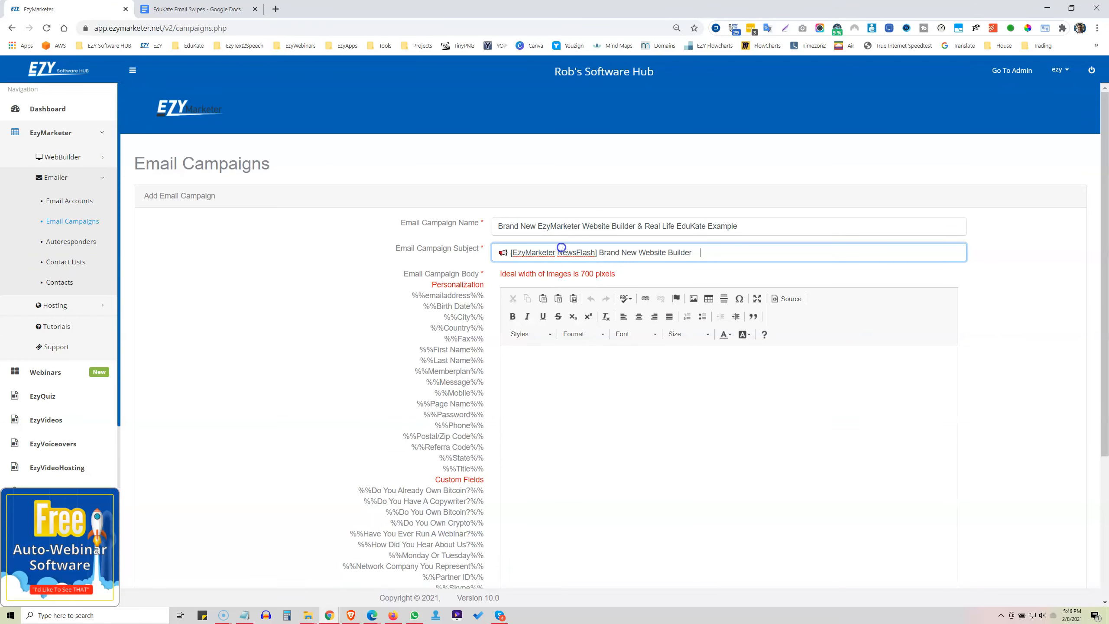
Step: Add a blank line in the email campaign body and centre-align the line below it
scroll(684, 374, "down", 2)
left_click_drag(820, 327, 793, 416)
left_click(685, 329)
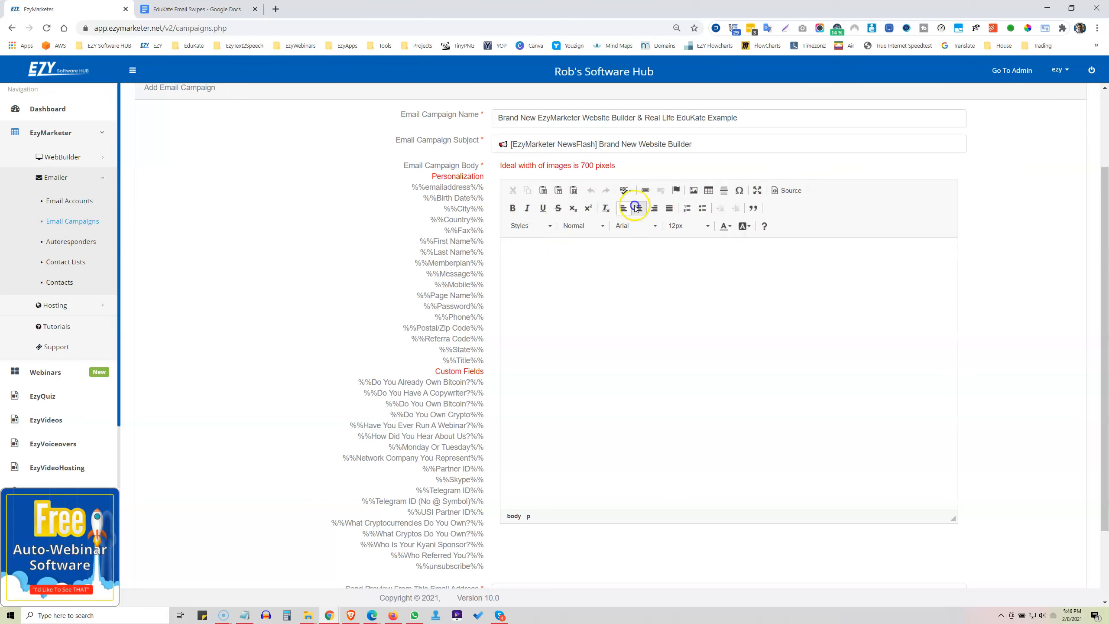
scroll(773, 376, "up", 2)
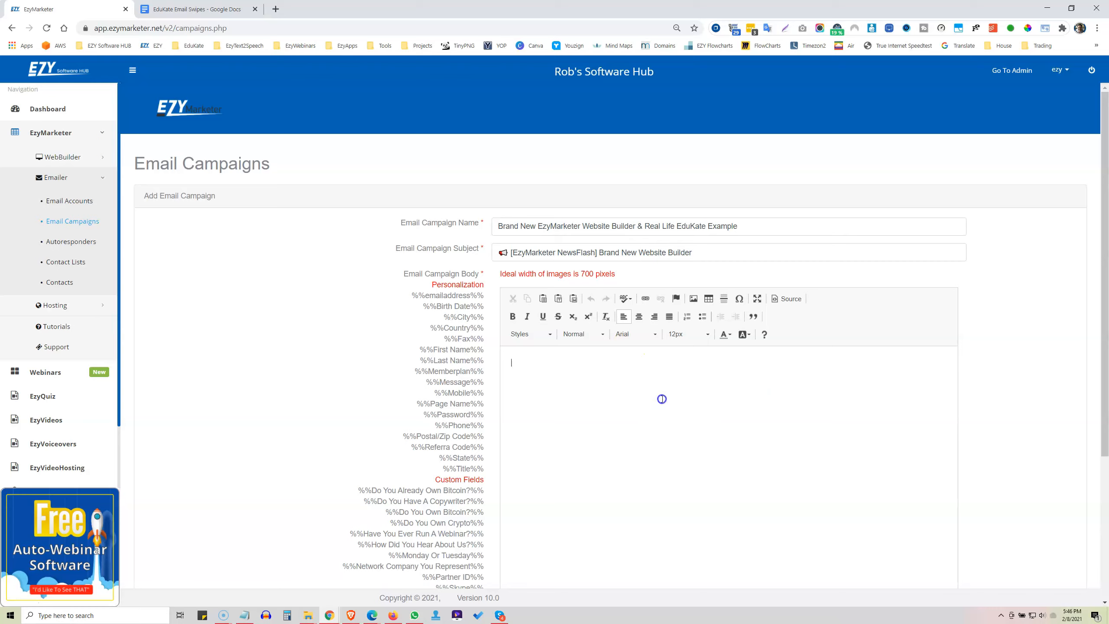
key("Return")
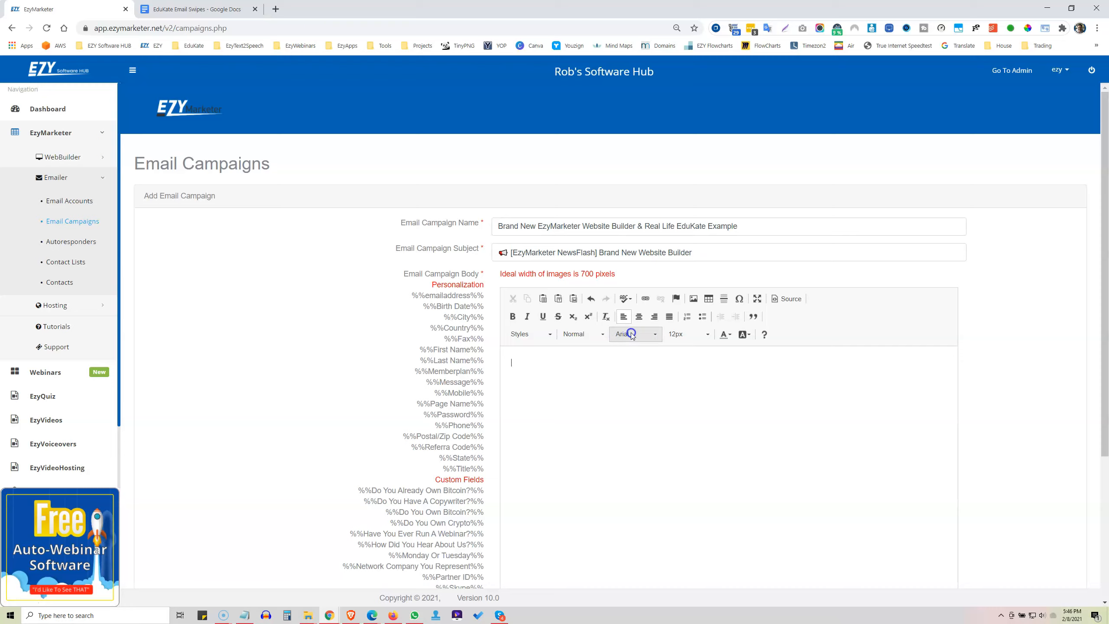
left_click(640, 316)
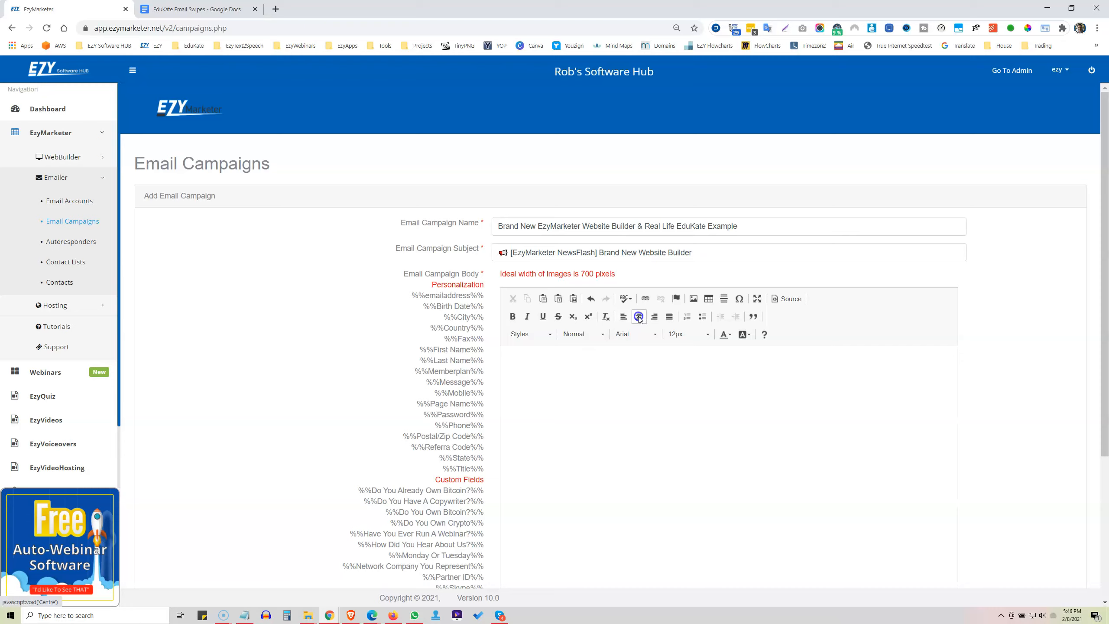
Step: Insert the "Brand New Website Builder & Training" banner (502a233f) from the server's image library into the EzyMarketer campaign body
left_click(204, 7)
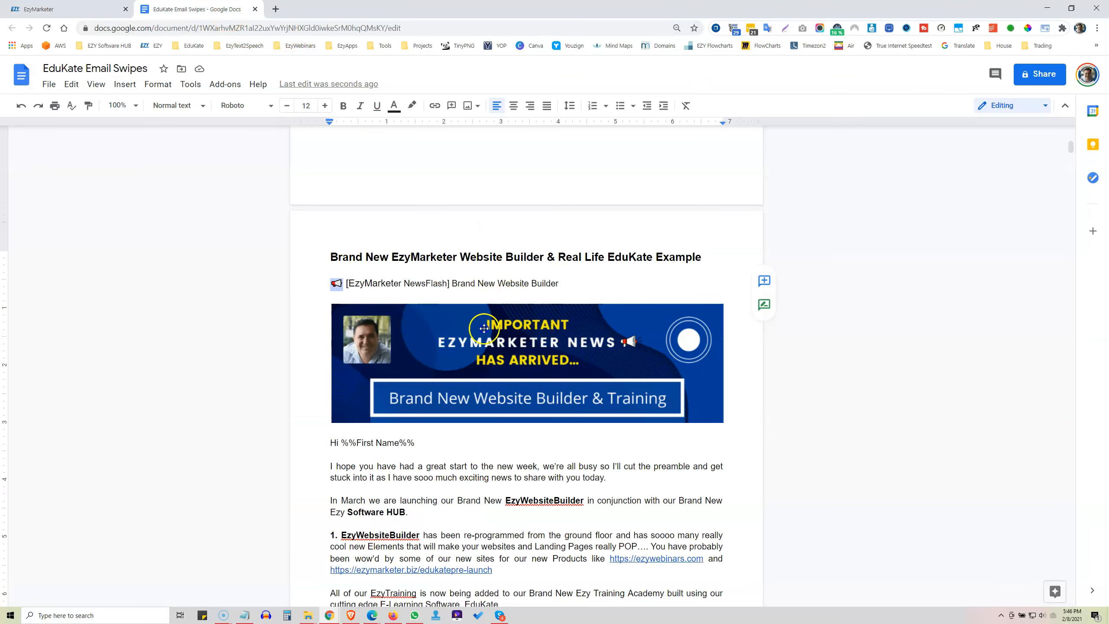
left_click(51, 8)
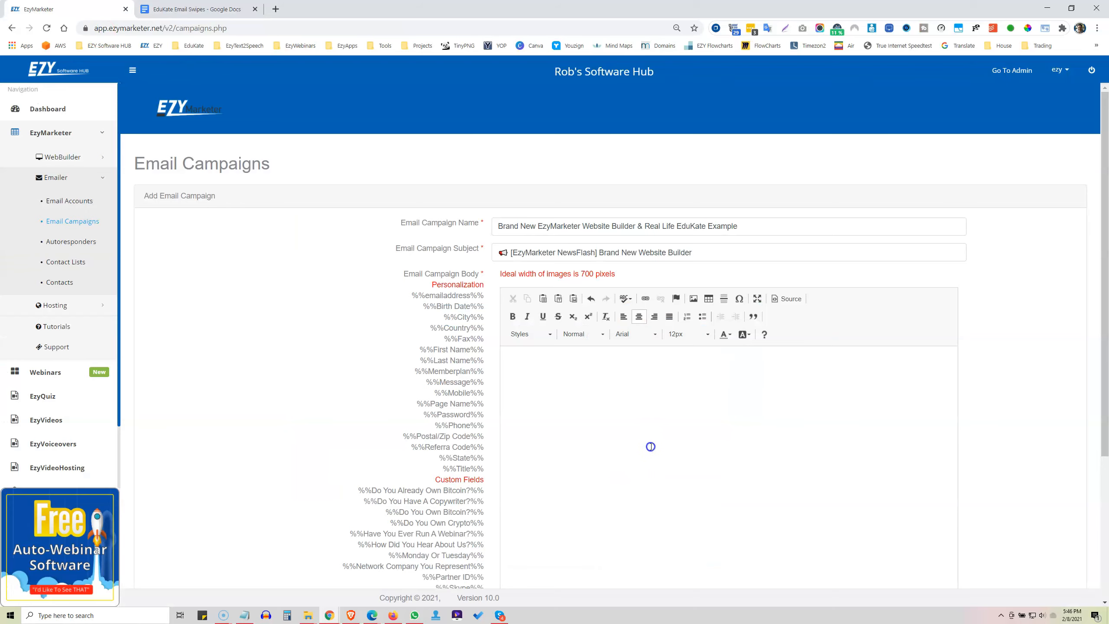
left_click(693, 300)
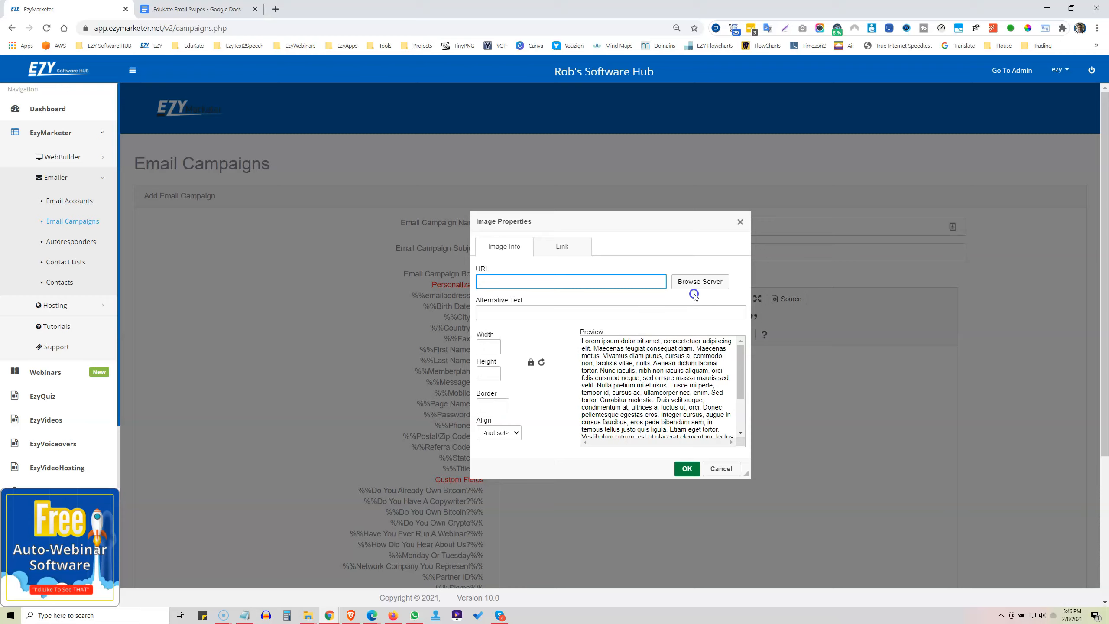
left_click(698, 281)
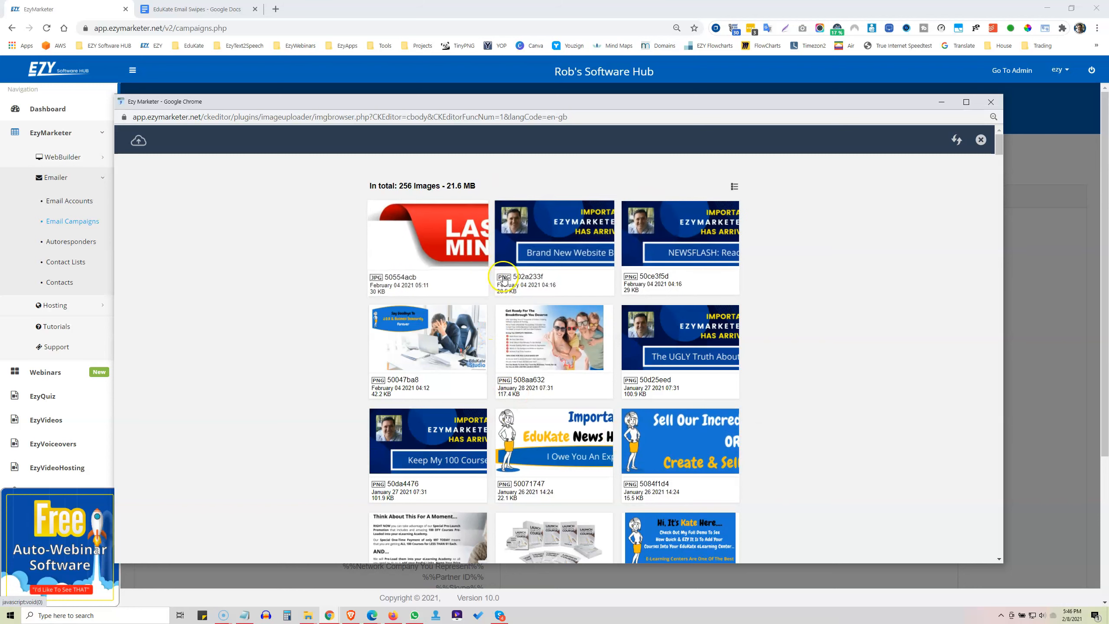
left_click(561, 245)
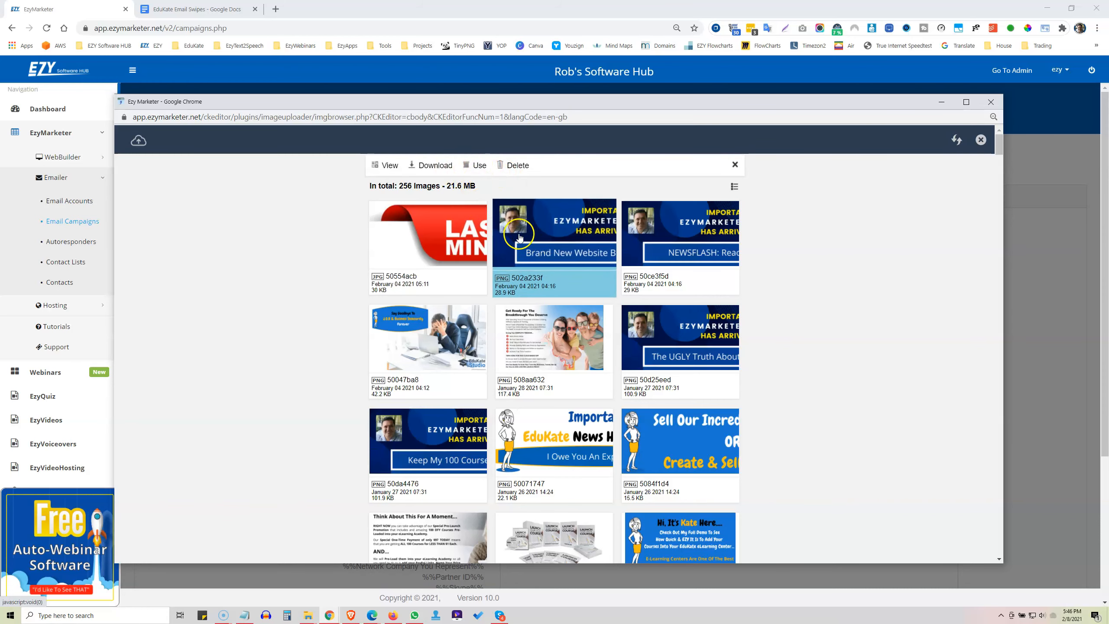
left_click(481, 166)
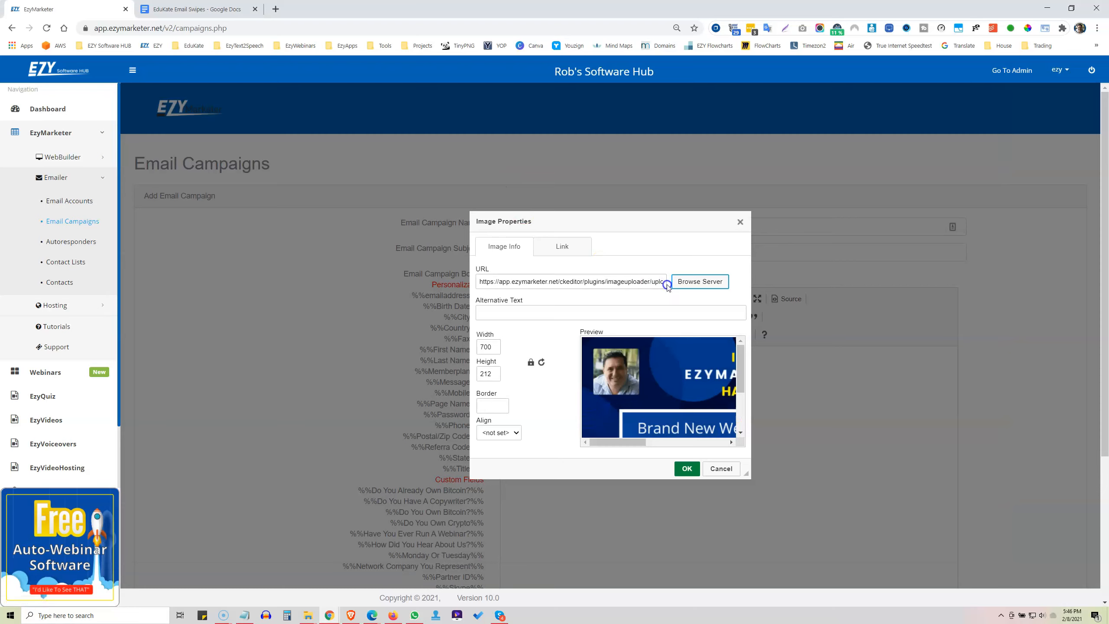
left_click(682, 468)
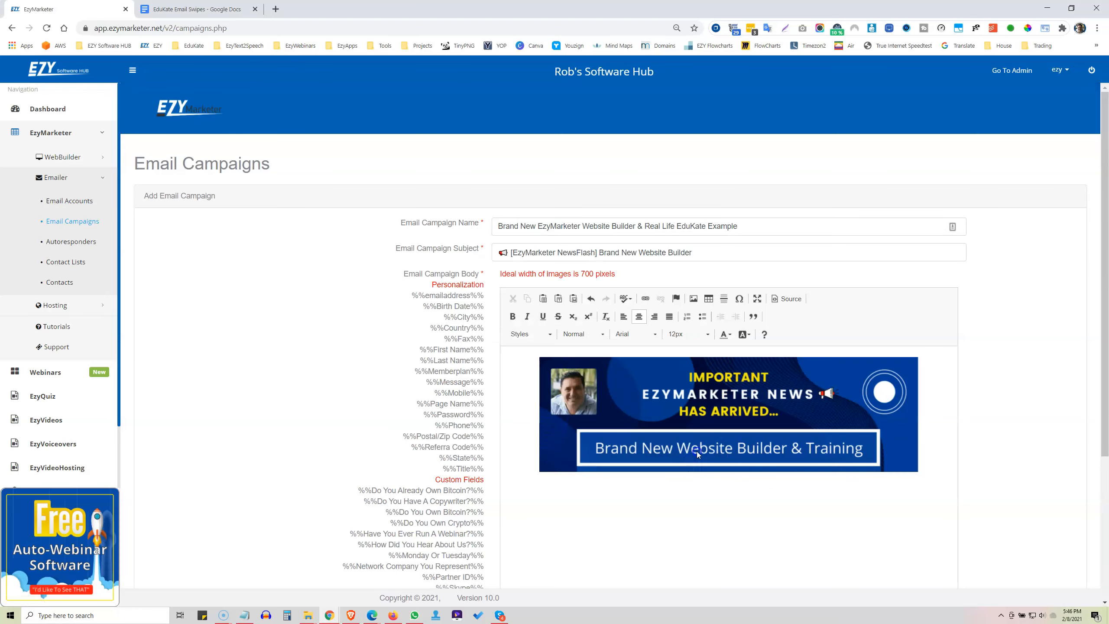
Step: Set the insertion point below the banner, then select the Google Docs draft from "Hi %%First Name%%" to the paragraph above the "Exciting Projects" image for copying
scroll(699, 419, "down", 2)
left_click(702, 426)
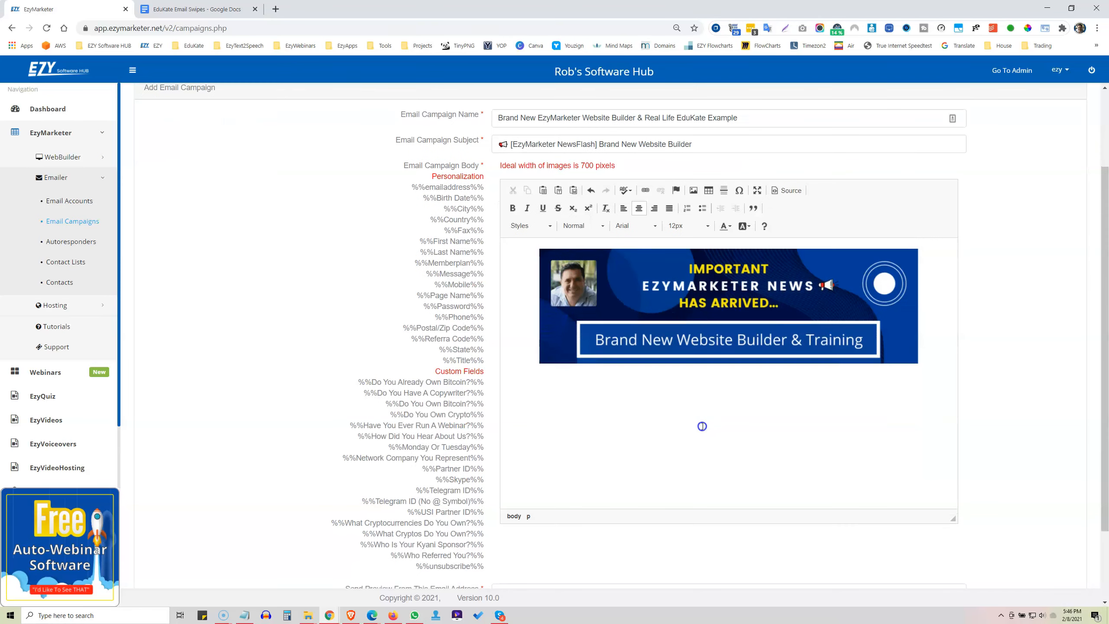
left_click(576, 374)
left_click(180, 9)
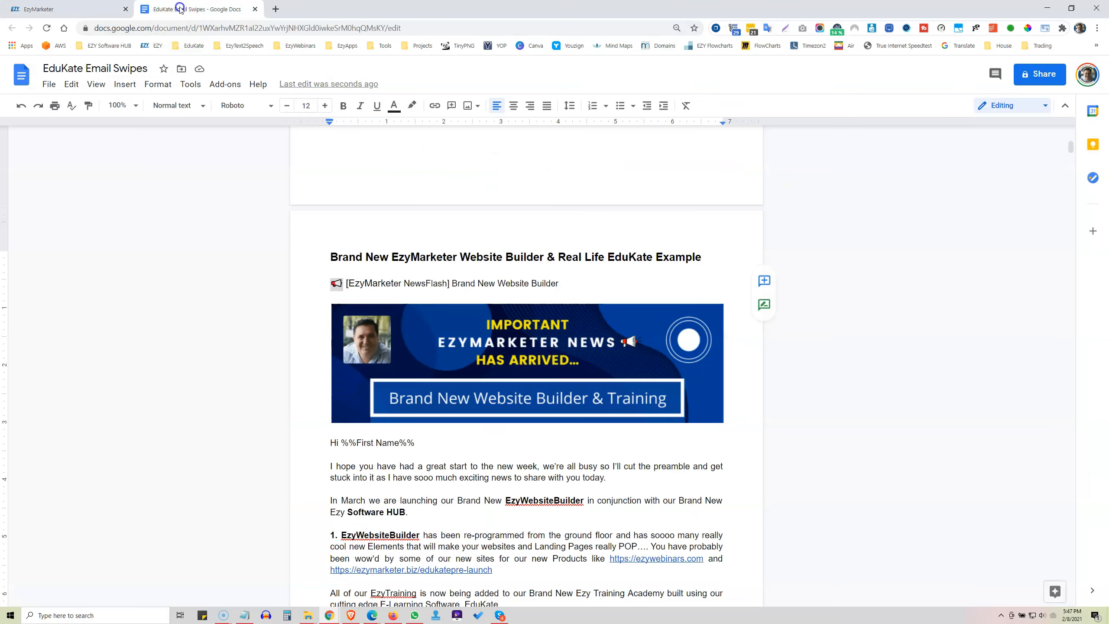
scroll(376, 441, "down", 2)
left_click(343, 330)
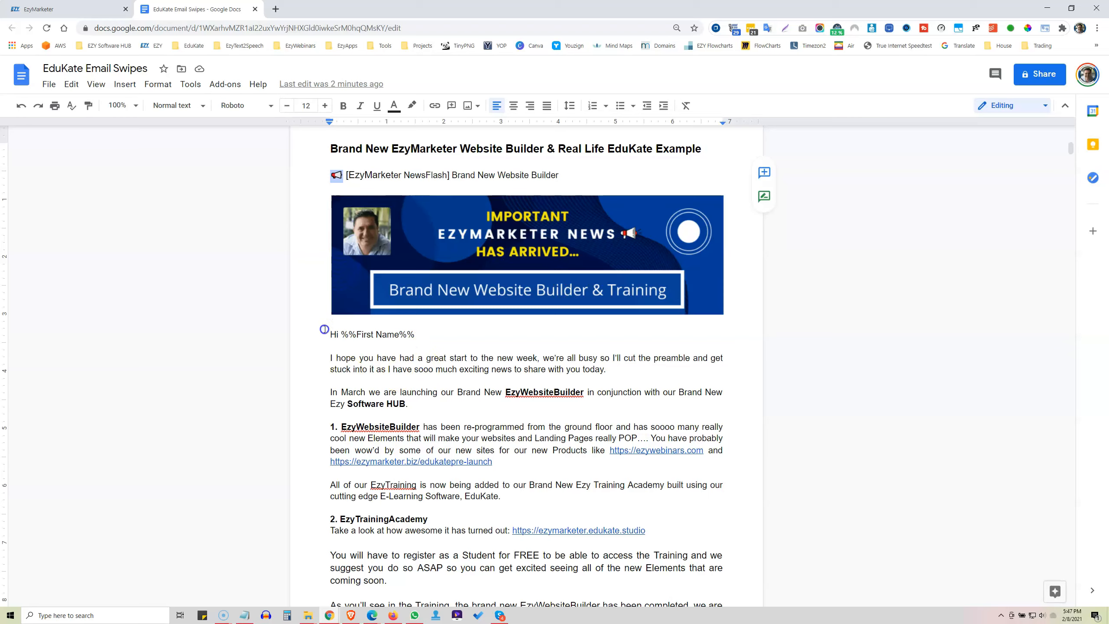
left_click_drag(325, 334, 546, 217)
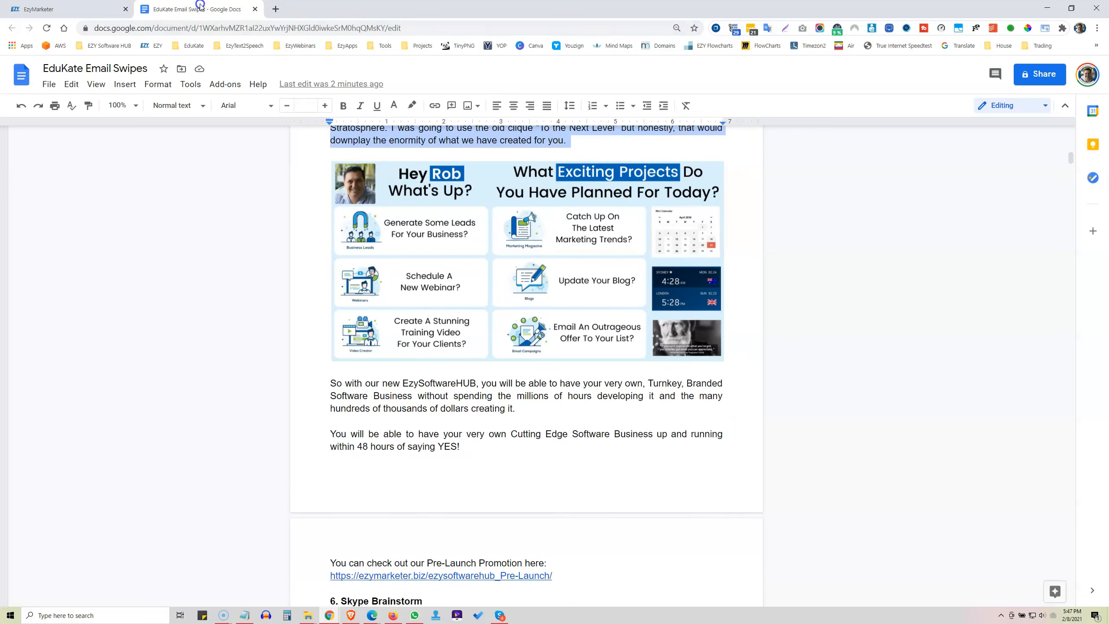
Step: Switch back to EzyMarketer and insert the copied newsletter text below the banner using Paste from Word
left_click(66, 8)
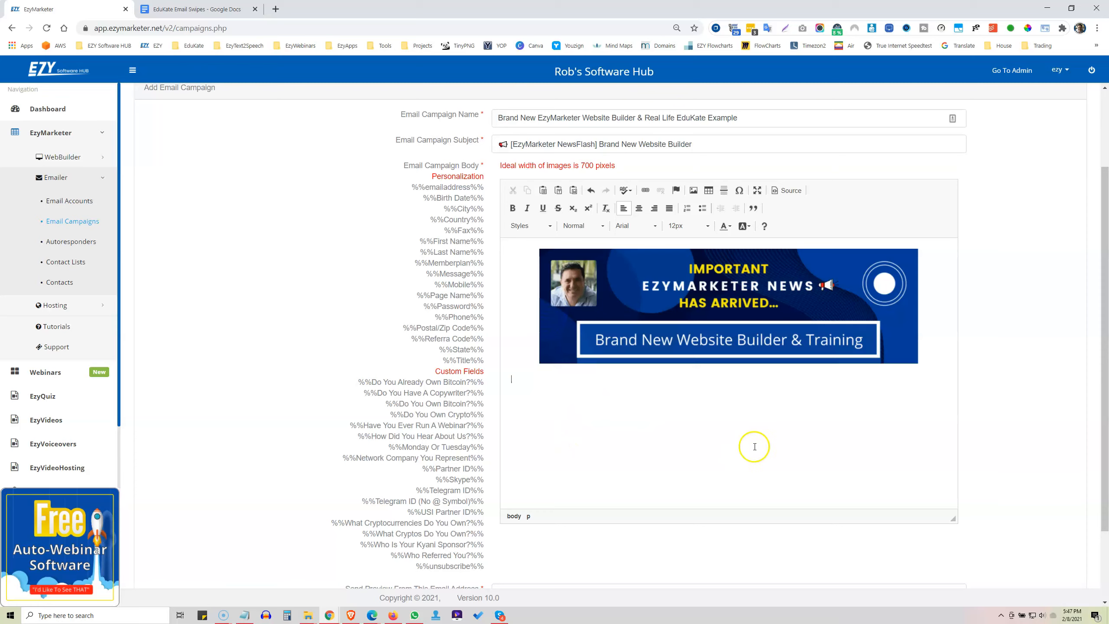
left_click(576, 191)
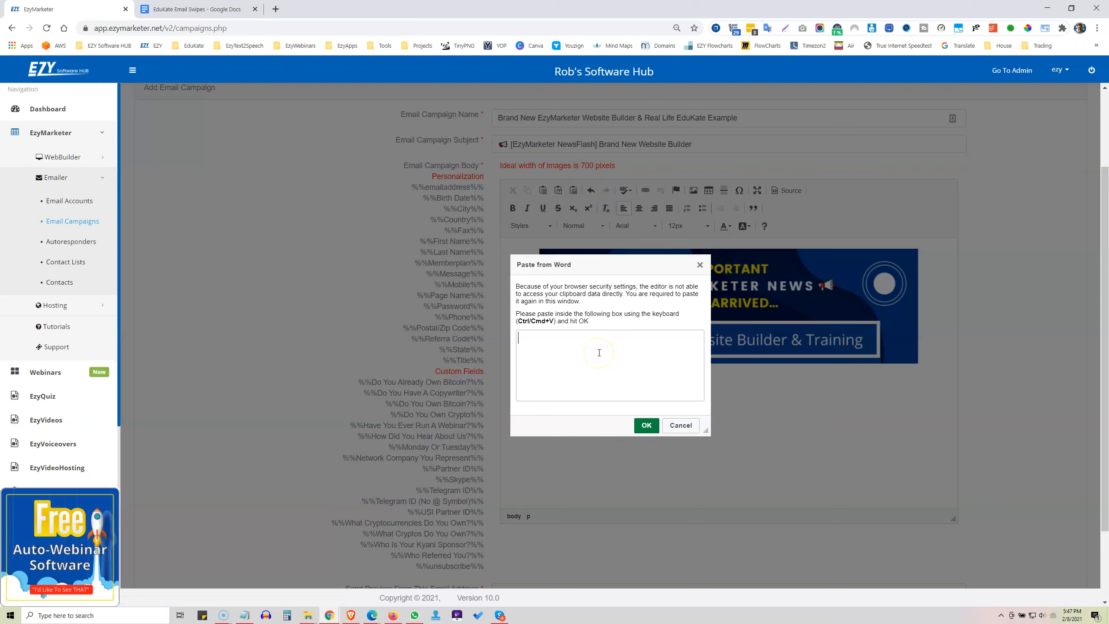
key("ctrl+v")
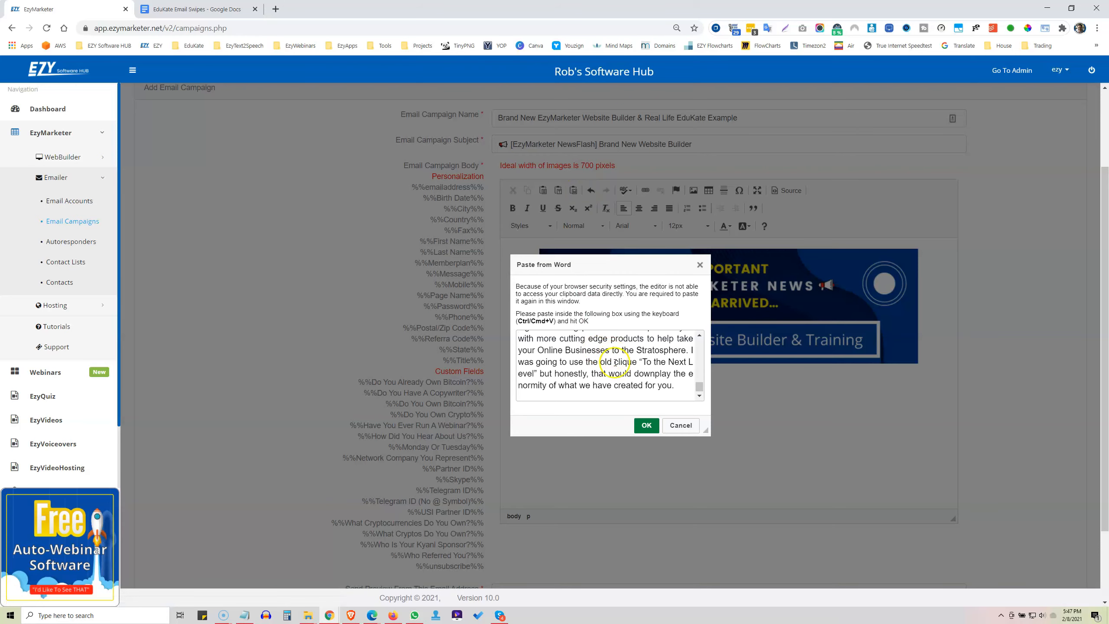
left_click(645, 424)
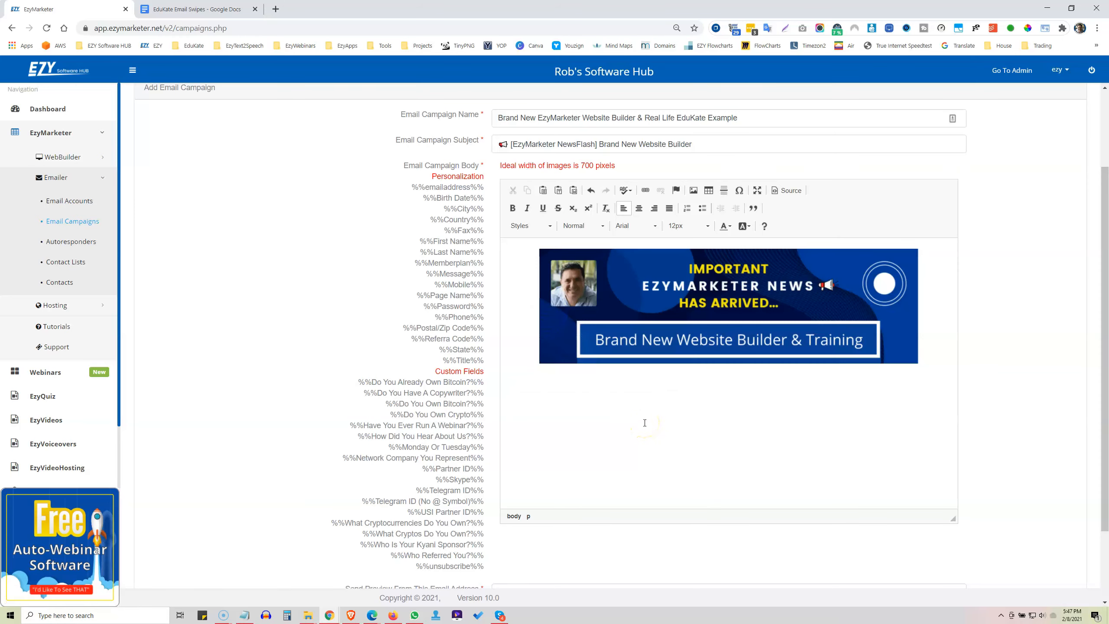
scroll(701, 380, "up", 10)
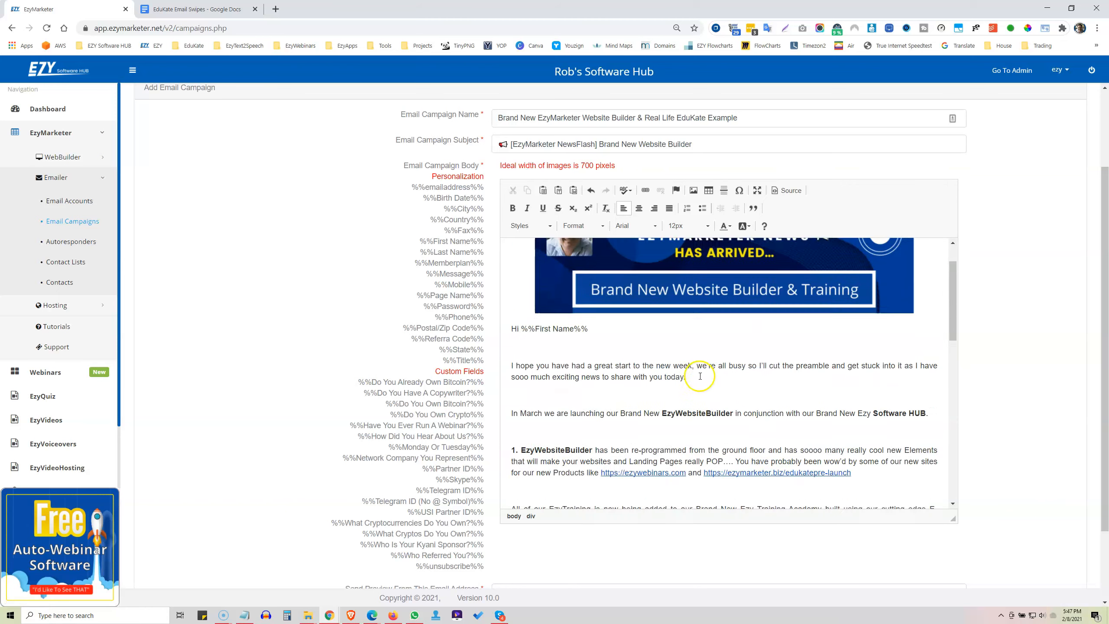
scroll(700, 376, "up", 2)
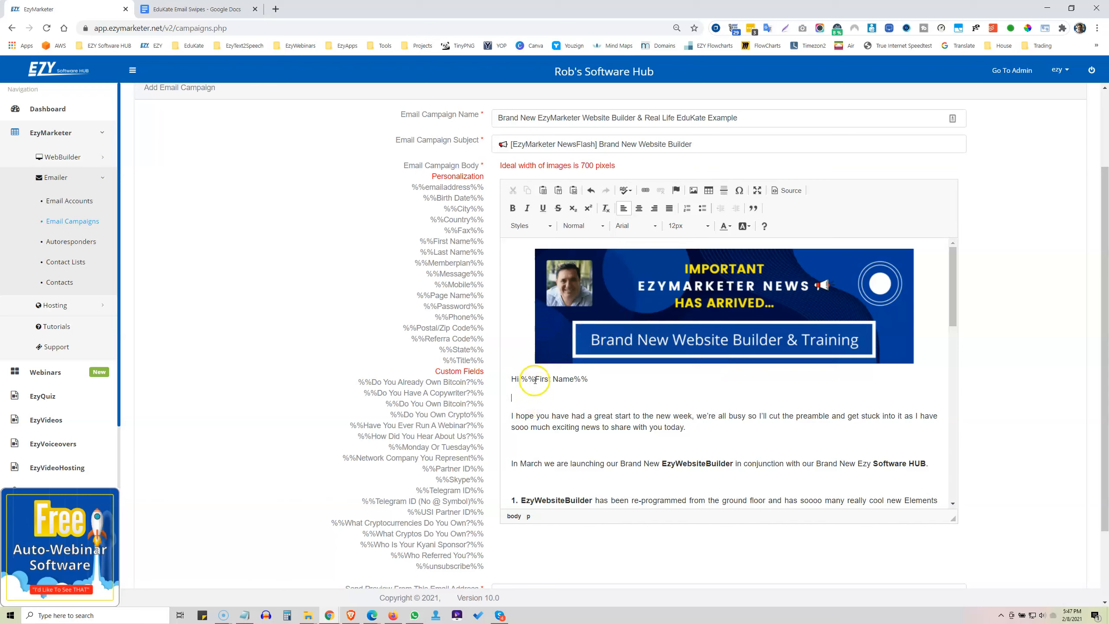
Step: Reduce the gaps after the greeting, the "I hope you have had" paragraph and the "In March" paragraph to one narrow blank line each
key("BackSpace")
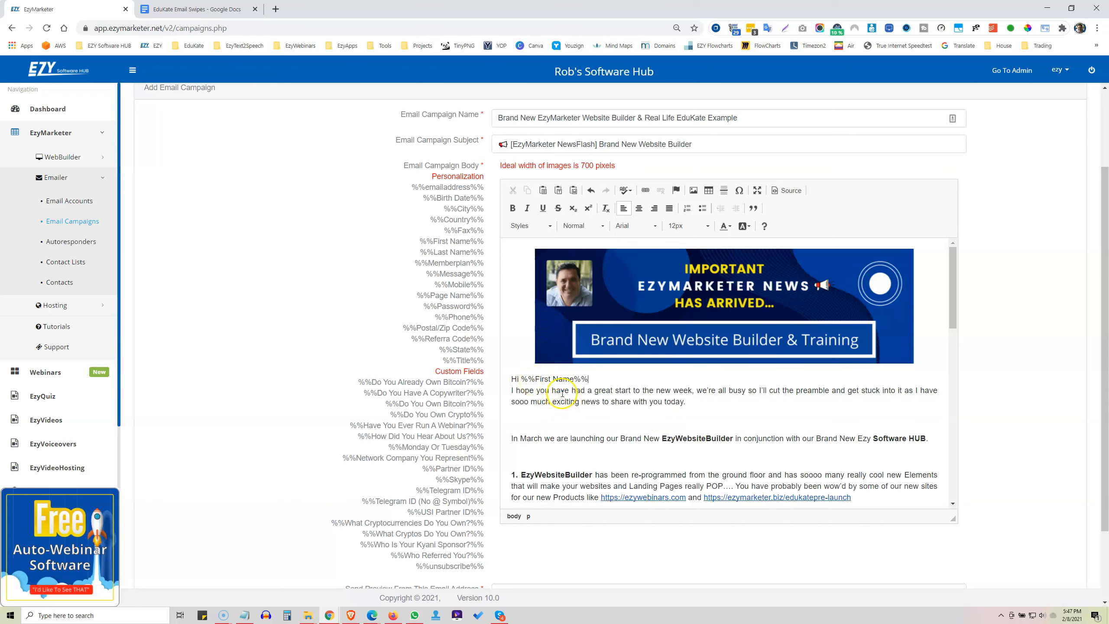
key("ctrl+z")
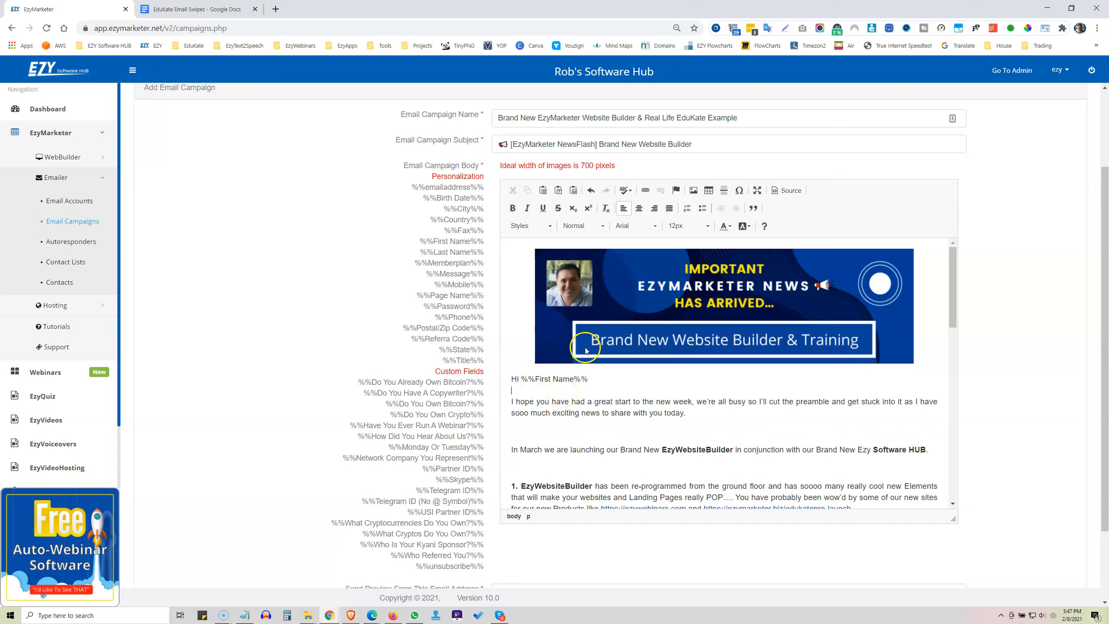
left_click(546, 422)
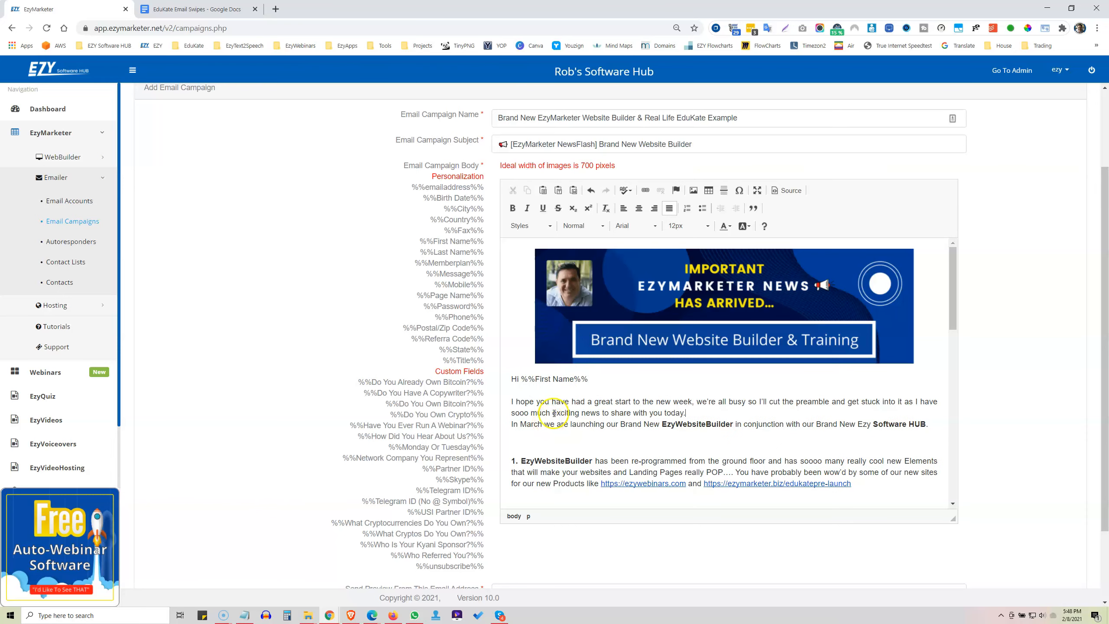
key("BackSpace")
left_click(561, 454)
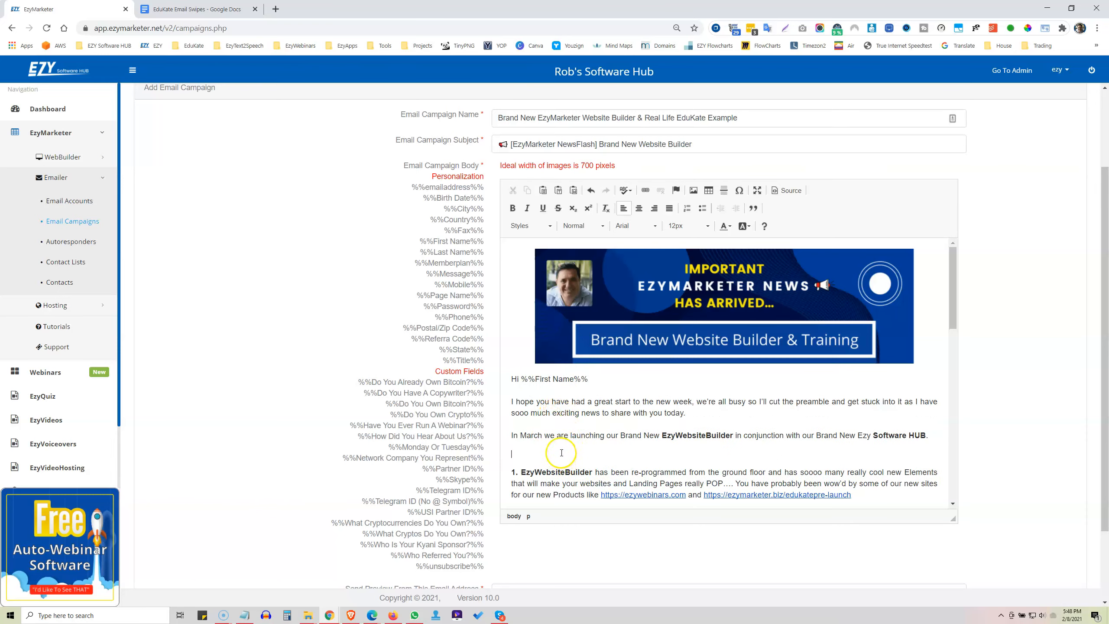
key("BackSpace")
key("Return")
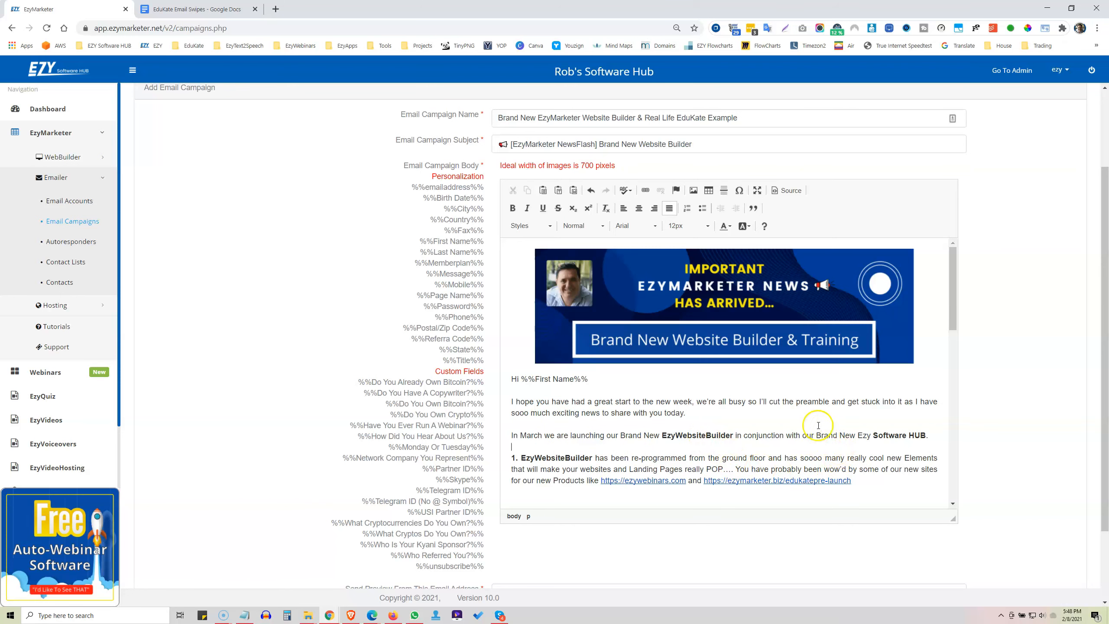
Step: Reduce the gaps above the "All of our EzyTraining" paragraph and the "2. EzyTrainingAcademy" heading to one narrow blank line each
scroll(765, 397, "down", 2)
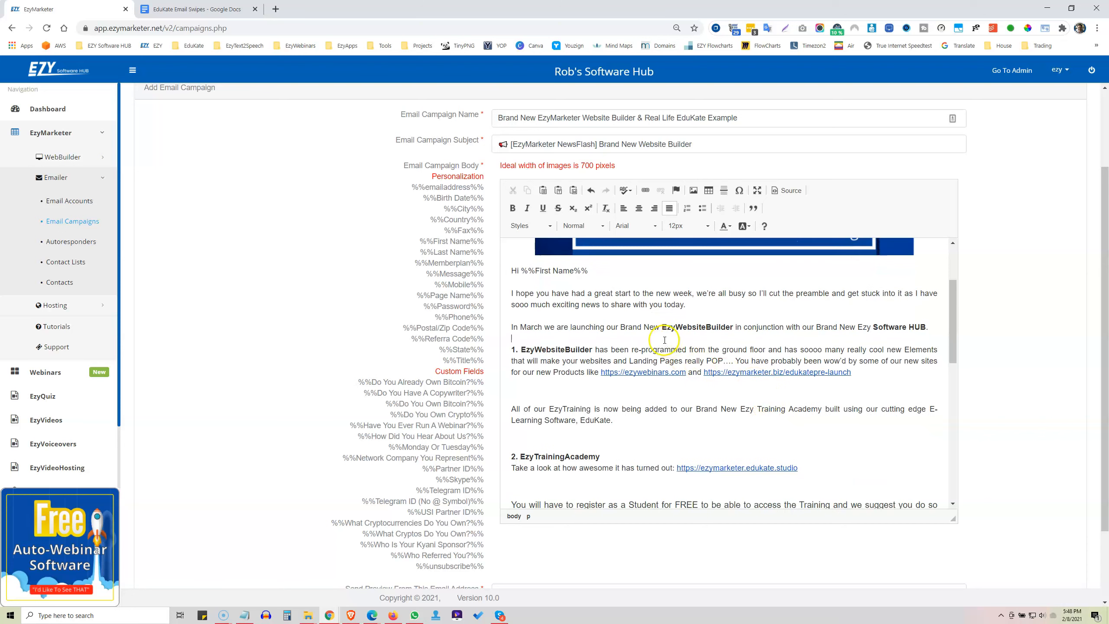
left_click(537, 384)
key("Delete")
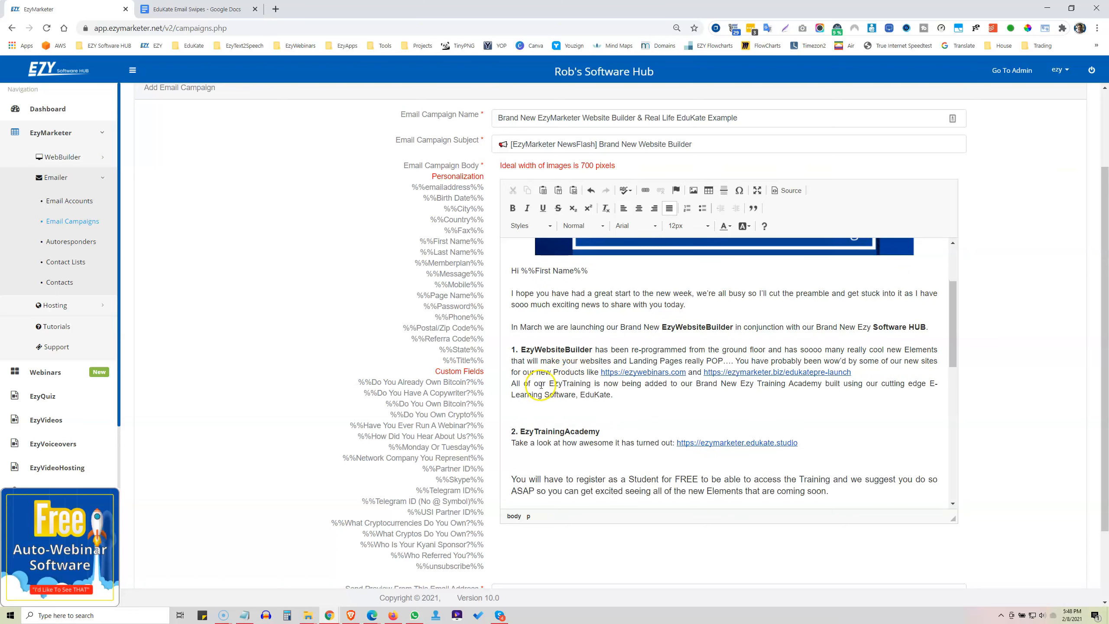
key("Return")
left_click(561, 424)
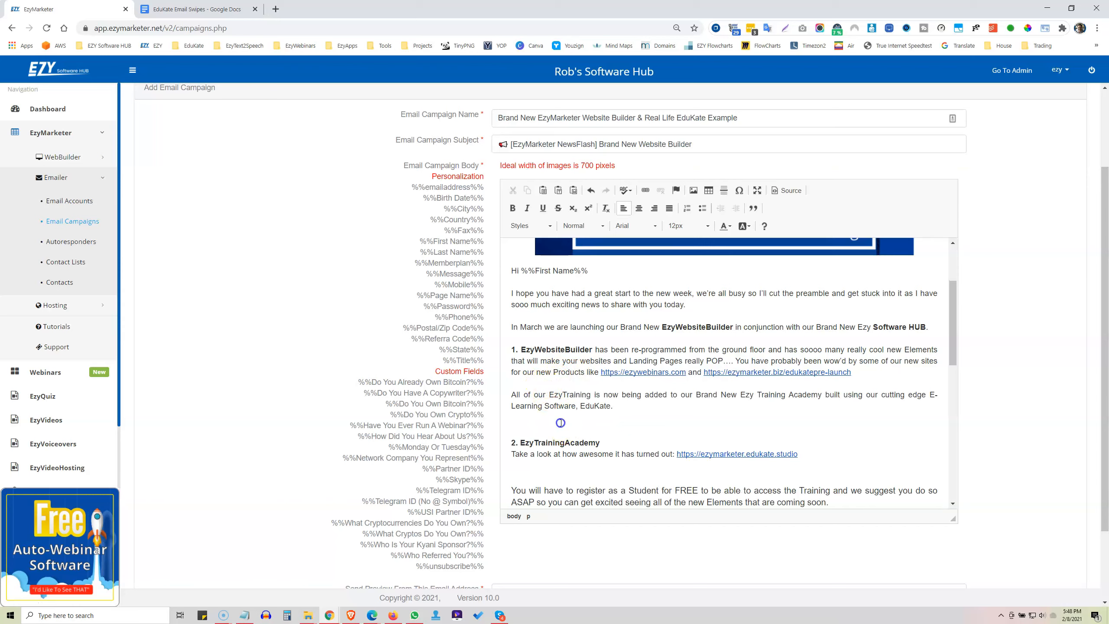
key("BackSpace")
key("Return")
Step: Tighten the spacing above "You will have to register" and "As you'll see in the Training" to one narrow blank line each
left_click(556, 457)
key("BackSpace")
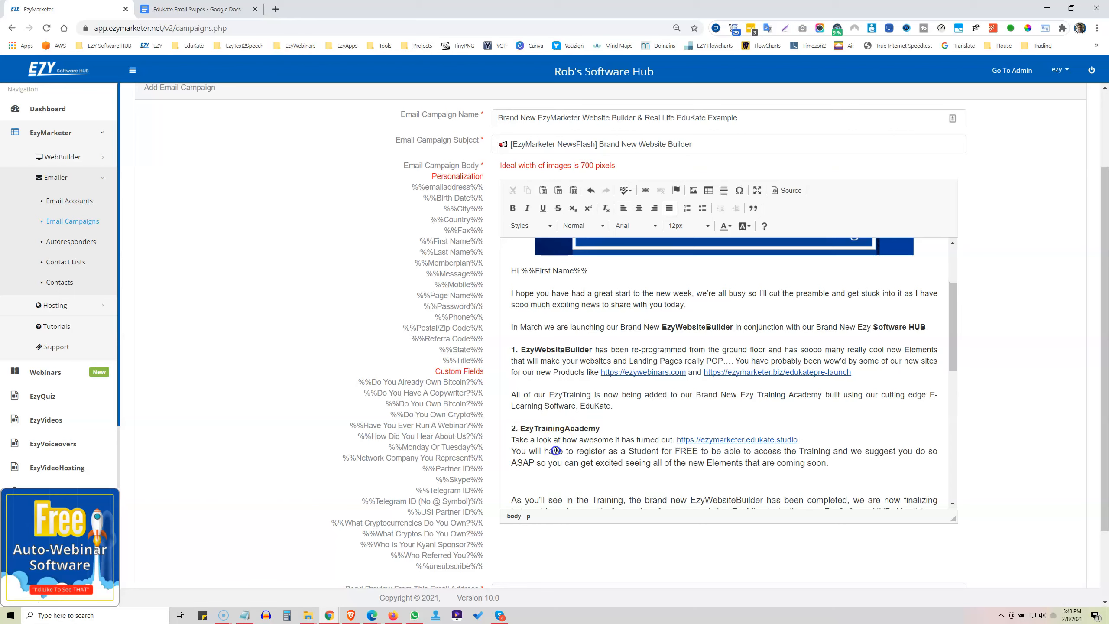
key("Return")
scroll(556, 450, "down", 3)
left_click(544, 384)
key("BackSpace")
key("Delete")
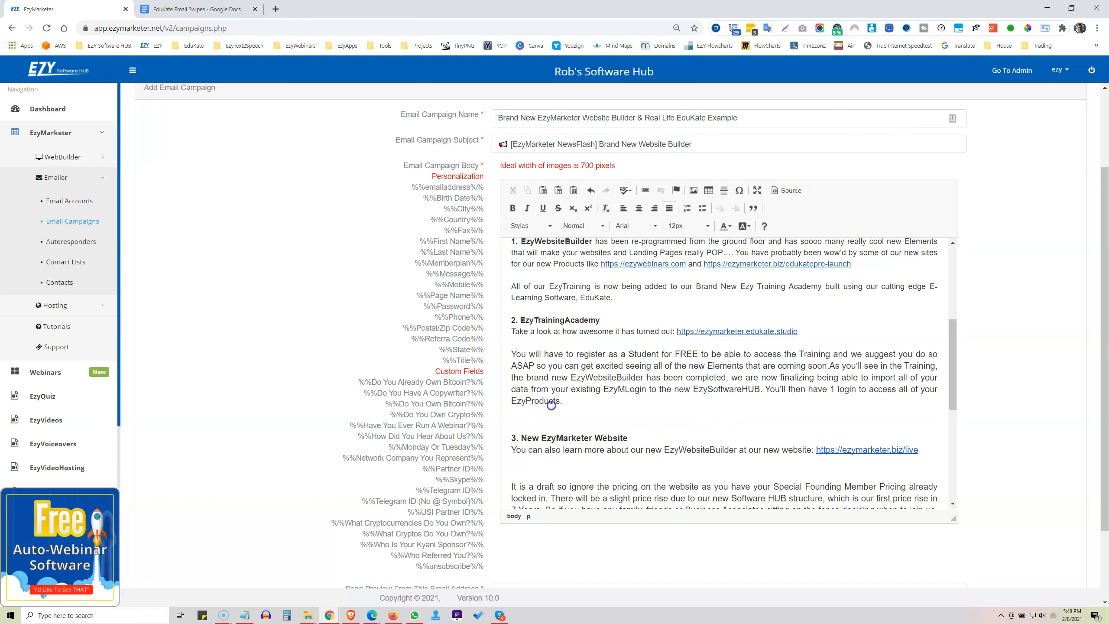
key("Return")
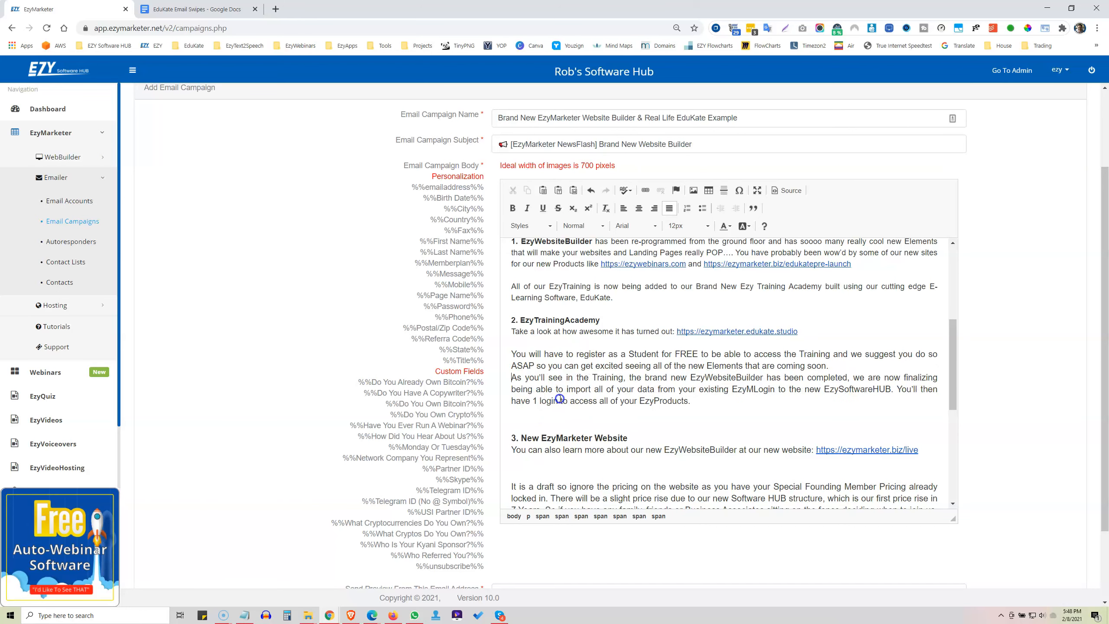
key("Return")
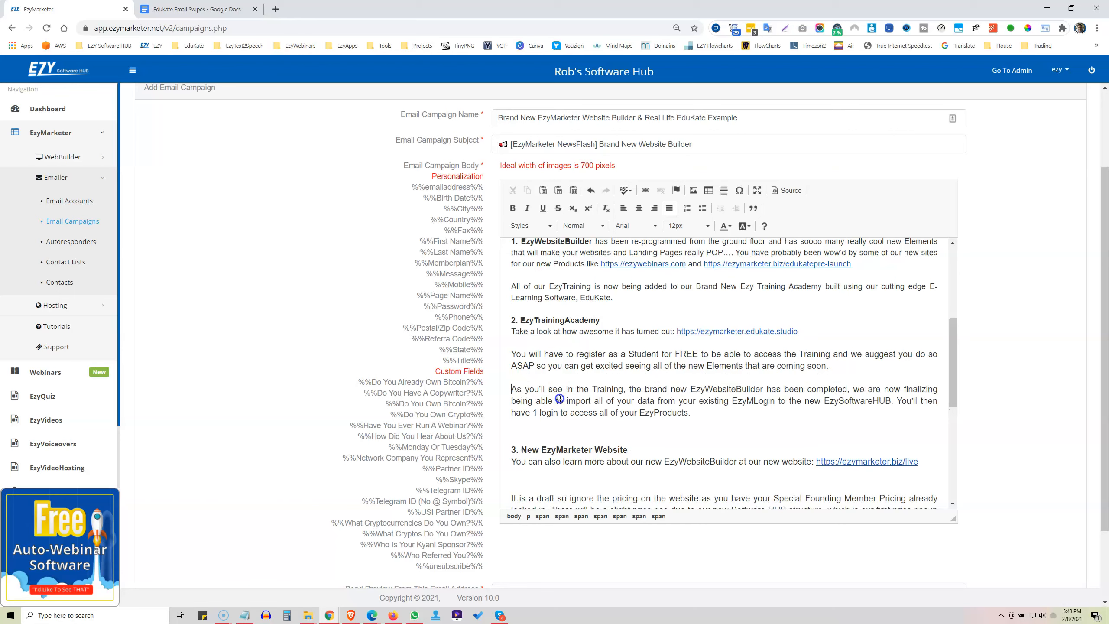
Step: Reduce the gaps above the "3. New EzyMarketer Website" heading and the "It is a draft" paragraph to one narrow blank line each
left_click(577, 428)
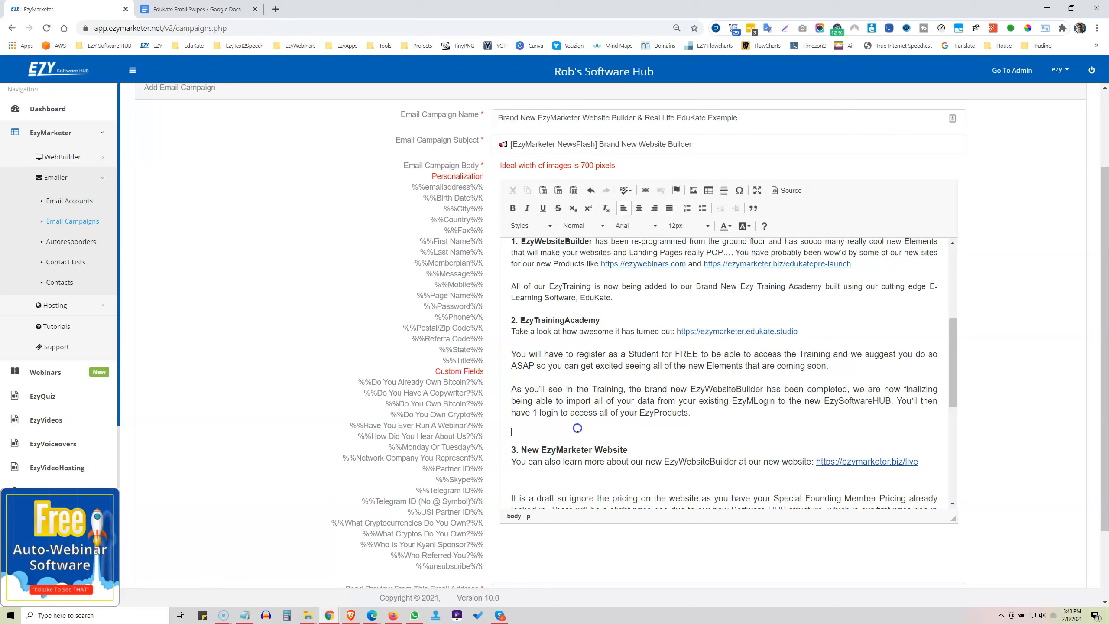
key("BackSpace")
key("BackSpace")
key("Return")
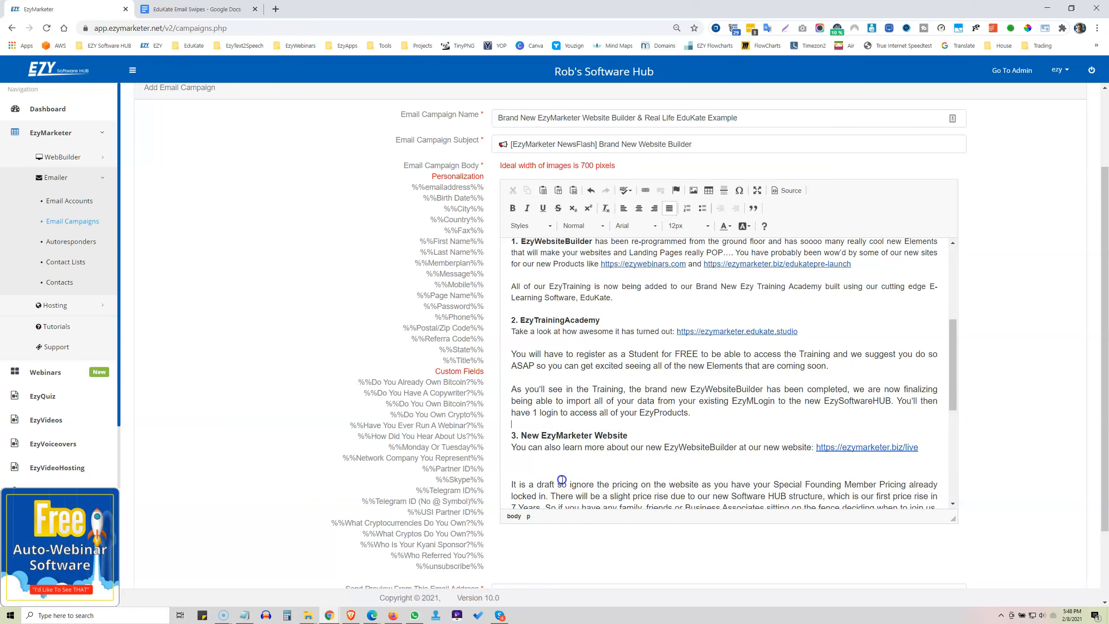
left_click(548, 468)
key("BackSpace")
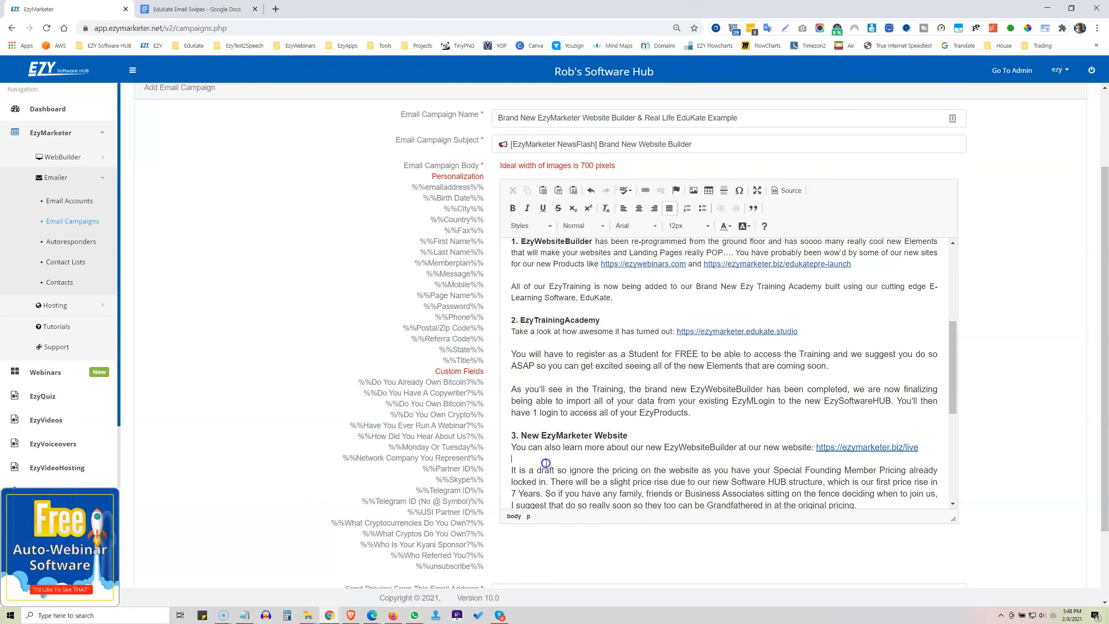
key("Return")
Step: Replace the wide gap above "Drum Roll…." in the "4. Attention Affiliates" section with one narrow blank line
scroll(546, 464, "down", 2)
scroll(545, 385, "down", 3)
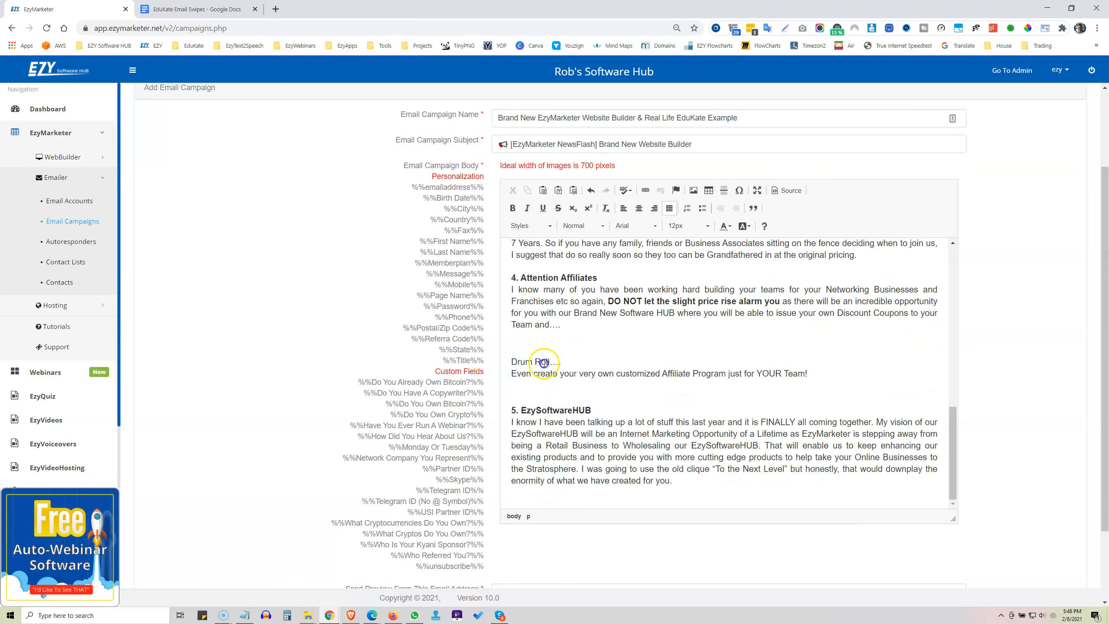
left_click(530, 340)
key("BackSpace")
key("BackSpace")
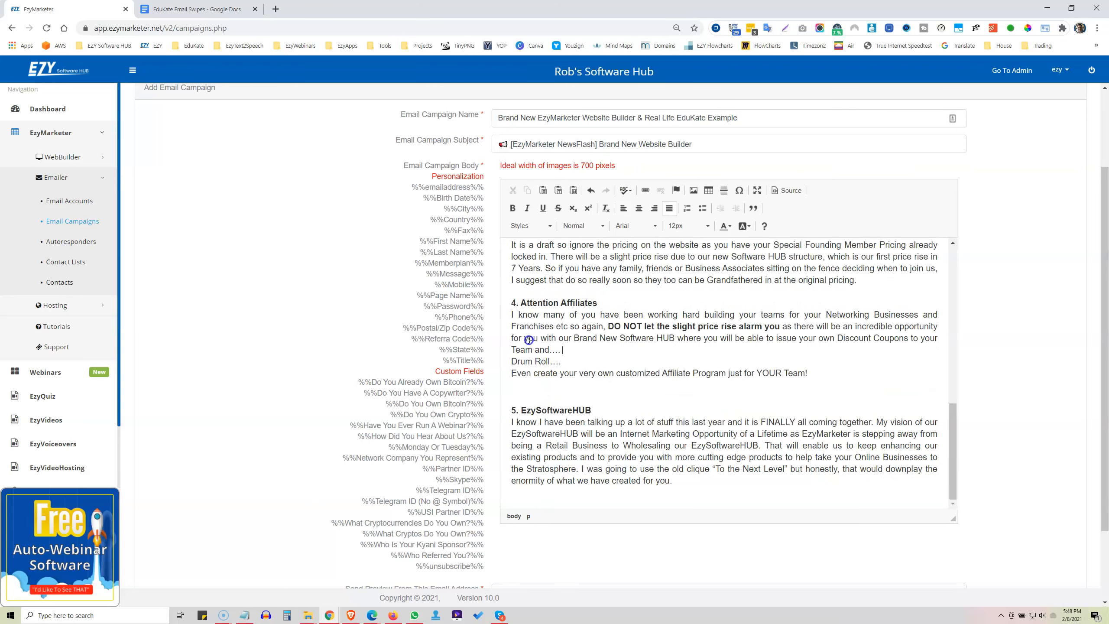
left_click(579, 351)
key("Return")
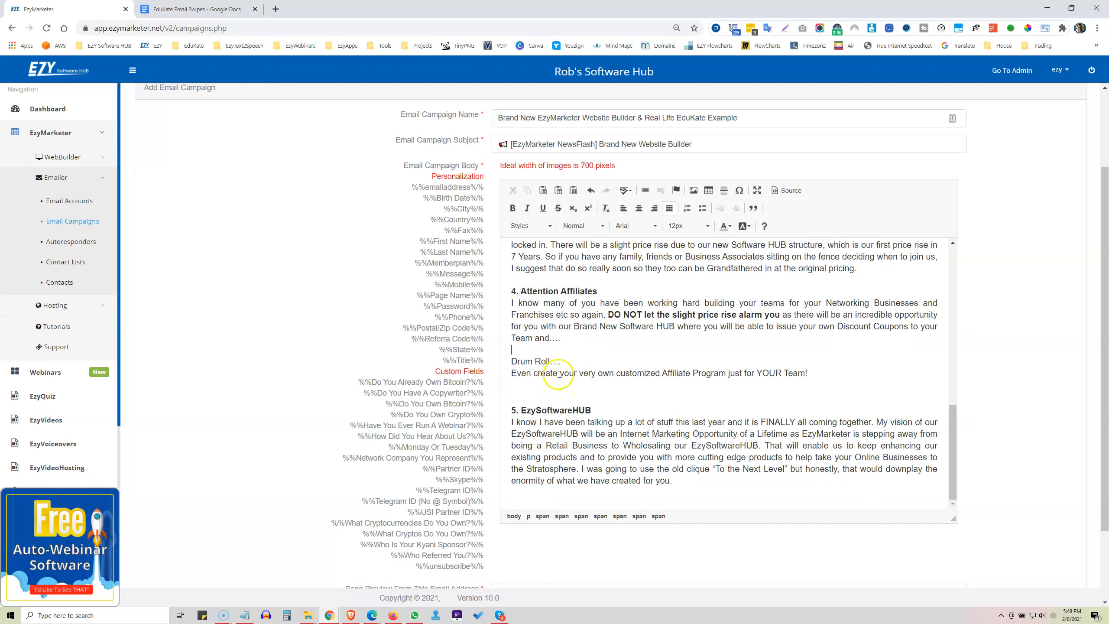
Step: Bold the "Drum Roll…." line and reduce the gap above the "5. EzySoftwareHUB" heading to one narrow blank line
left_click_drag(572, 363, 489, 360)
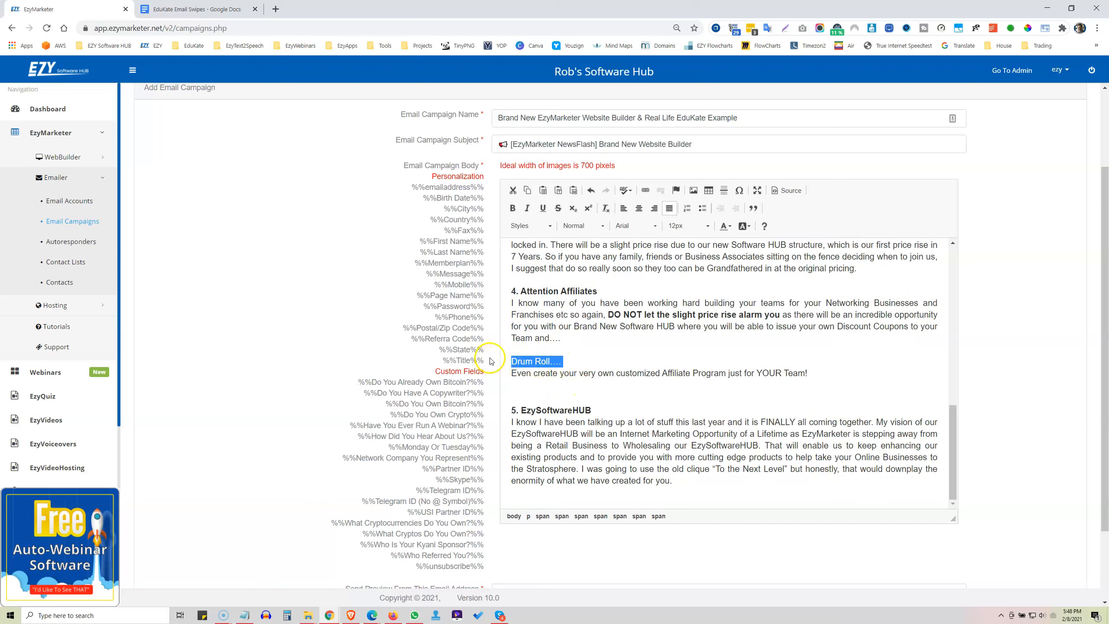
key("ctrl+b")
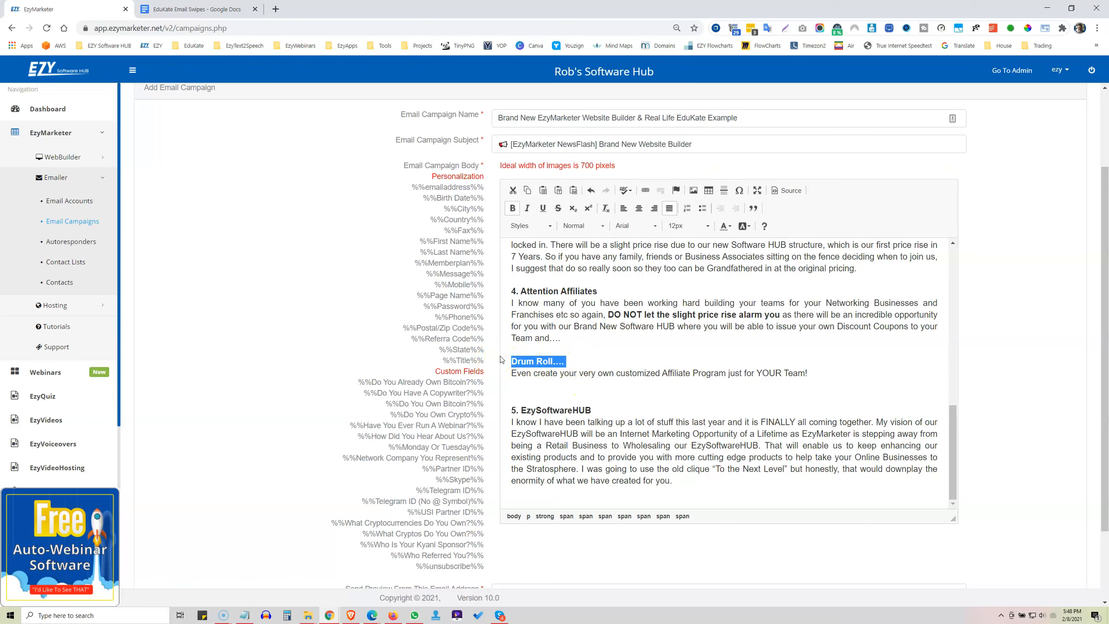
left_click(568, 383)
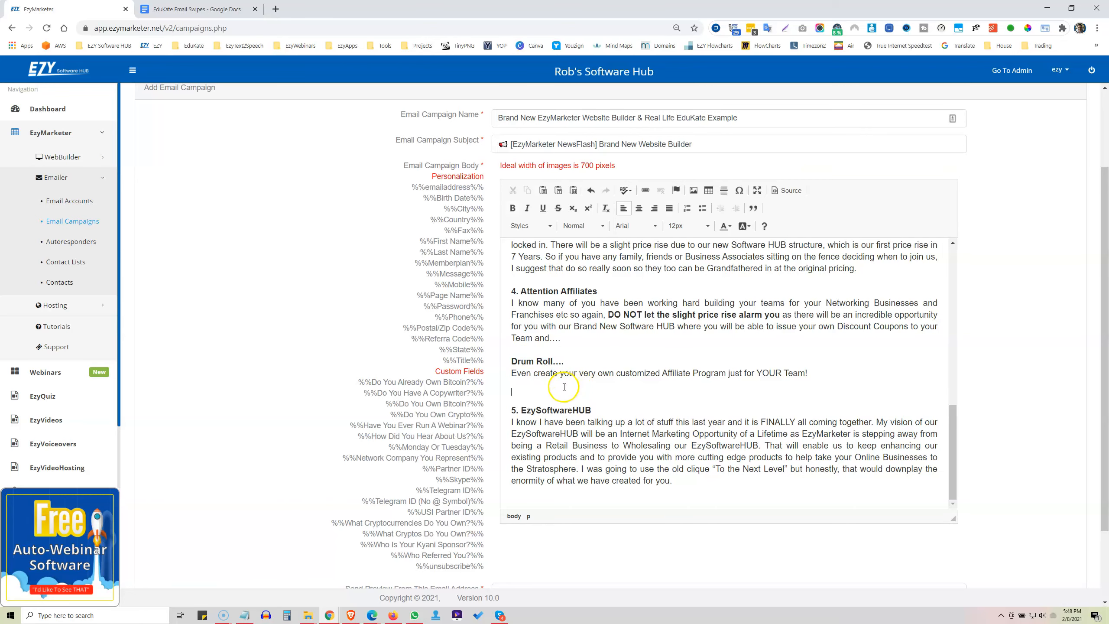
key("BackSpace")
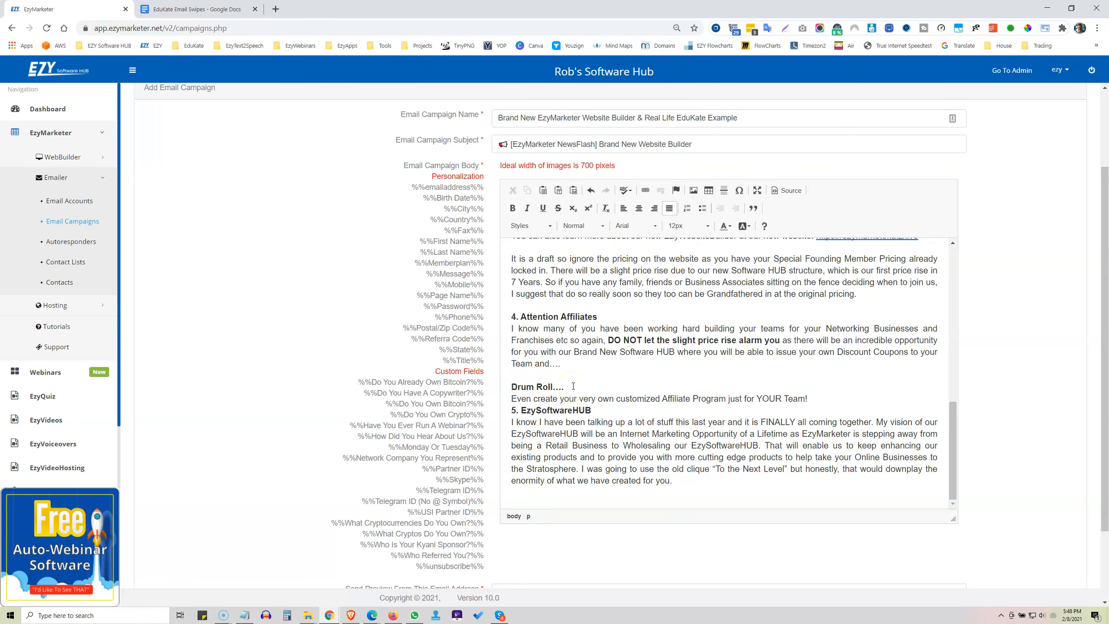
Step: Add several blank lines at the end of the email body, below the "5. EzySoftwareHUB" paragraph
scroll(571, 384, "down", 2)
left_click(702, 394)
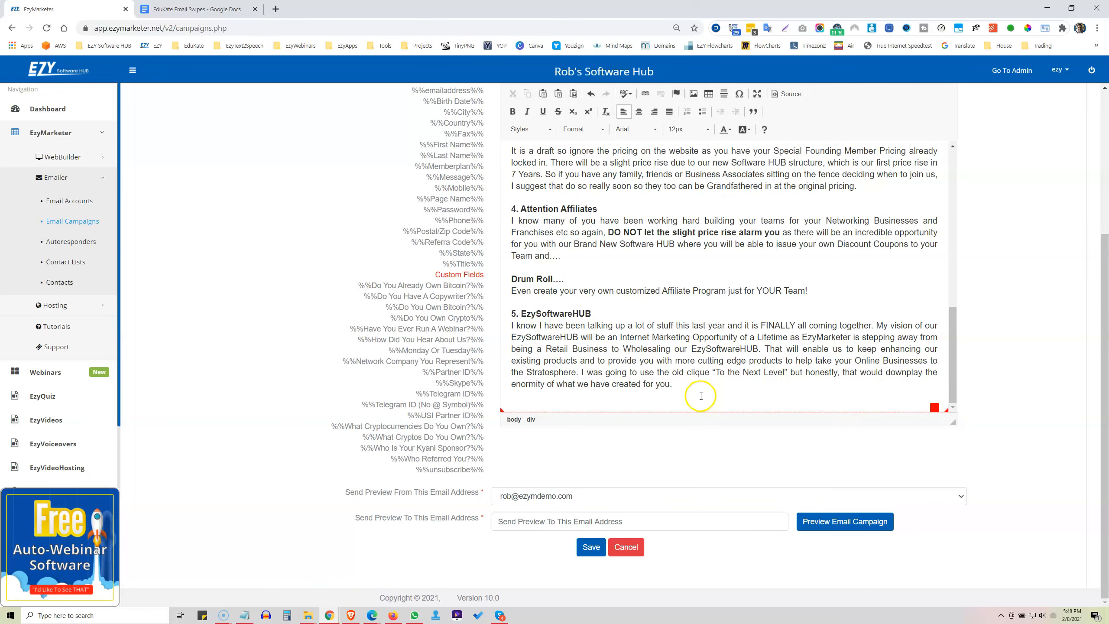
key("Return")
key("Return")
key("Return")
key("Return")
key("Return")
key("Return")
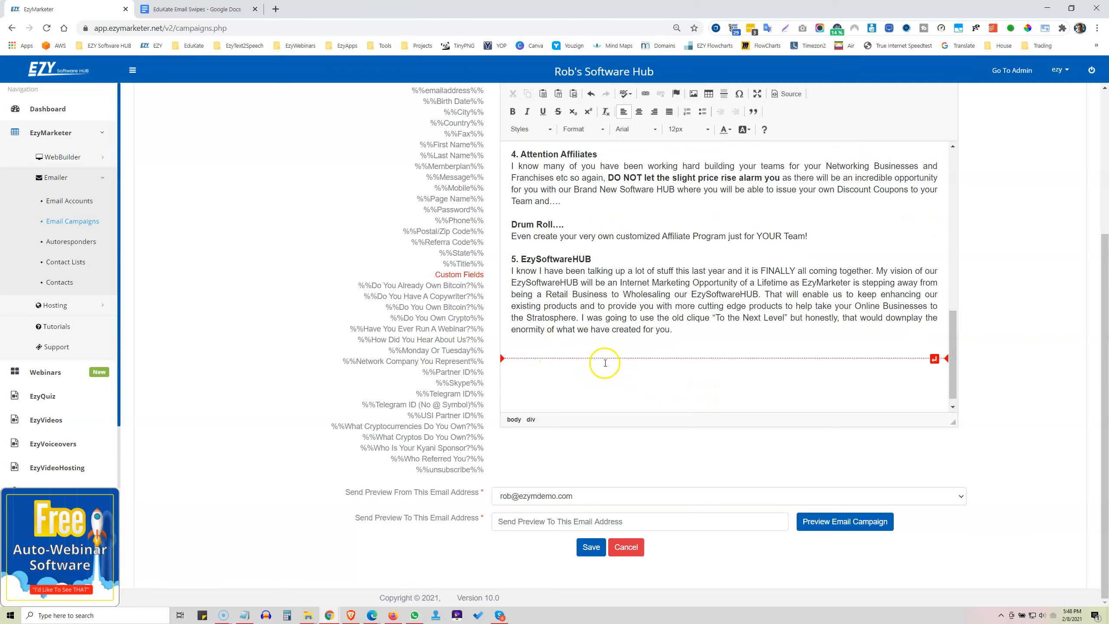
Step: Check the image following section 5 in the Google Docs draft and open Software Hub Dashboard_Email.png from Downloads in Paint 3D
left_click(187, 9)
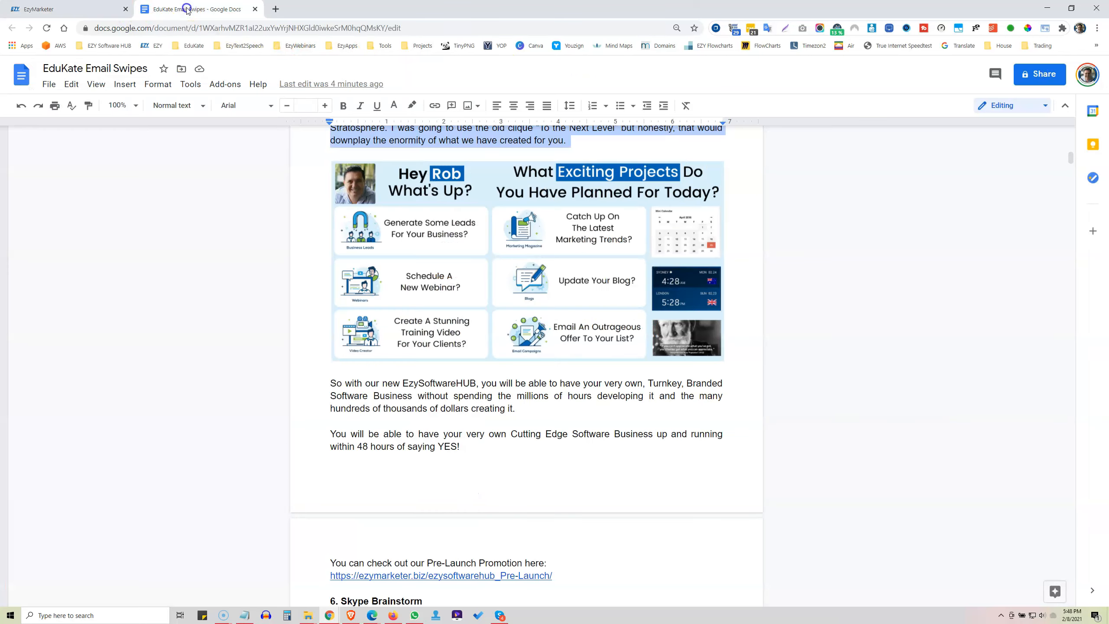
scroll(531, 264, "up", 5)
scroll(531, 264, "down", 5)
left_click_drag(0, 269, 633, 152)
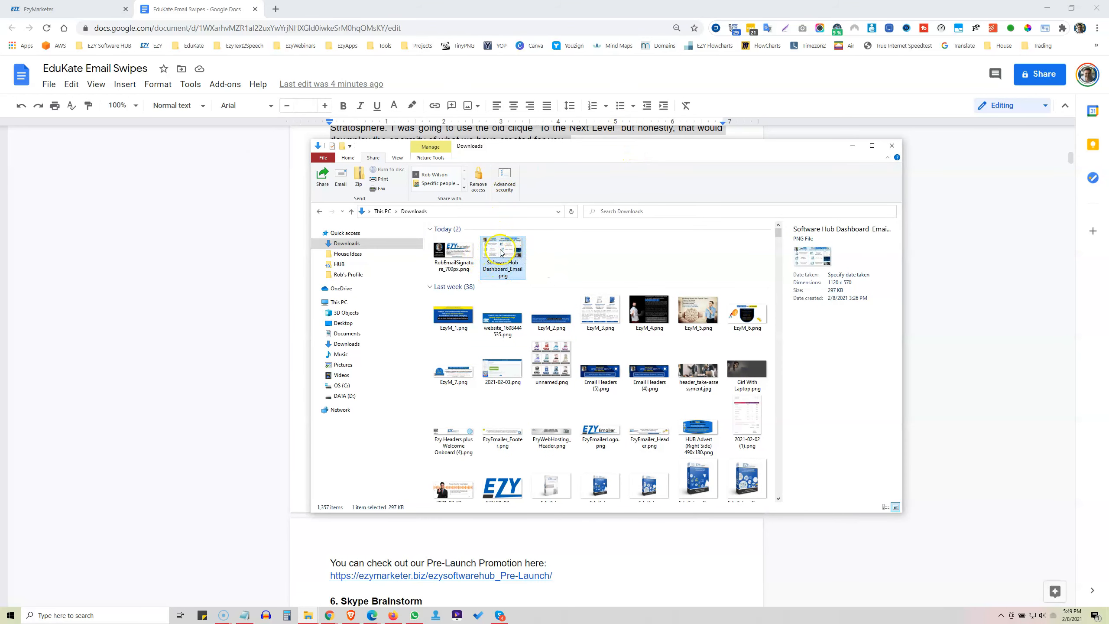
left_click(568, 150)
left_click(529, 273)
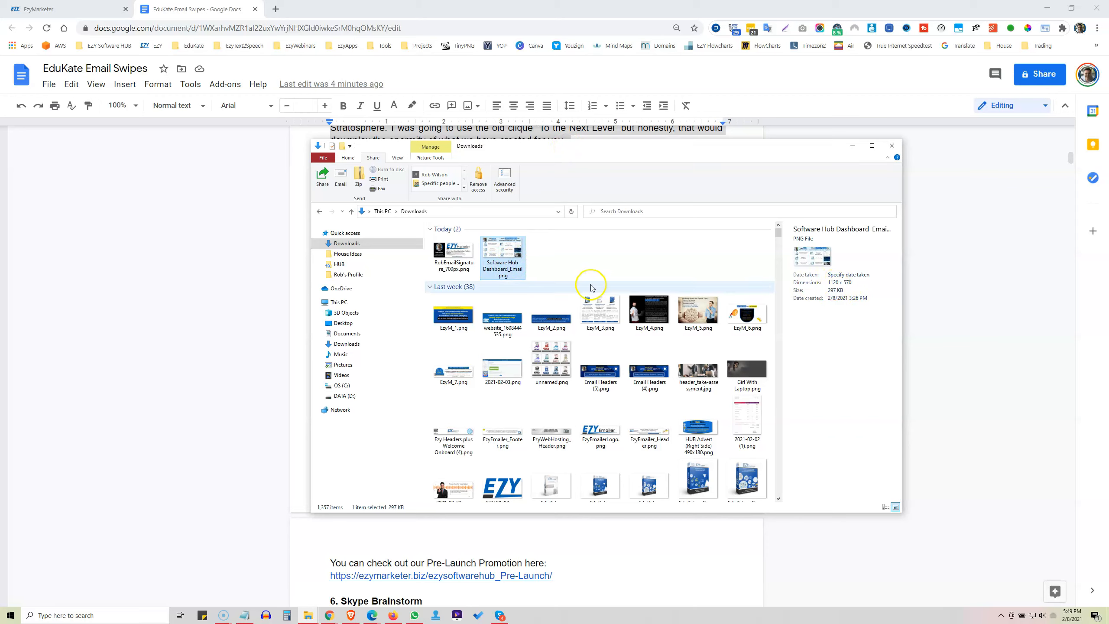
right_click(498, 252)
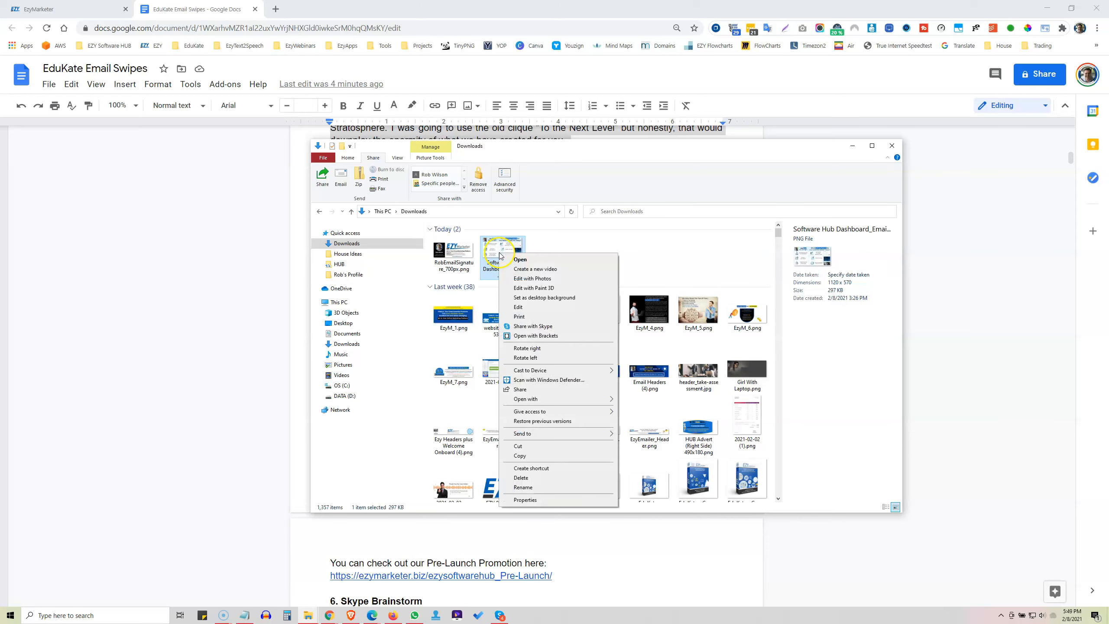
left_click(531, 288)
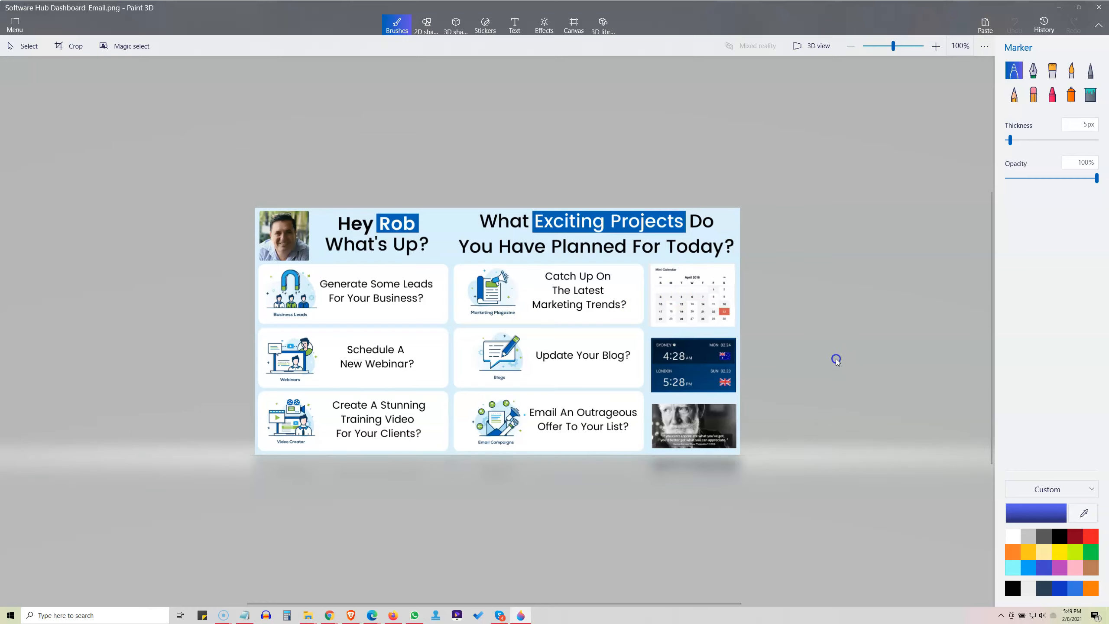
Step: Resize the dashboard image to 700 px wide with the aspect ratio locked, save it and close Paint 3D
left_click(568, 25)
left_click(1024, 167)
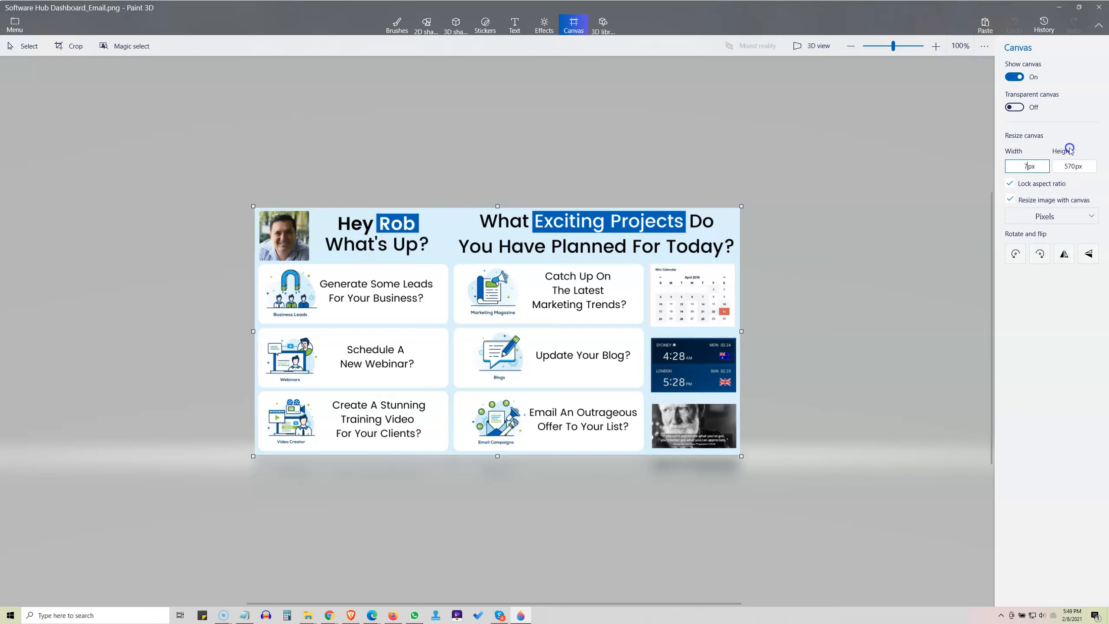
key("Tab")
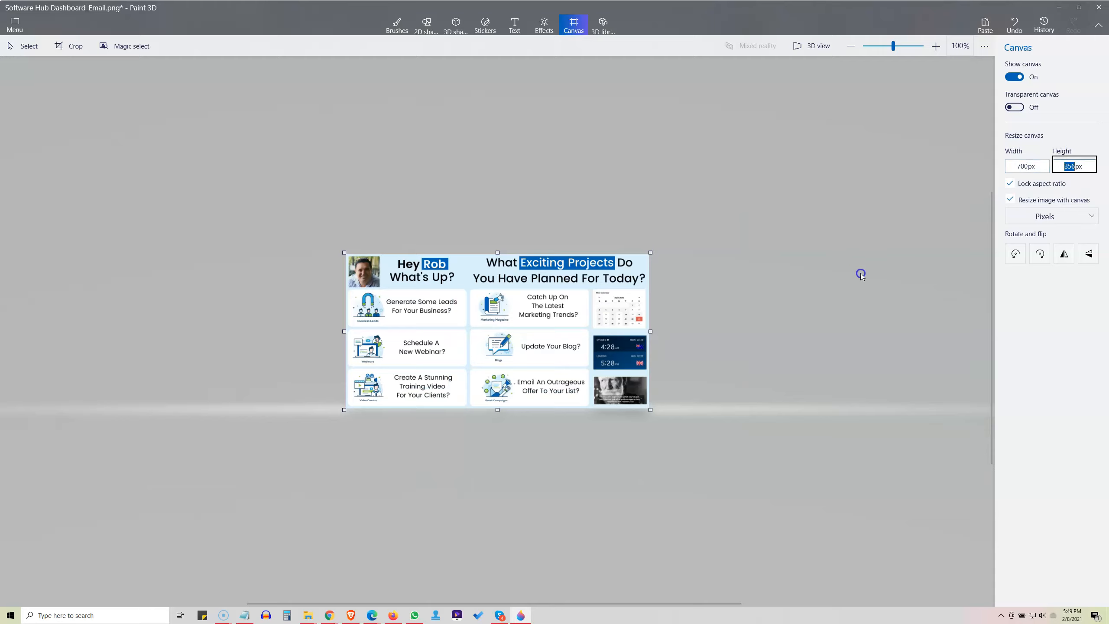
key("ctrl+s")
left_click(1103, 12)
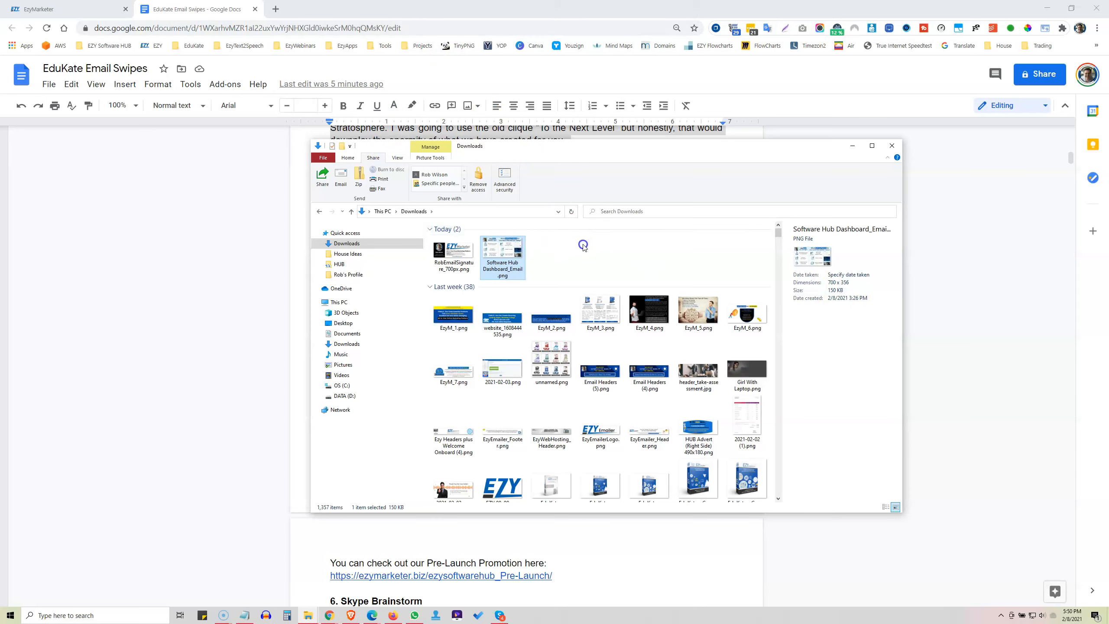
Step: Open tinypng.com in a new browser tab and upload Software Hub Dashboard_Email.png from the Downloads folder for compression
left_click(275, 9)
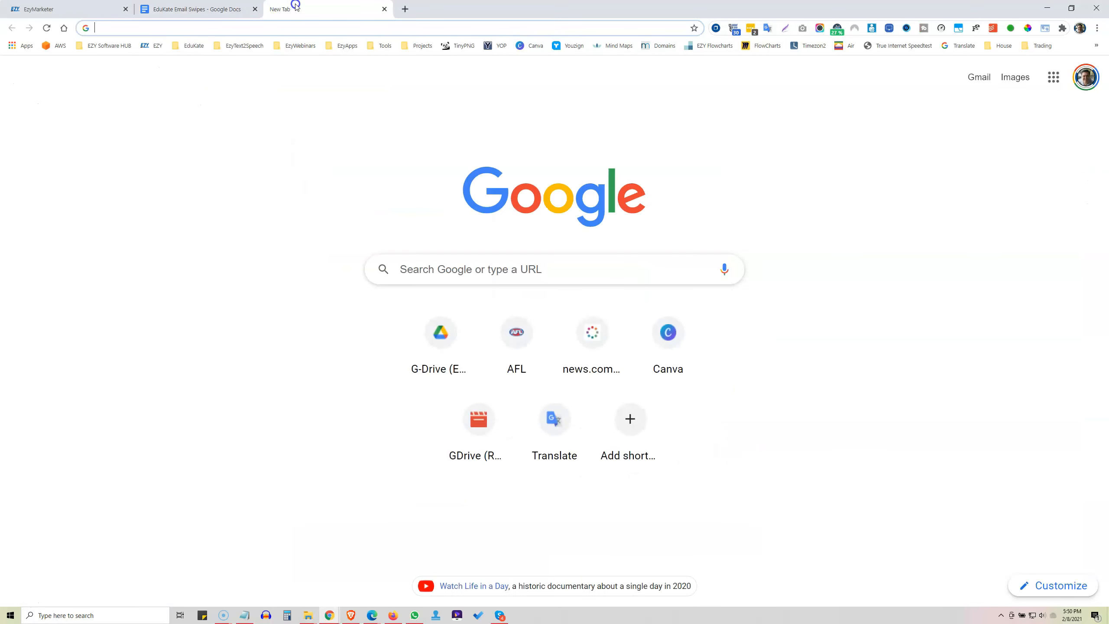
type("tinypng.com")
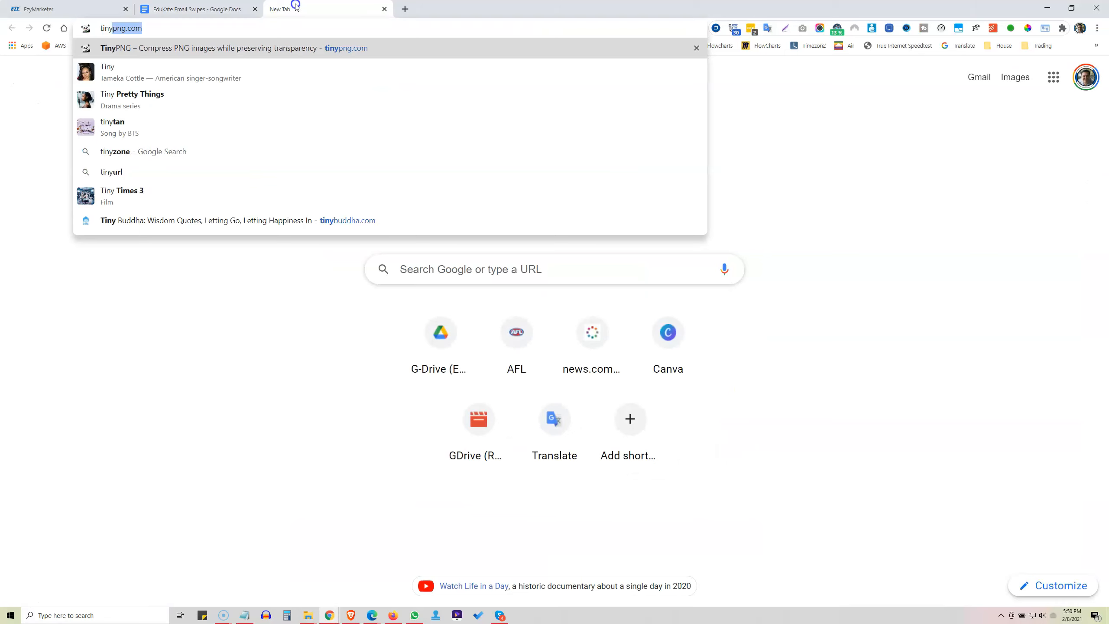
key("Return")
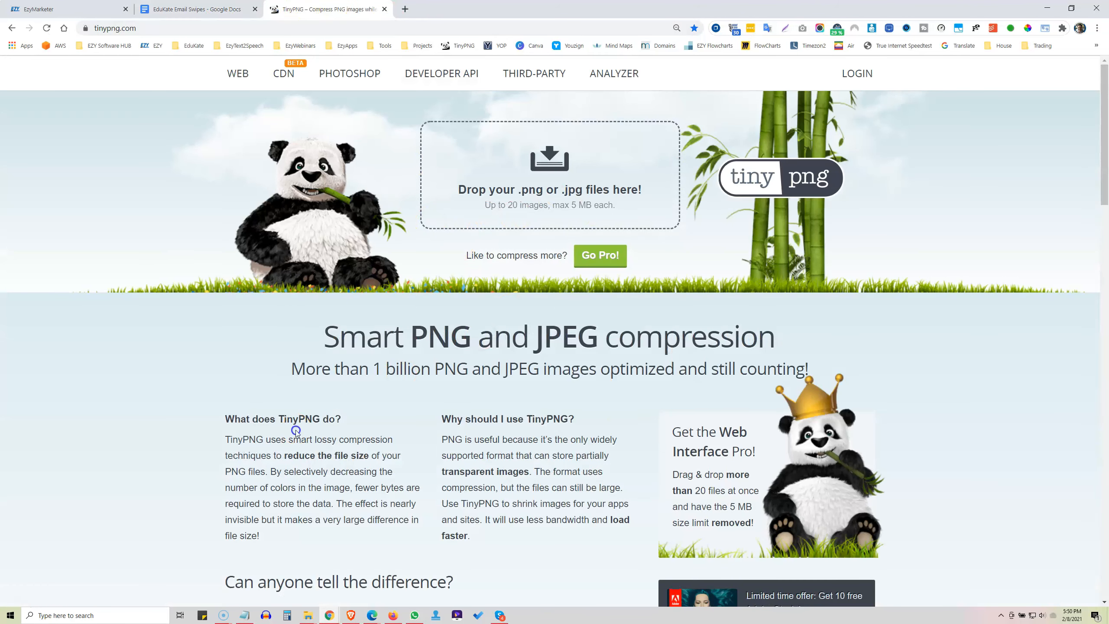
left_click_drag(904, 6, 658, 34)
left_click(883, 183)
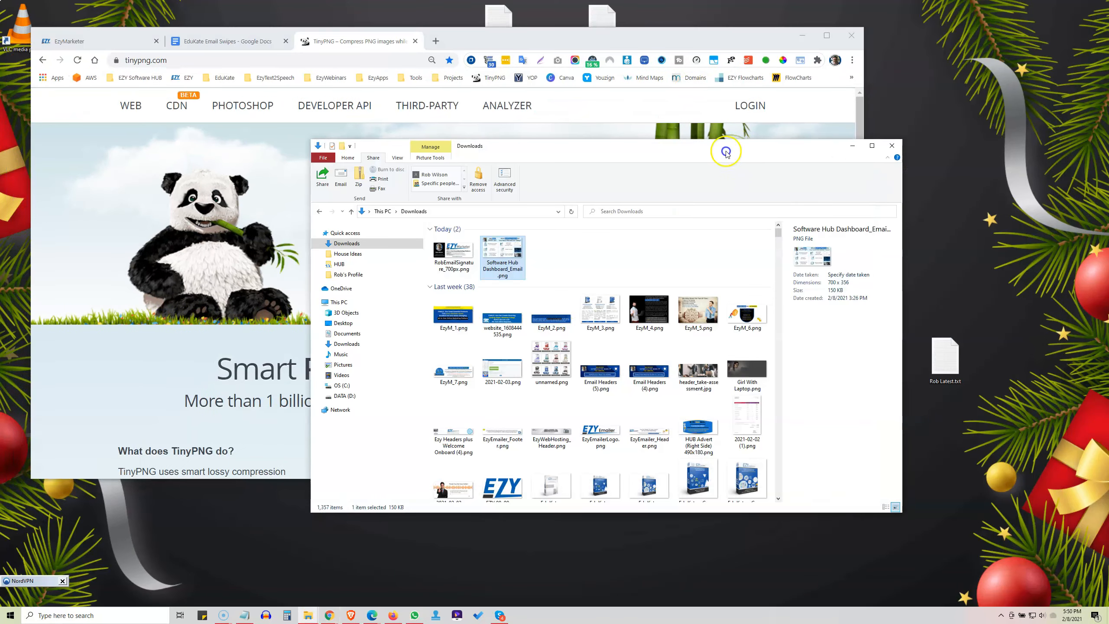
left_click_drag(563, 151, 764, 238)
left_click_drag(715, 311, 438, 200)
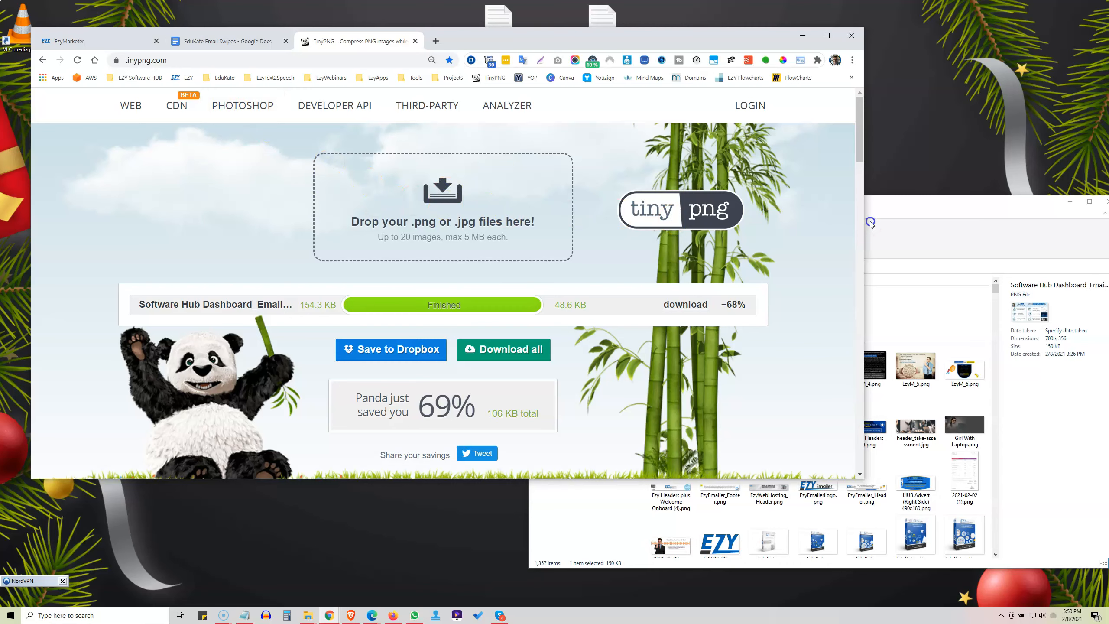
Step: Replace the uncompressed Software Hub Dashboard_Email.png in Downloads with the compressed version from TinyPNG and check its file size
left_click(898, 208)
left_click(737, 308)
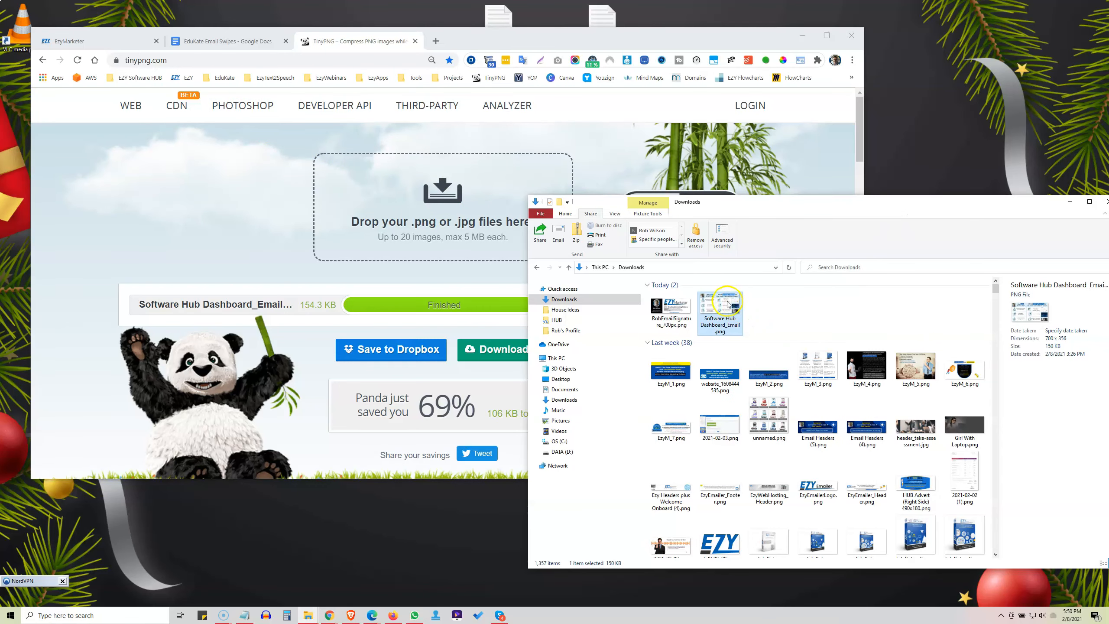
left_click_drag(724, 304, 340, 262)
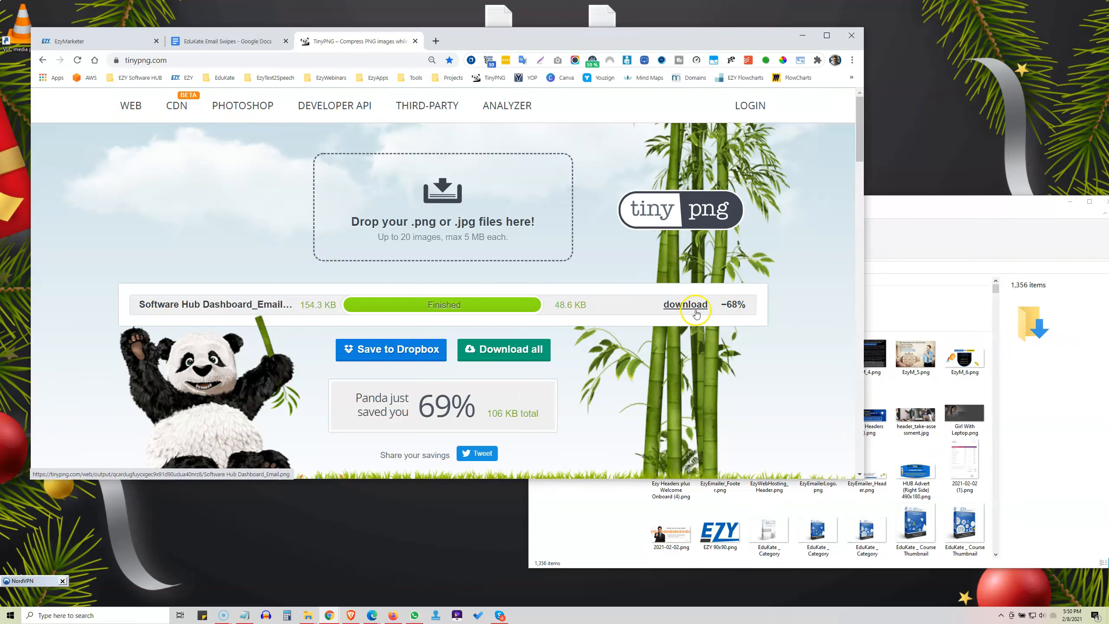
left_click(681, 305)
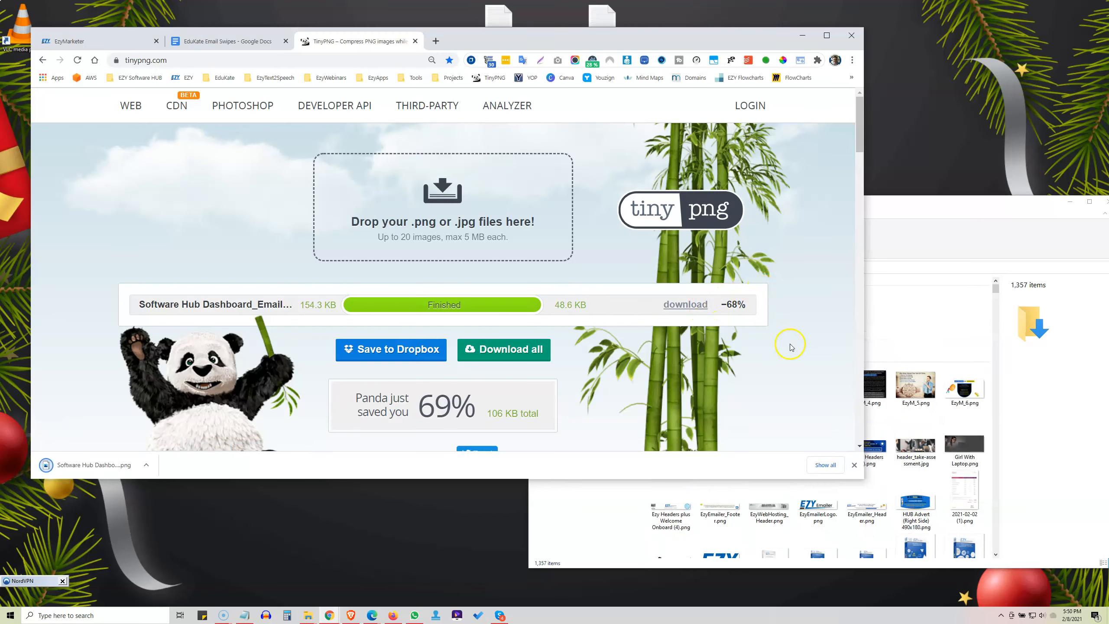
left_click(854, 465)
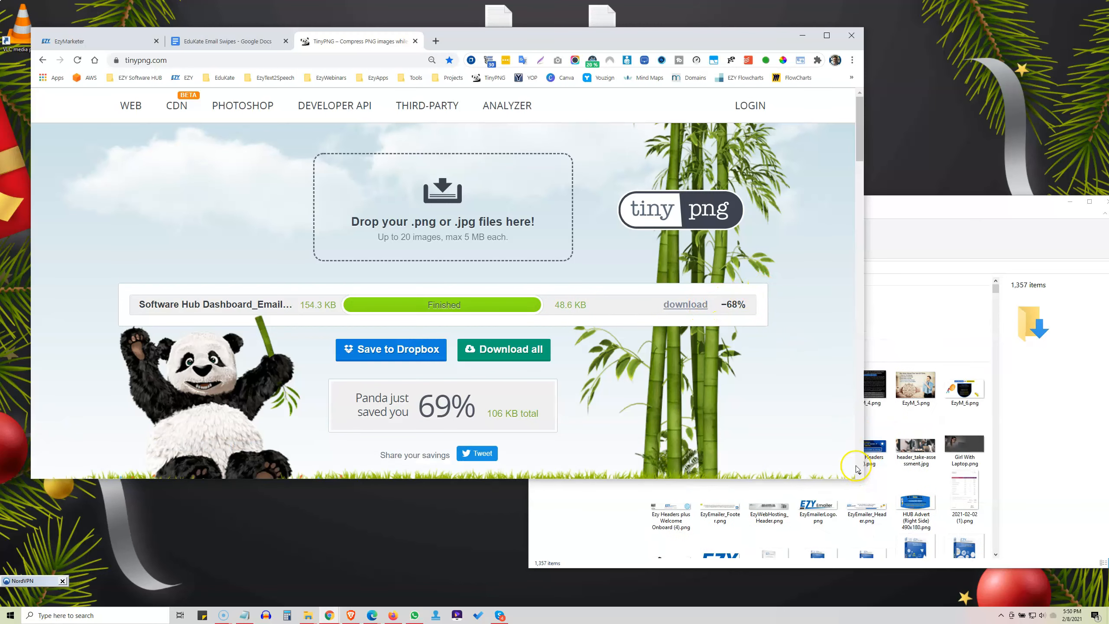
left_click(905, 301)
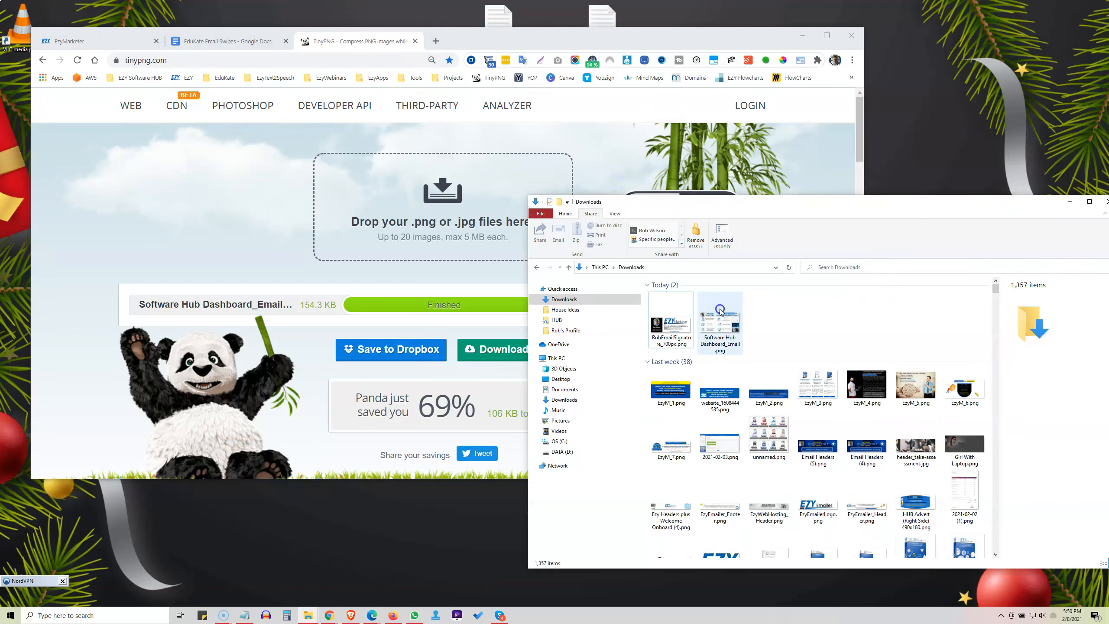
left_click(719, 325)
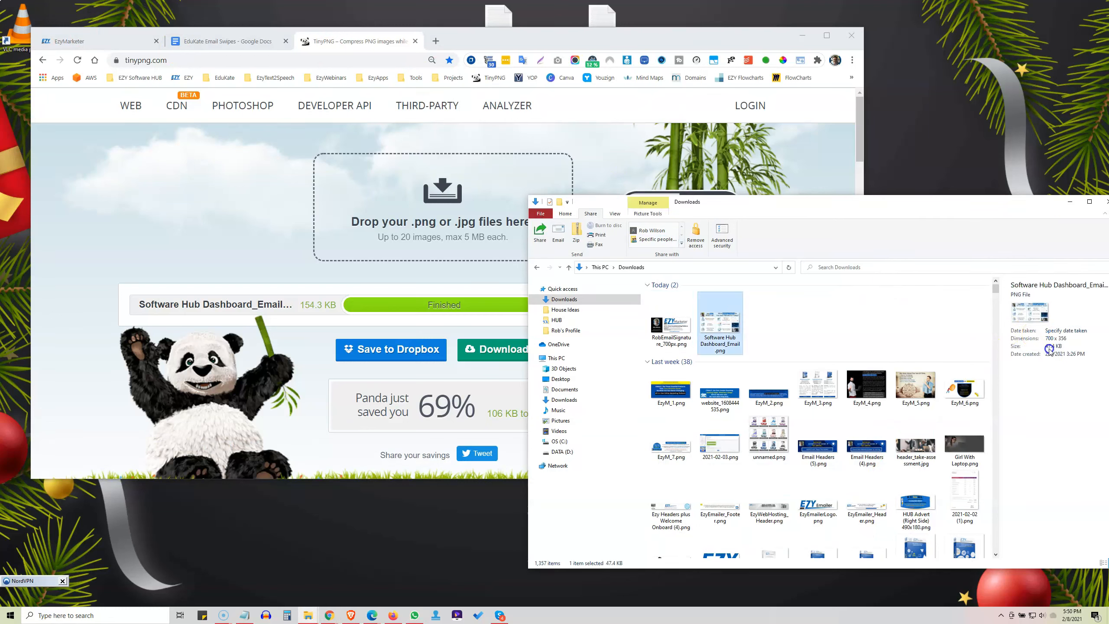
Step: Return to the EzyMarketer campaign in the maximized browser and centre the blank line below the "5. EzySoftwareHUB" paragraph
left_click(700, 35)
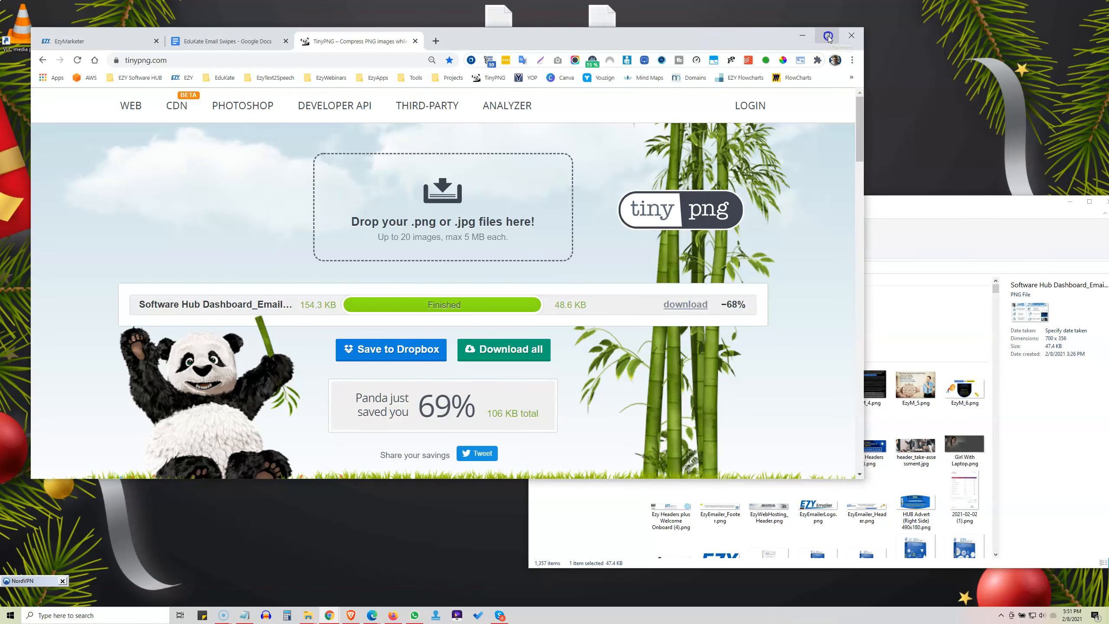
left_click(828, 36)
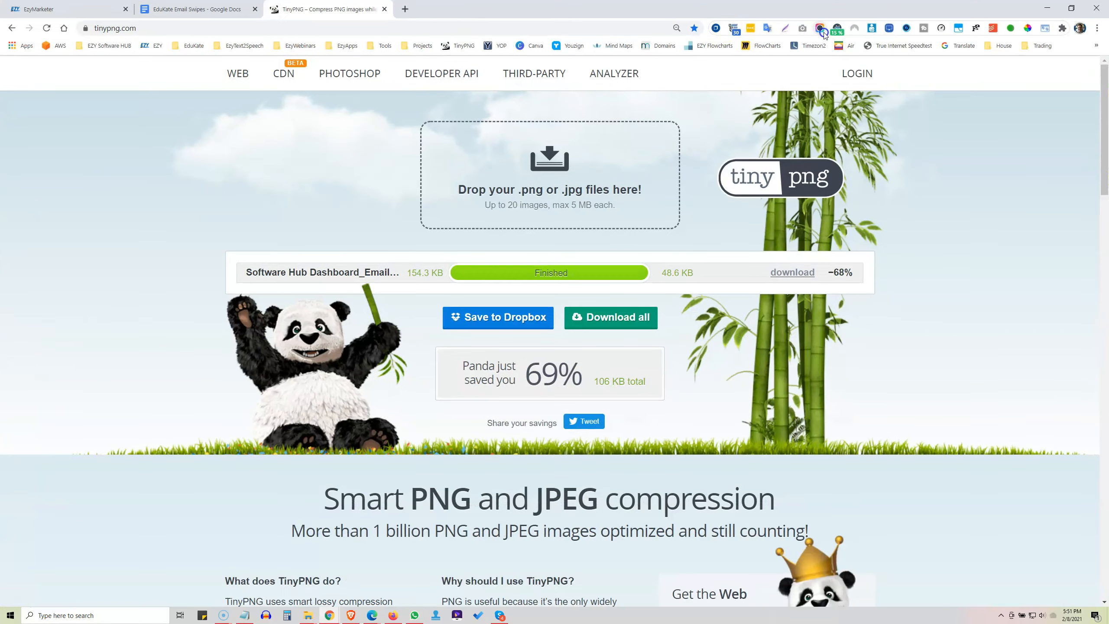
left_click(39, 6)
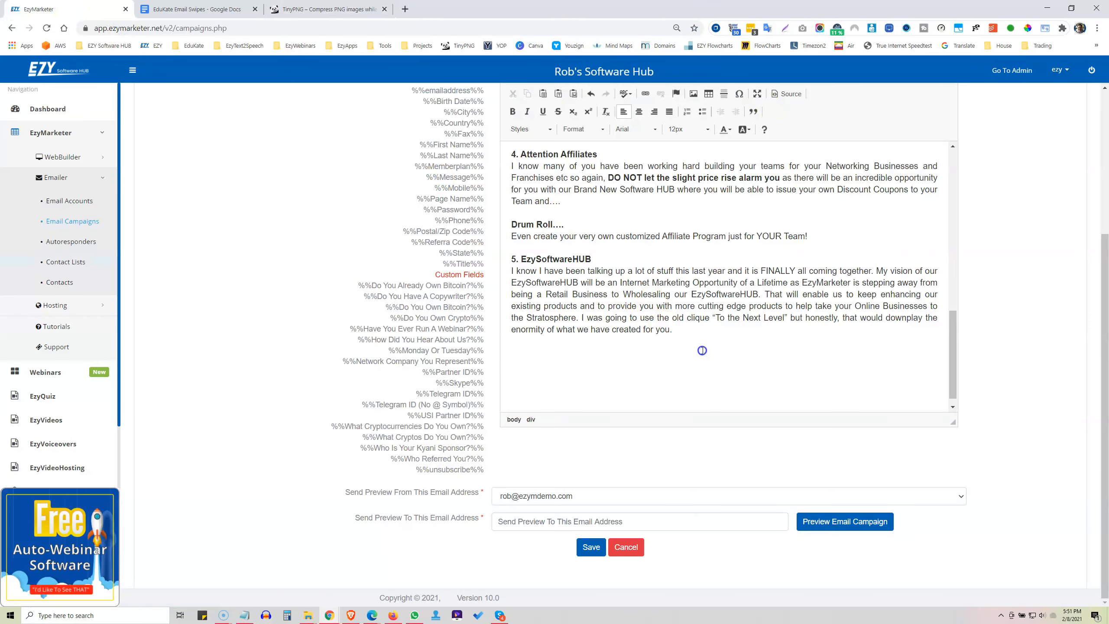
left_click(641, 115)
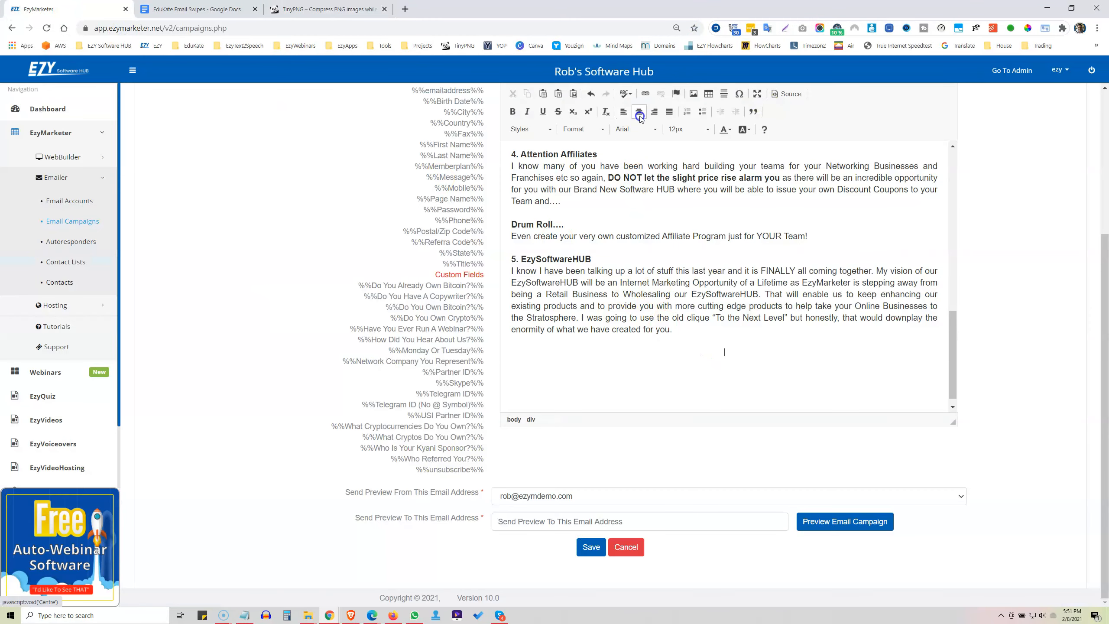
Step: Upload Software Hub Dashboard_Email.png from the Downloads folder to the image library through the editor's Image Properties
left_click(692, 94)
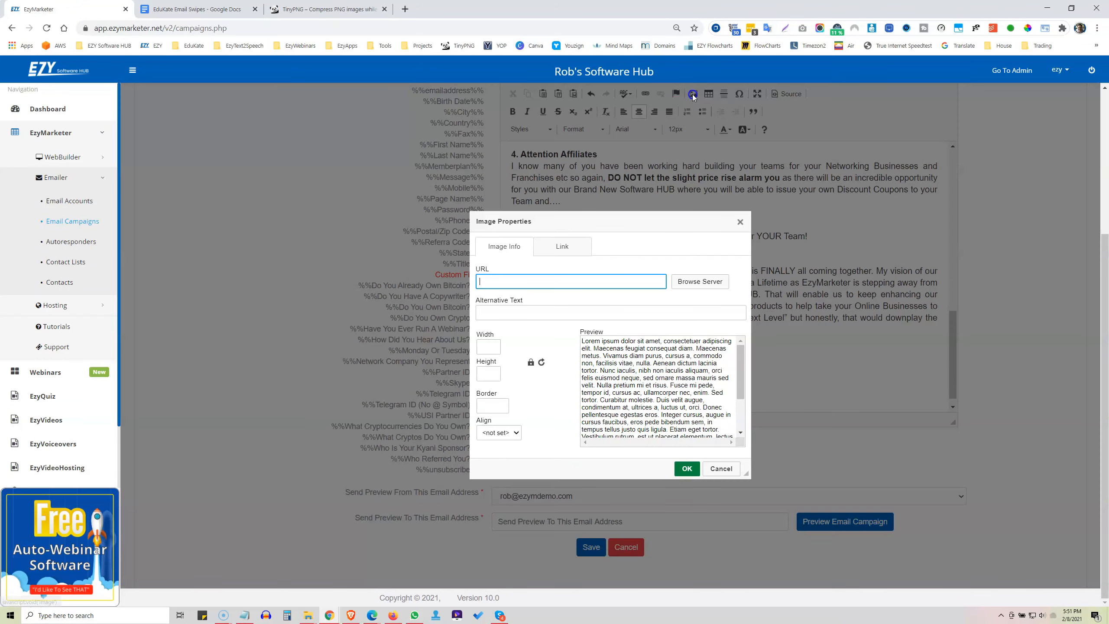
left_click(700, 281)
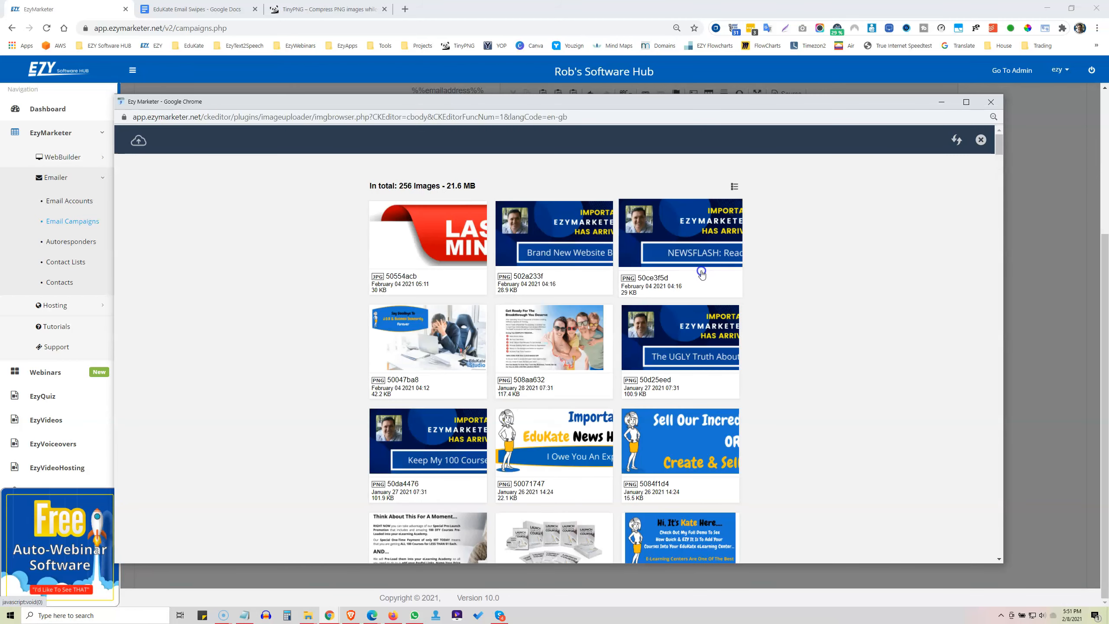
left_click(139, 141)
left_click(510, 248)
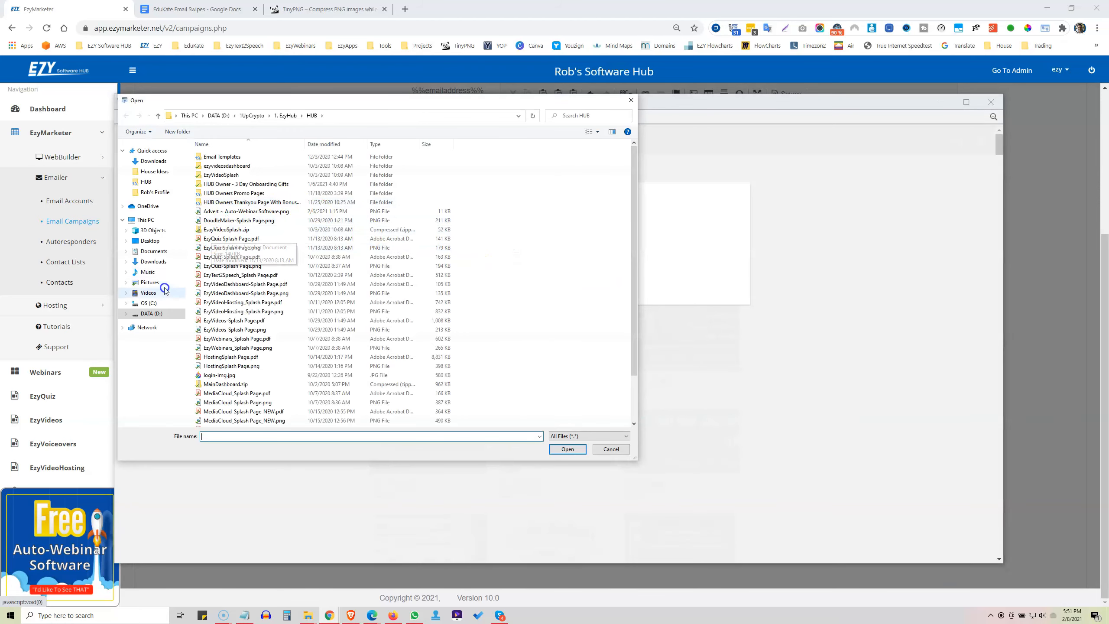
left_click(151, 261)
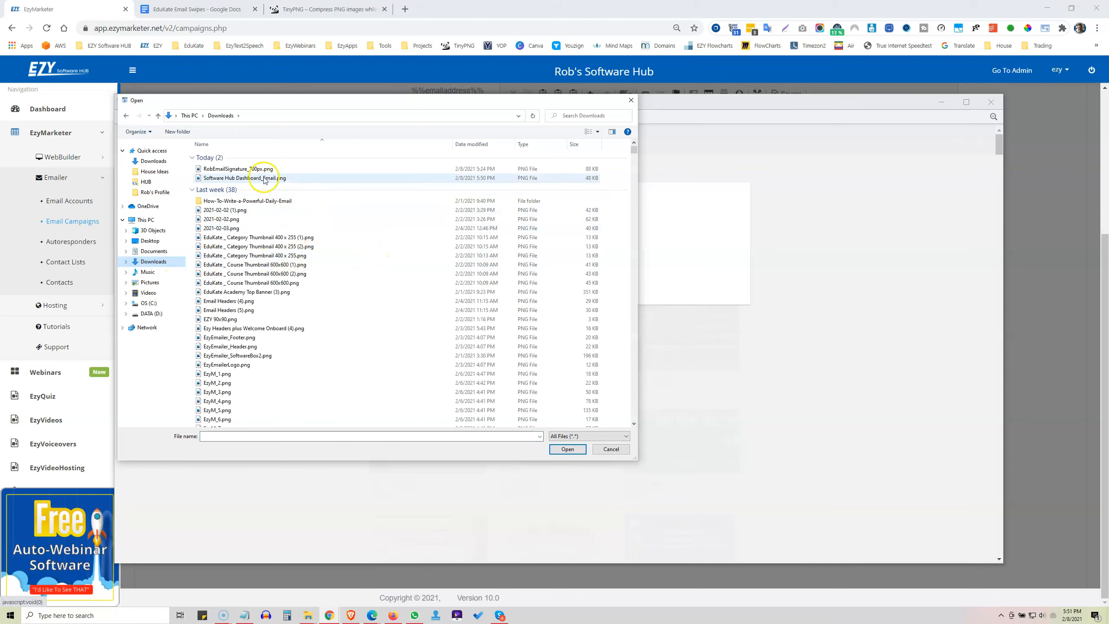
left_click(220, 179)
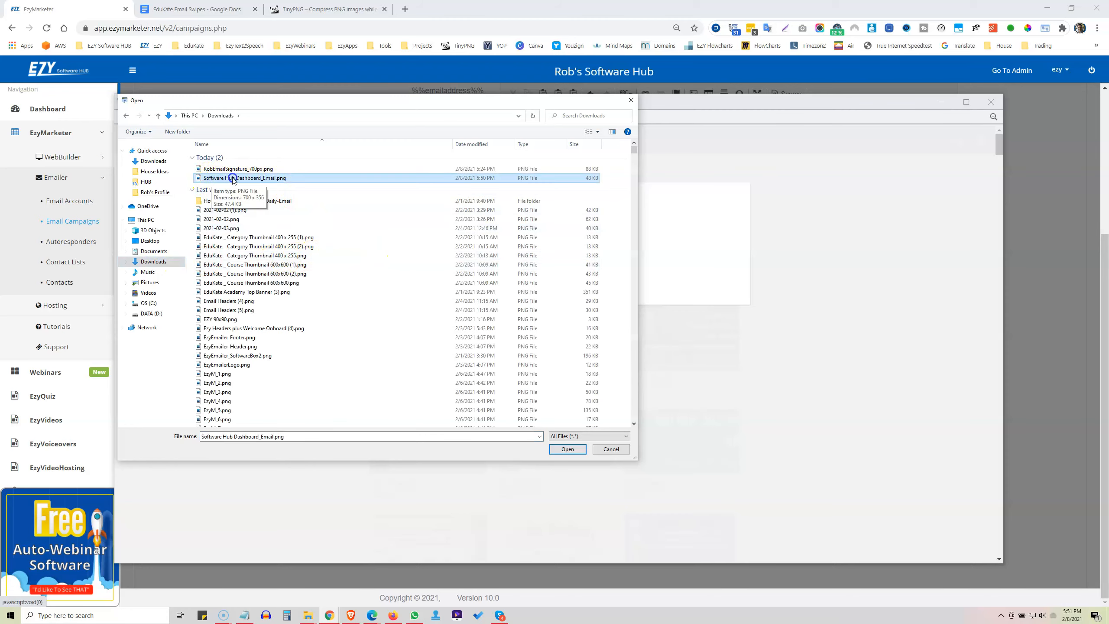
left_click(567, 448)
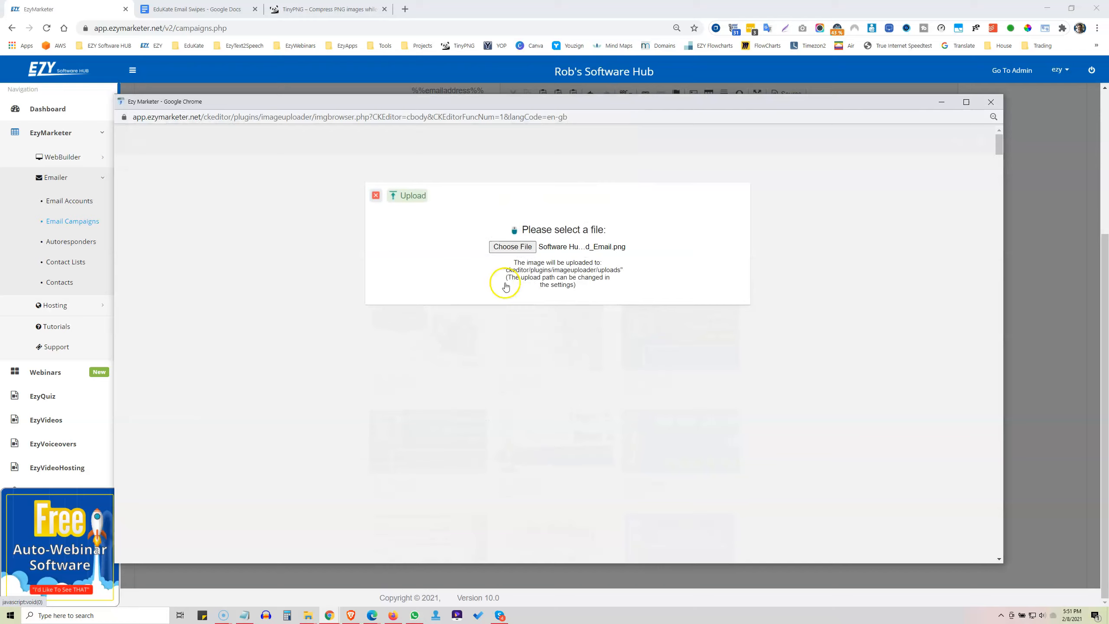
left_click(413, 197)
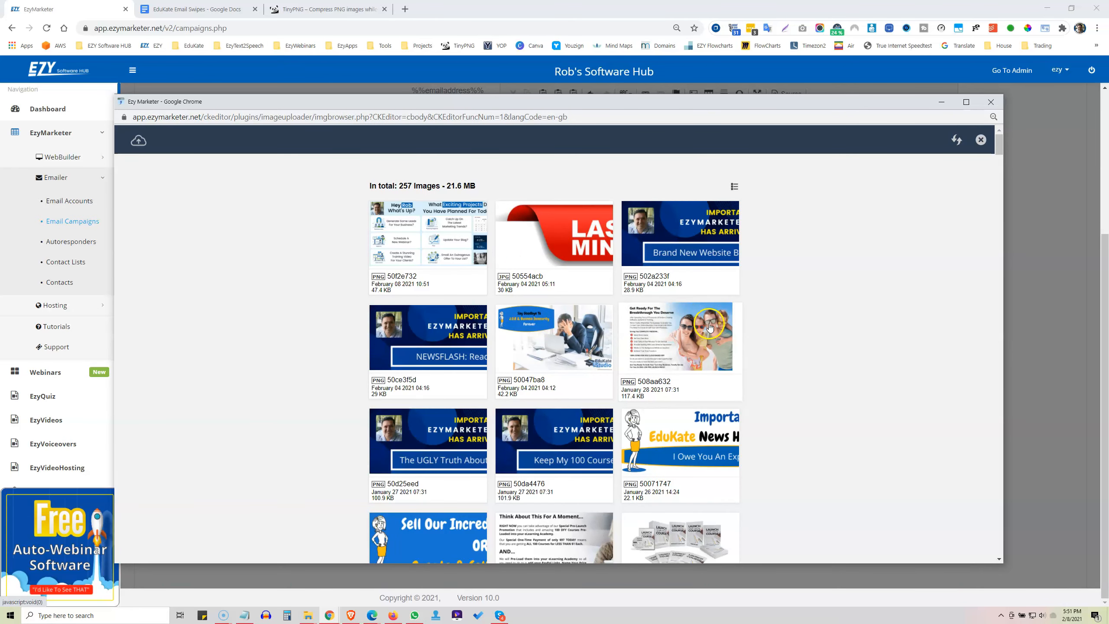
Step: Insert the uploaded dashboard image below the "5. EzySoftwareHUB" paragraph at its original 700 px width
left_click(417, 217)
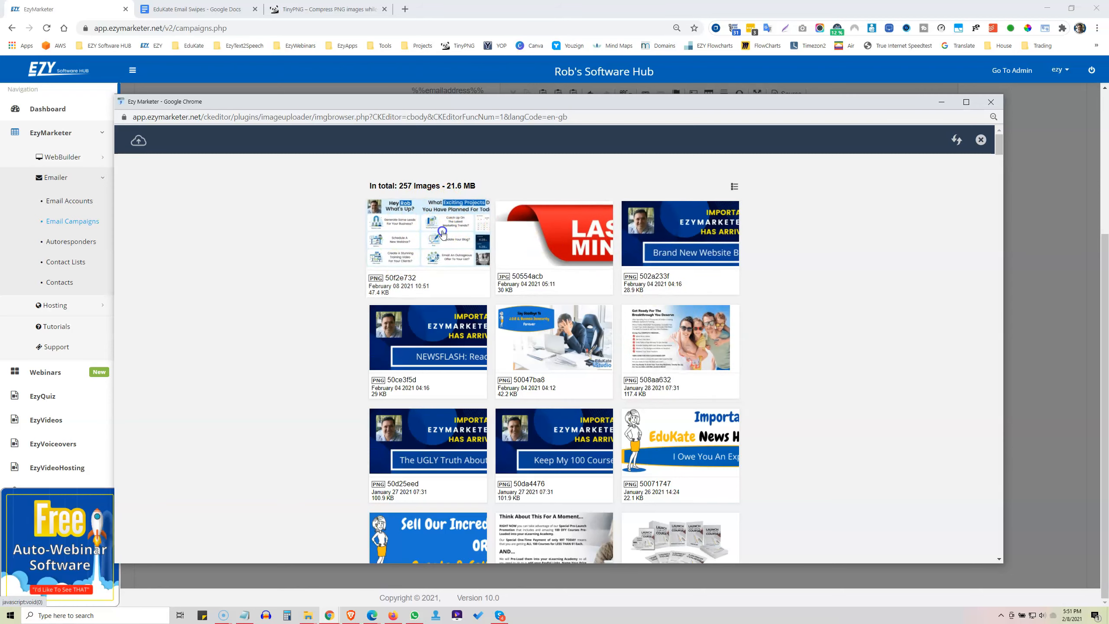
left_click(442, 233)
left_click(479, 166)
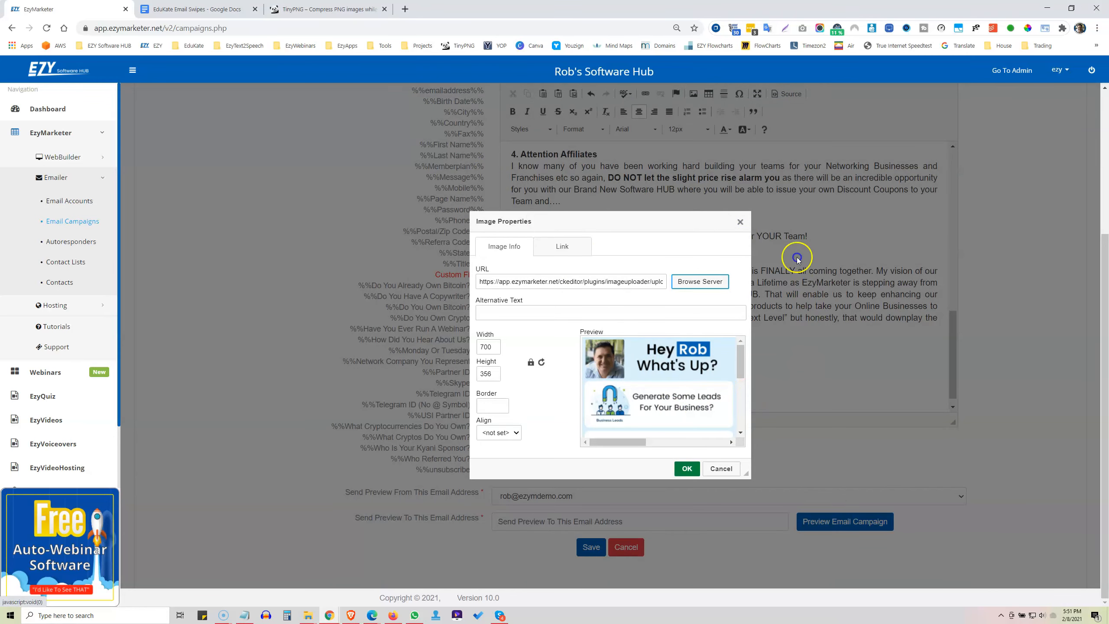
left_click(492, 346)
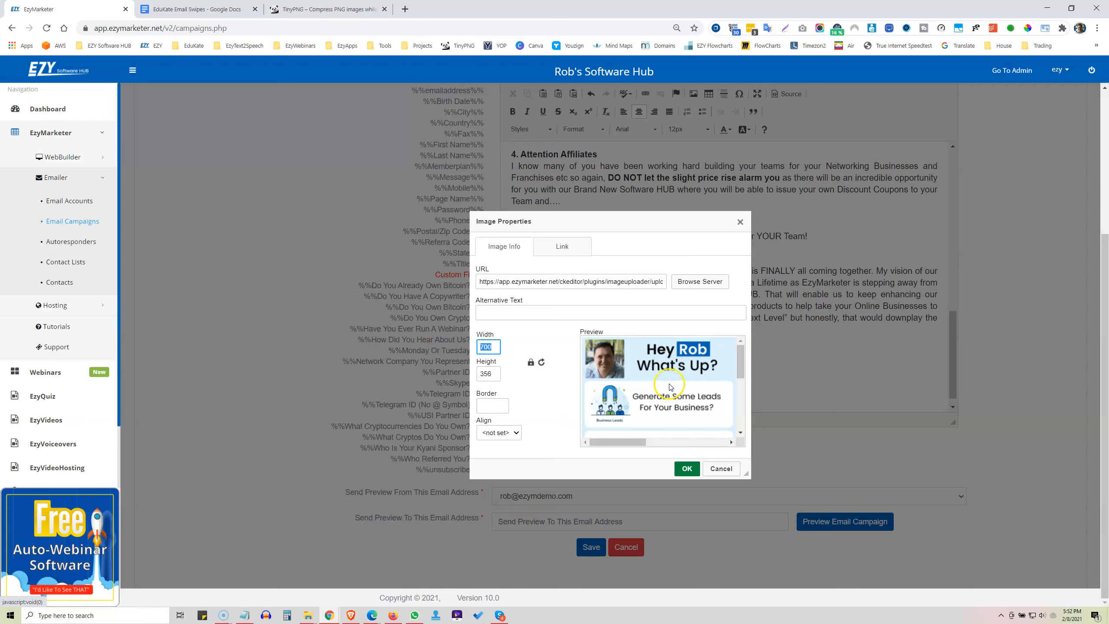
left_click(686, 469)
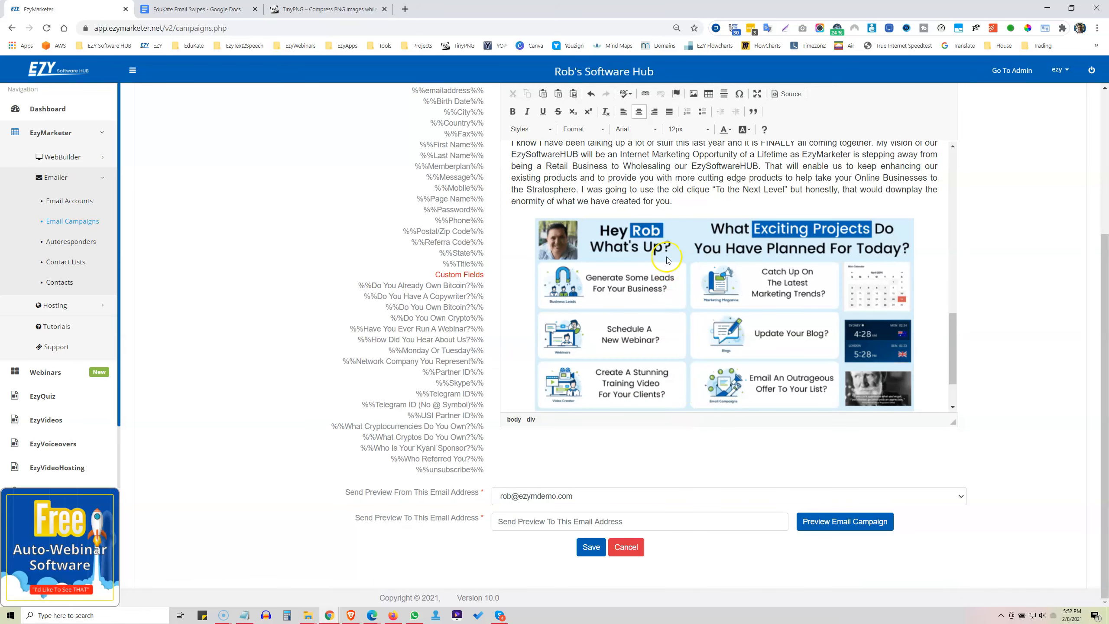
Step: Copy the draft text from "So with our new EzySoftwareHUB" through "P.S. See my Skype details below:" in Google Docs and return to the EzyMarketer campaign
scroll(659, 271, "down", 1)
left_click(603, 363)
left_click(197, 9)
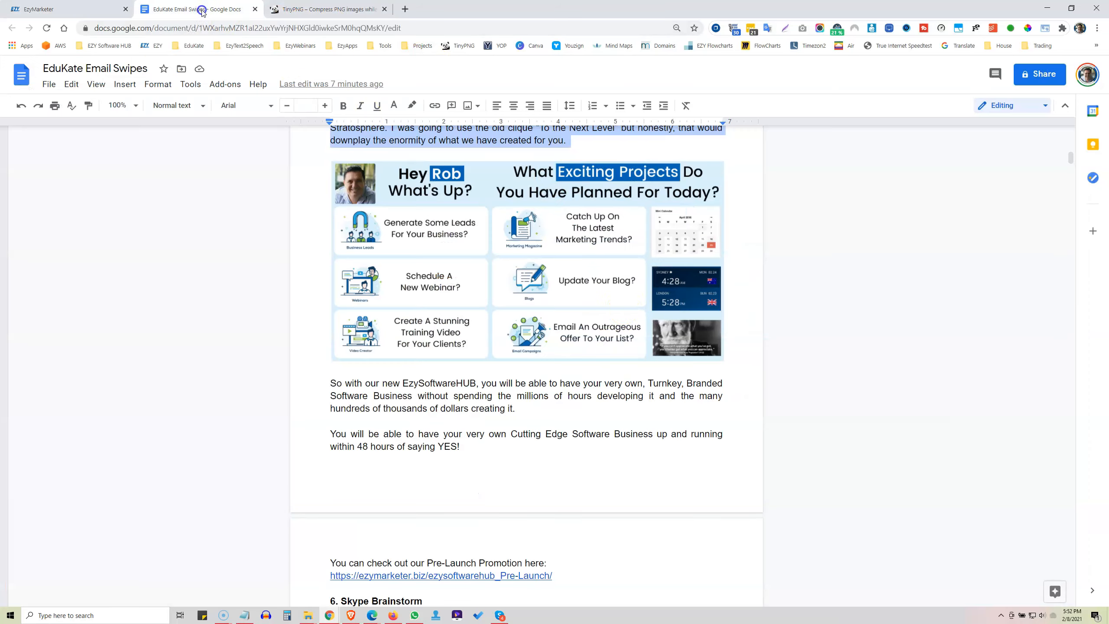
scroll(504, 335, "down", 3)
mouse_move(327, 274)
left_mouse_down()
mouse_move(488, 565)
mouse_move(491, 613)
mouse_move(452, 141)
mouse_move(441, 108)
mouse_move(379, 181)
mouse_move(480, 315)
left_mouse_up()
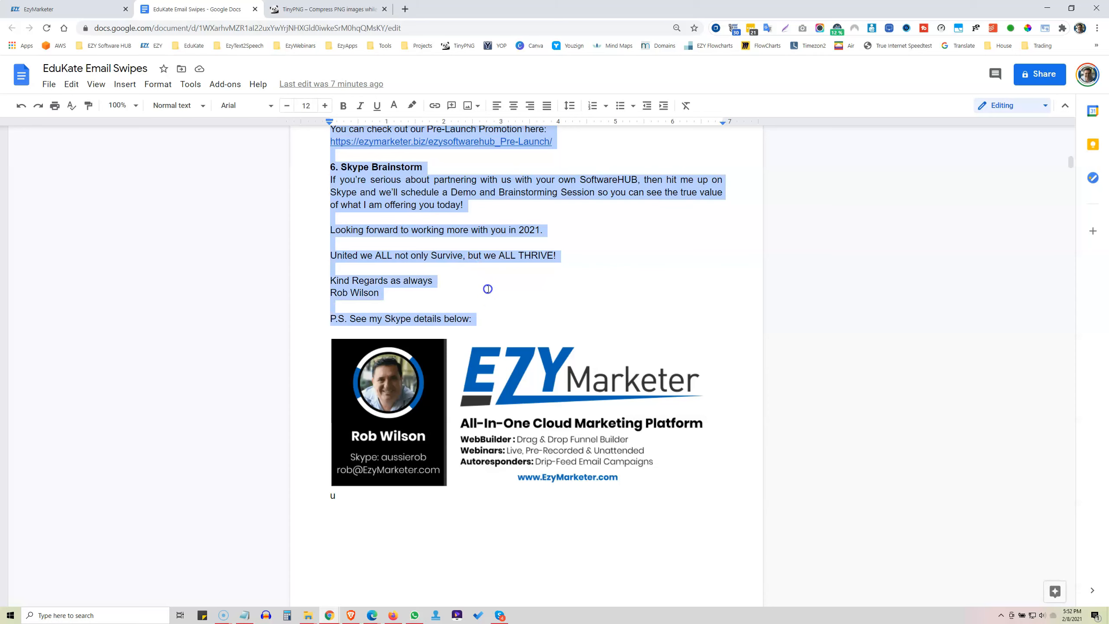
left_click(88, 9)
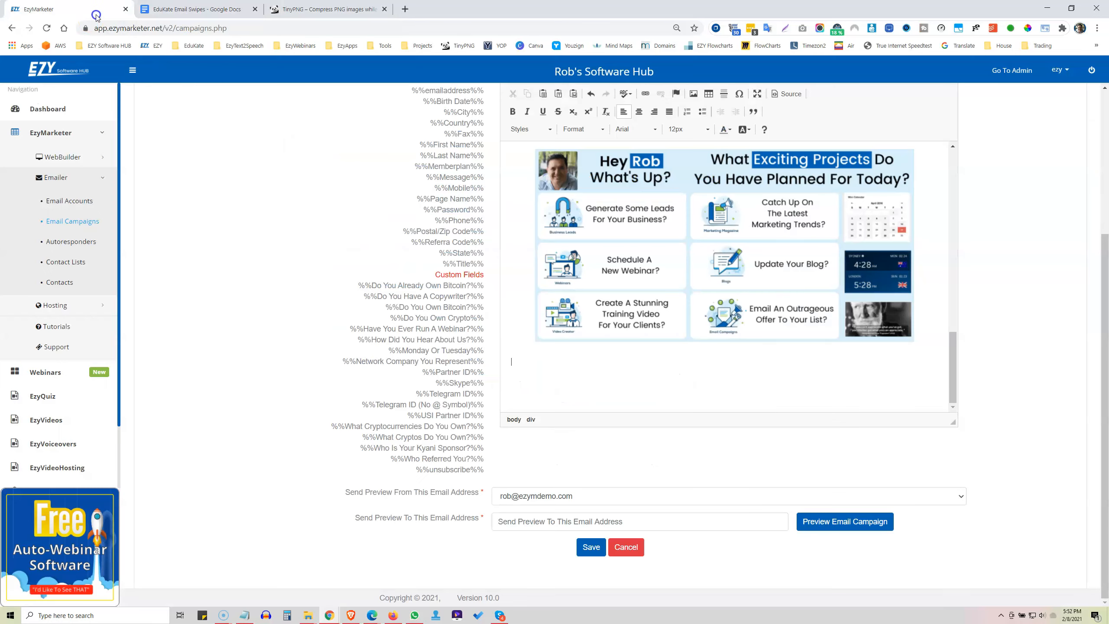
Step: Try to paste the copied text directly below the dashboard image, and delete the pasted text
left_click(567, 358)
key("ctrl+v")
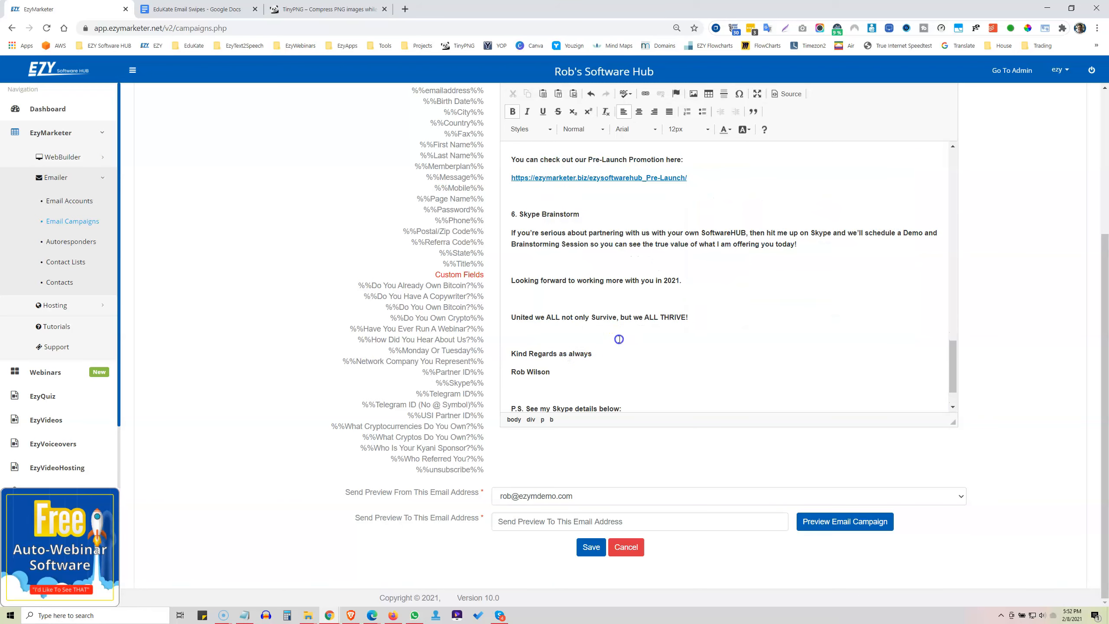
scroll(740, 352, "up", 2)
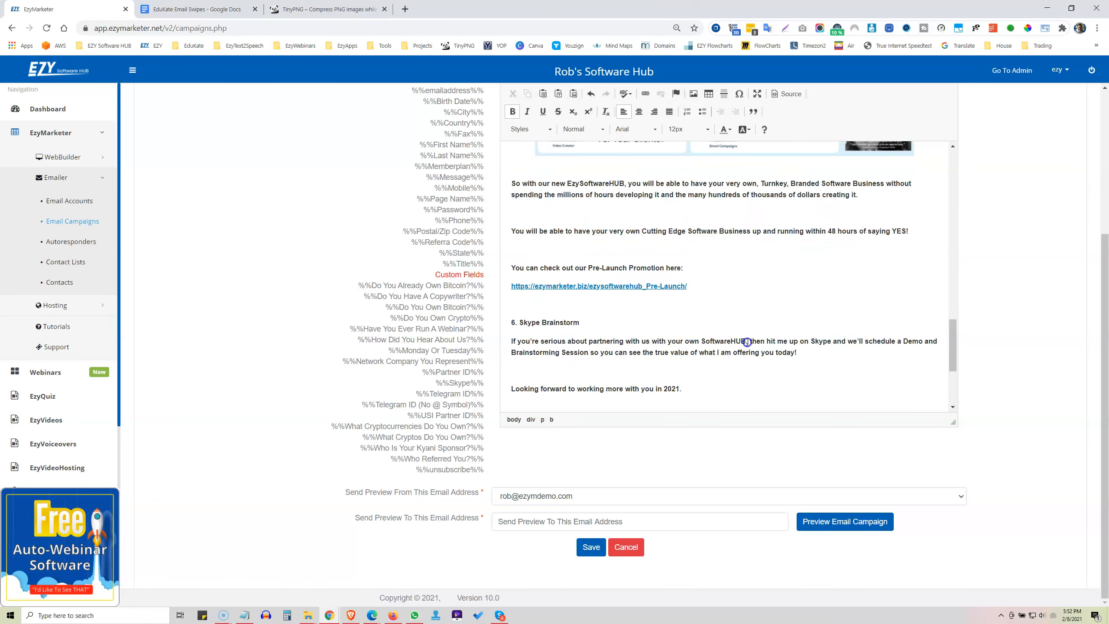
scroll(746, 342, "up", 2)
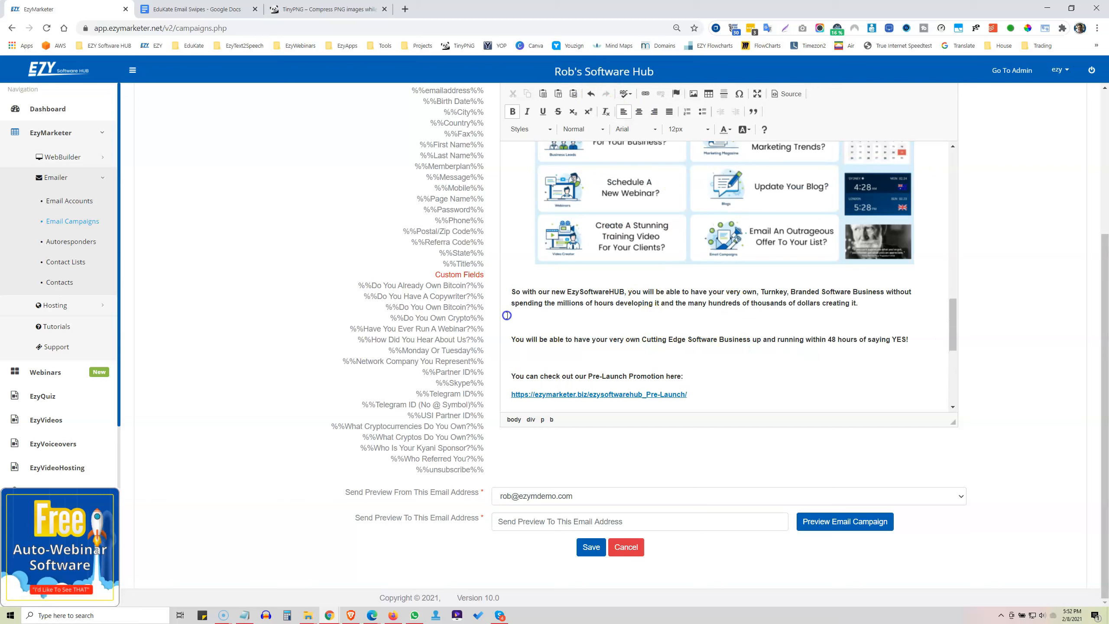
left_click_drag(507, 290, 649, 466)
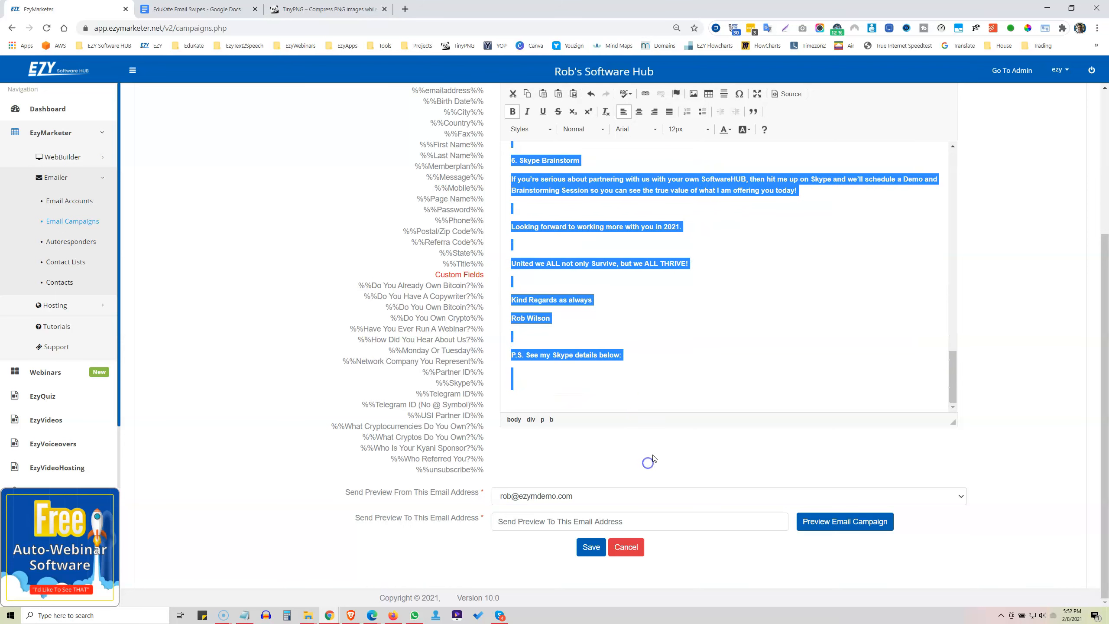
key("Delete")
scroll(637, 345, "up", 1)
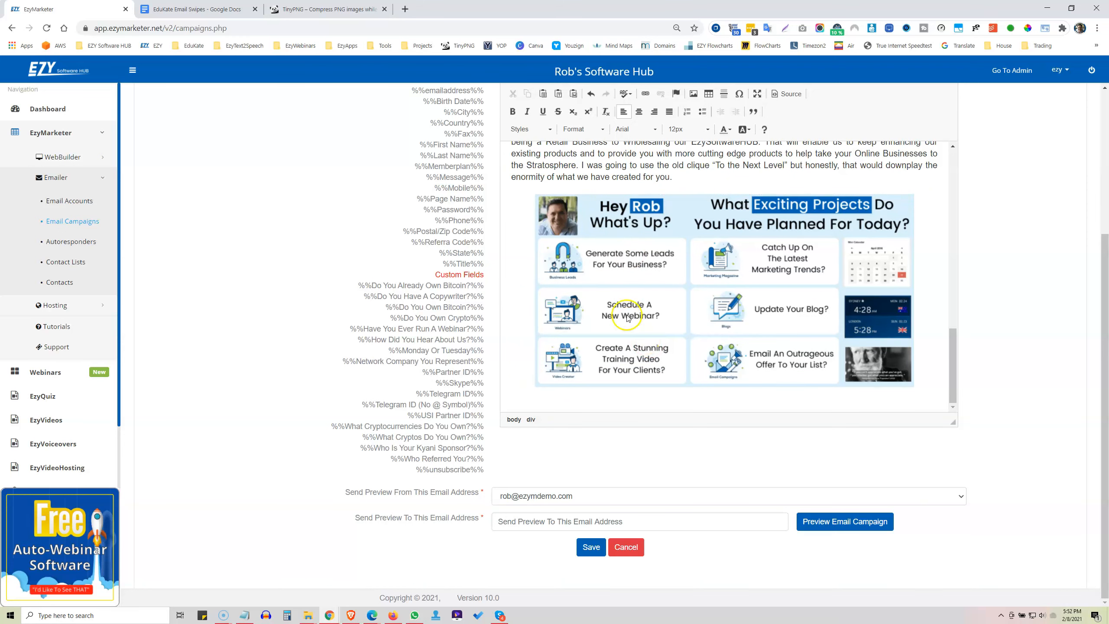
Step: Paste the copied text below the dashboard image using Paste from Word, and add a blank line between the image and the text
left_click(574, 94)
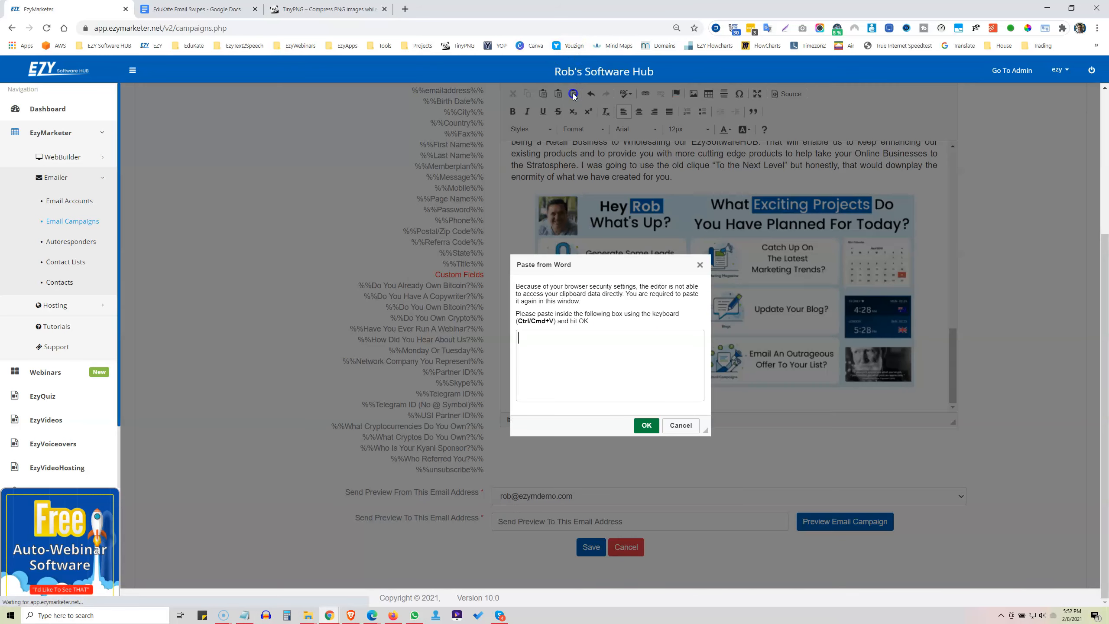
key("ctrl+v")
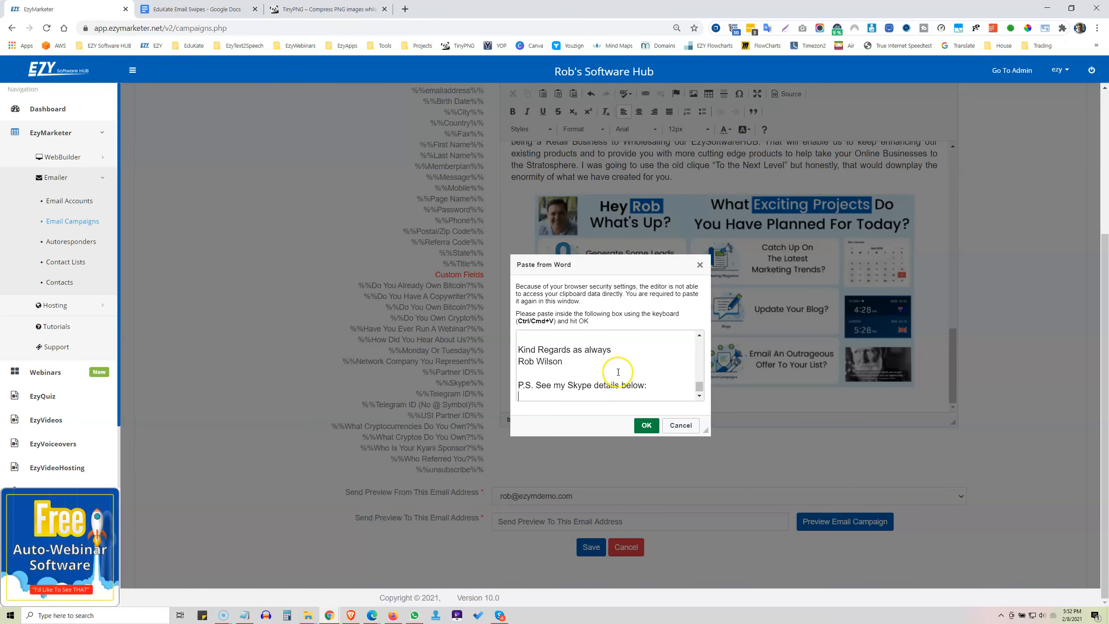
left_click(645, 424)
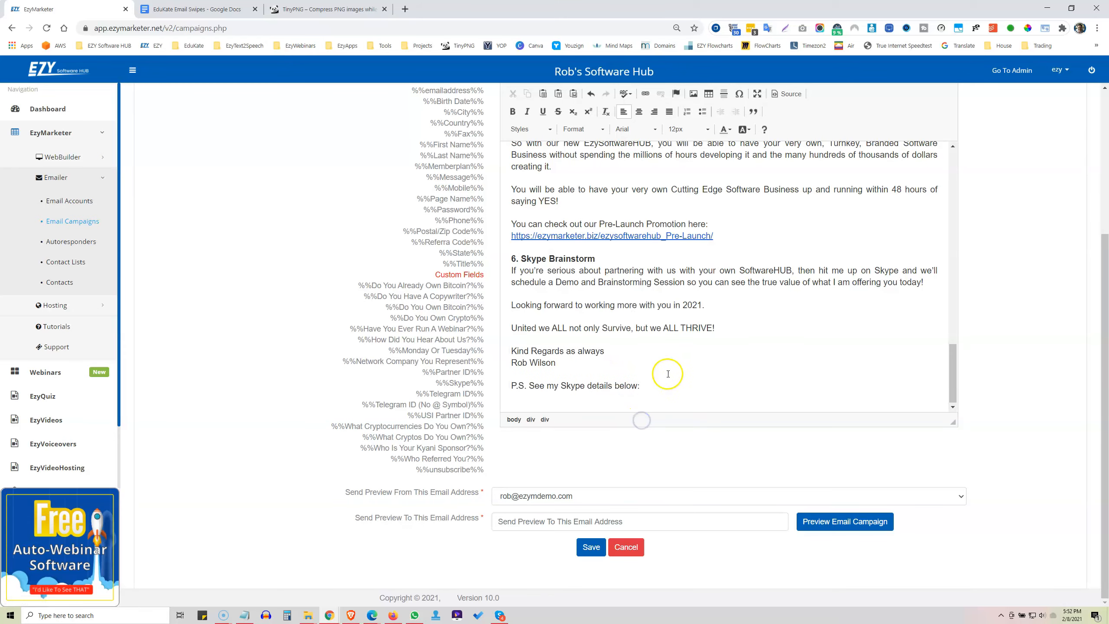
scroll(655, 349, "up", 3)
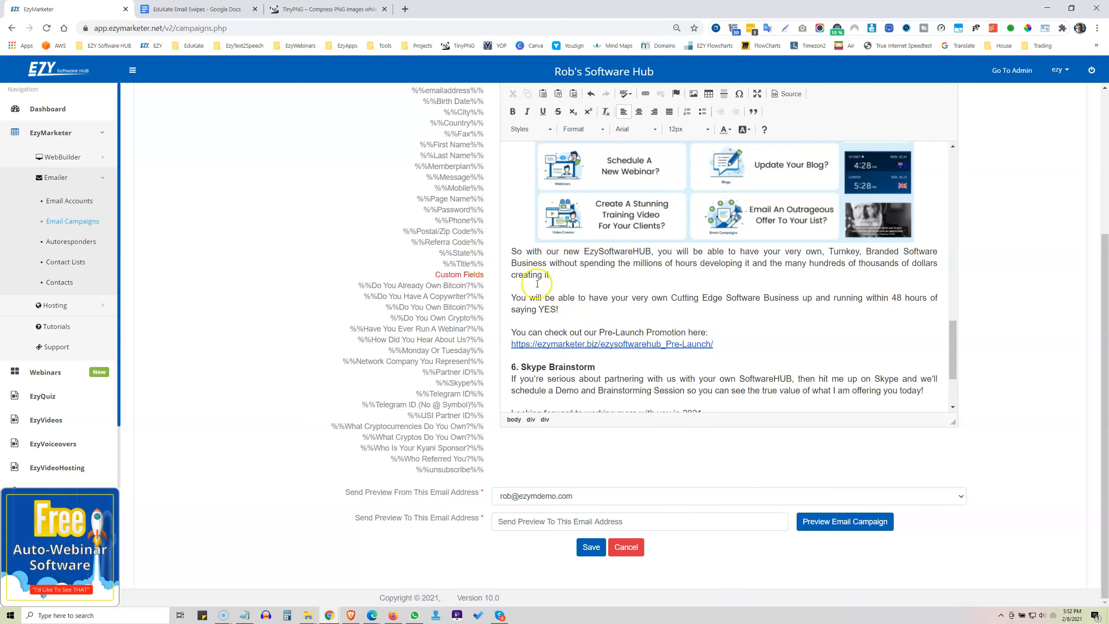
left_click(508, 251)
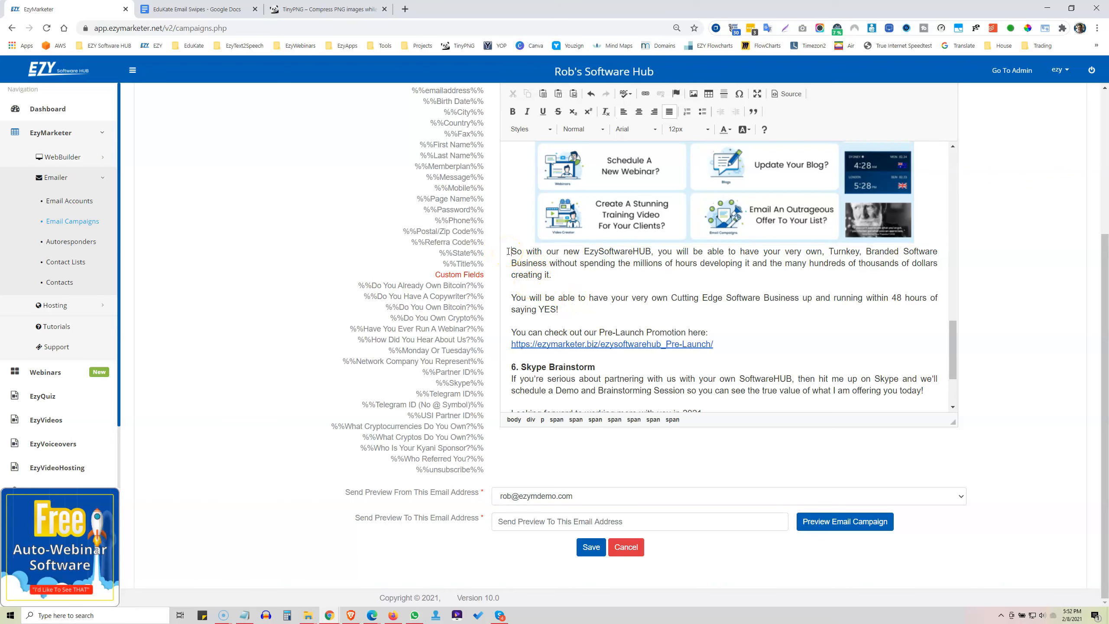
key("Return")
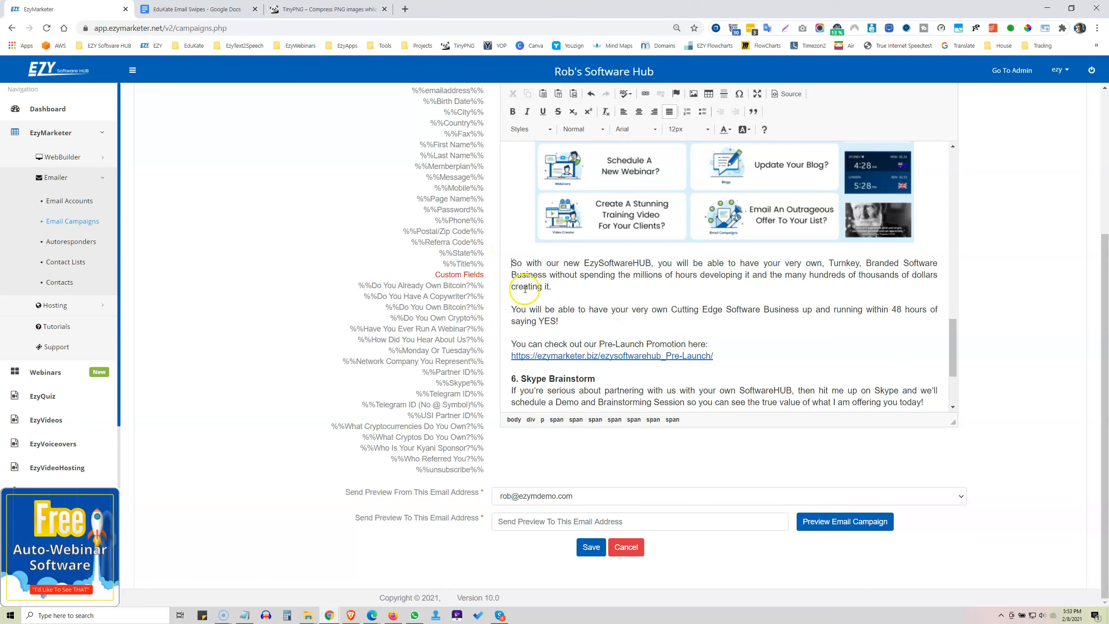
Step: Start inserting an image below the "P.S. See my Skype details below:" line and upload the 700px email signature PNG from Downloads to the server
scroll(607, 322, "down", 3)
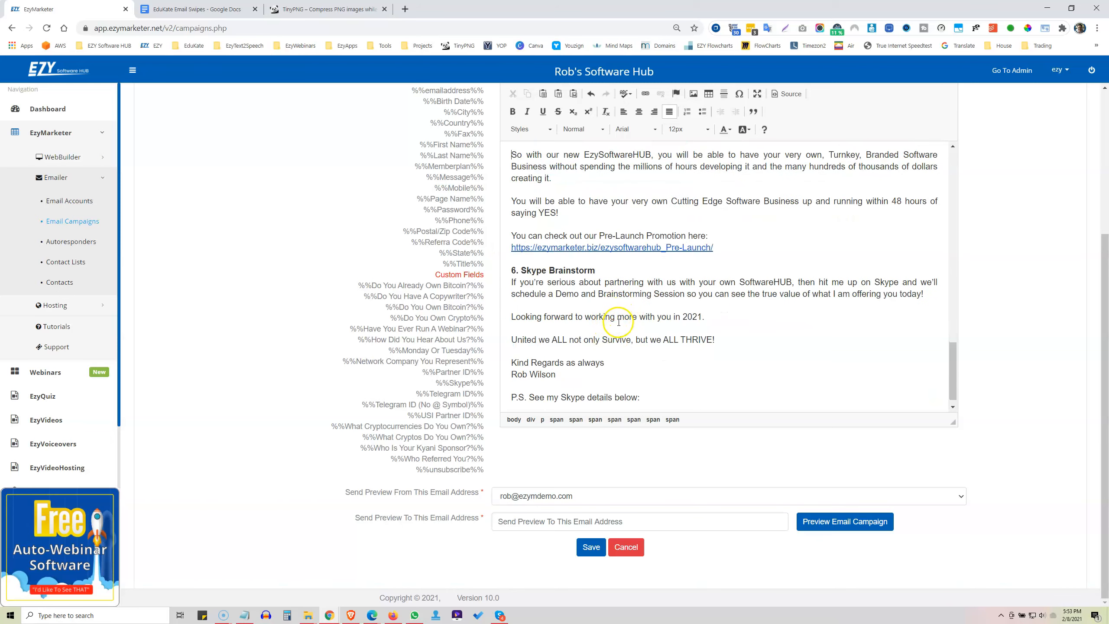
scroll(622, 322, "down", 1)
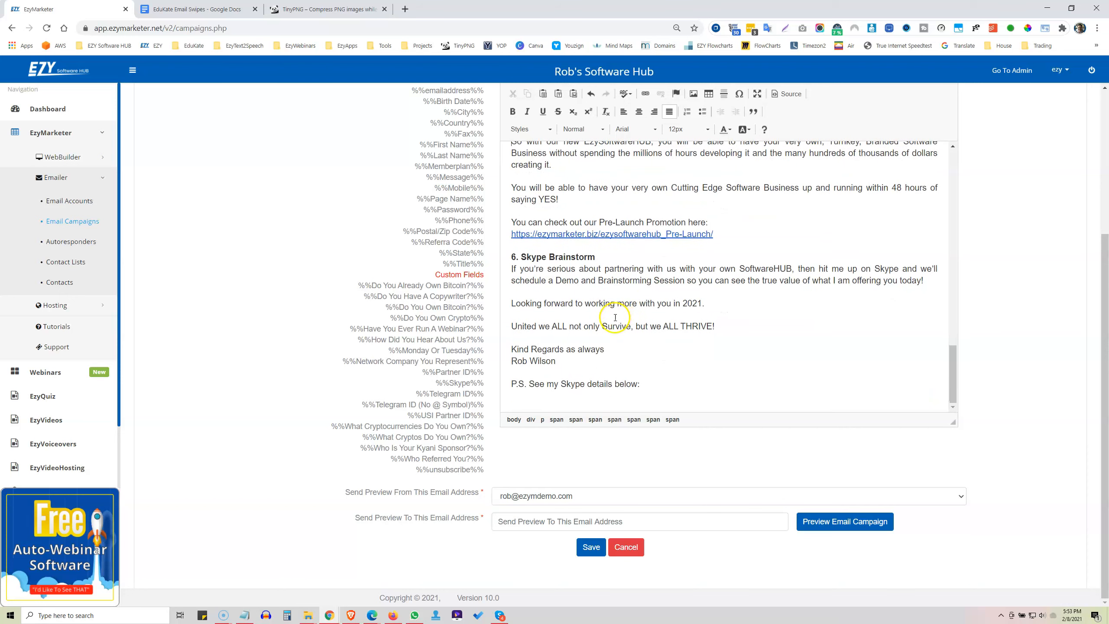
left_click(641, 395)
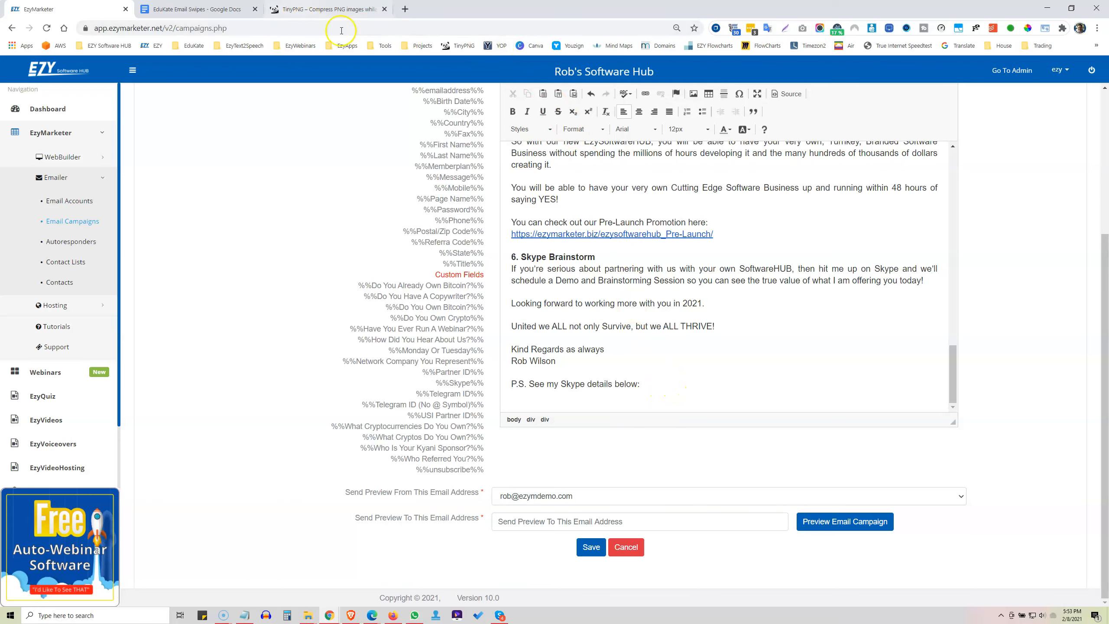
left_click(693, 94)
left_click(695, 280)
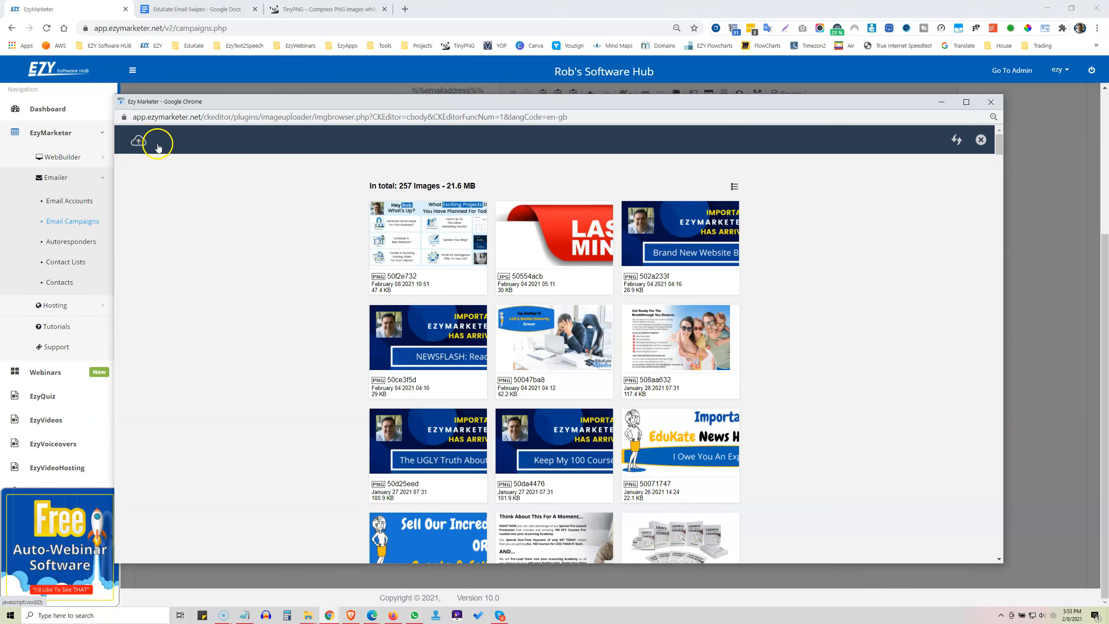
left_click(139, 143)
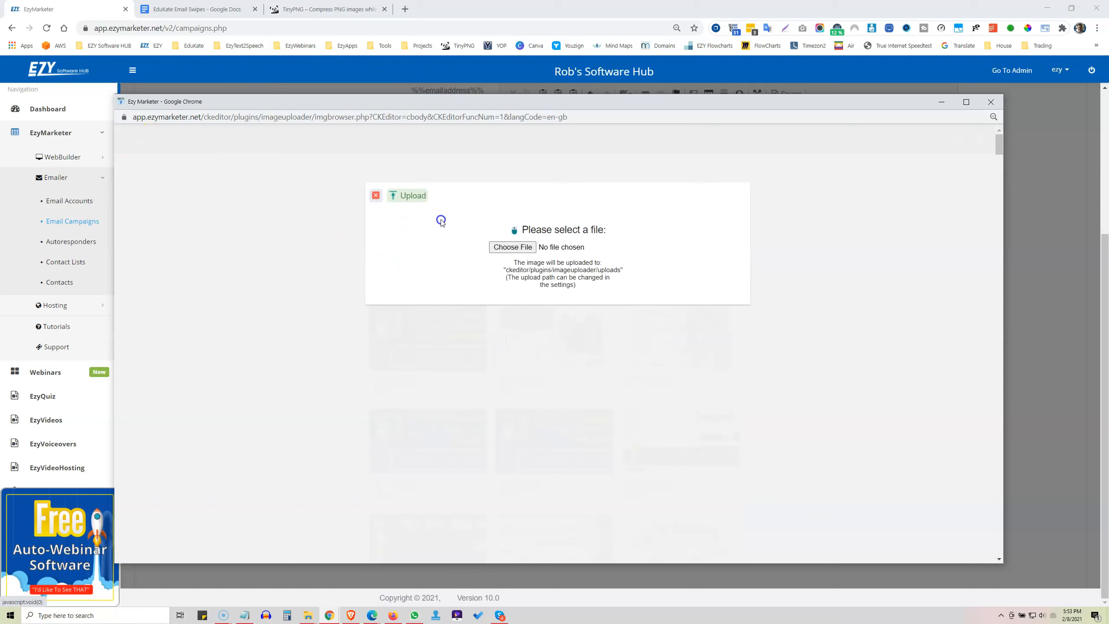
left_click(498, 247)
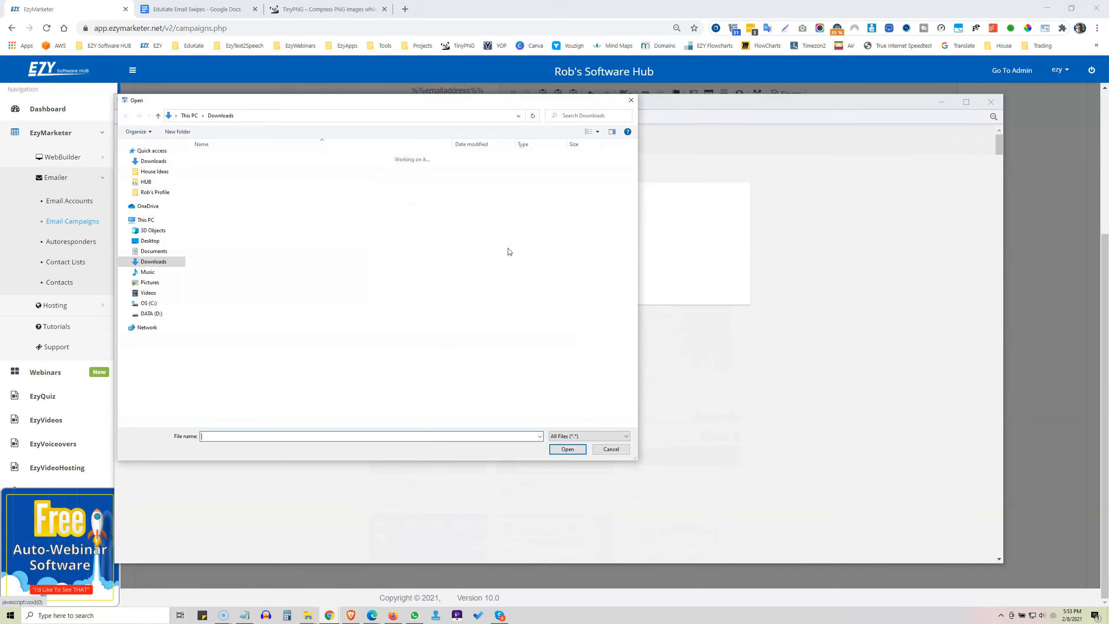
left_click(236, 168)
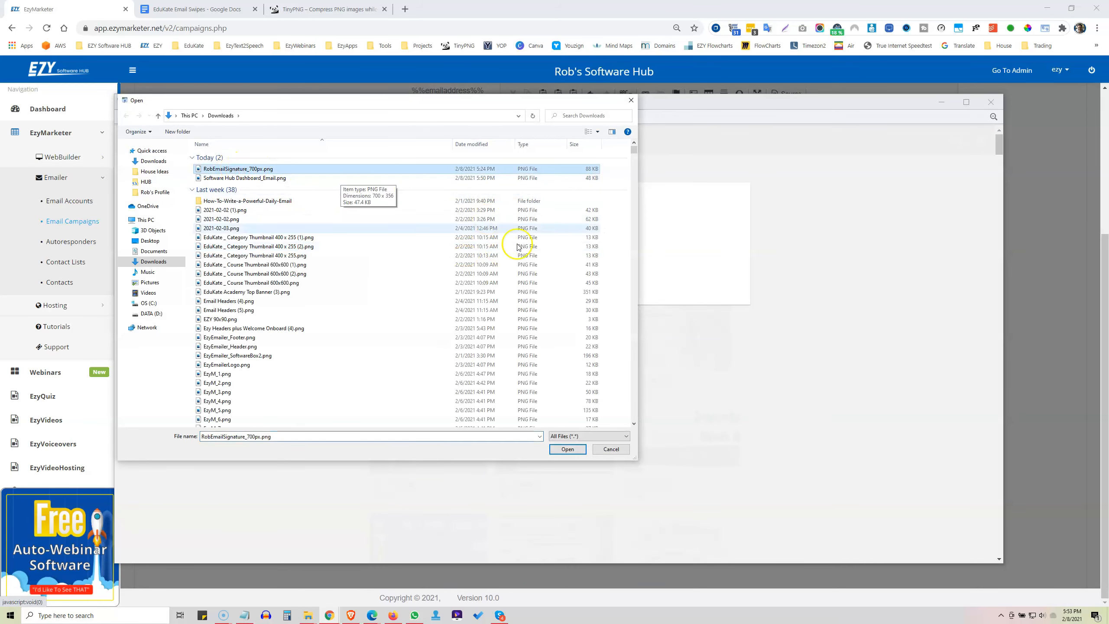
left_click(567, 449)
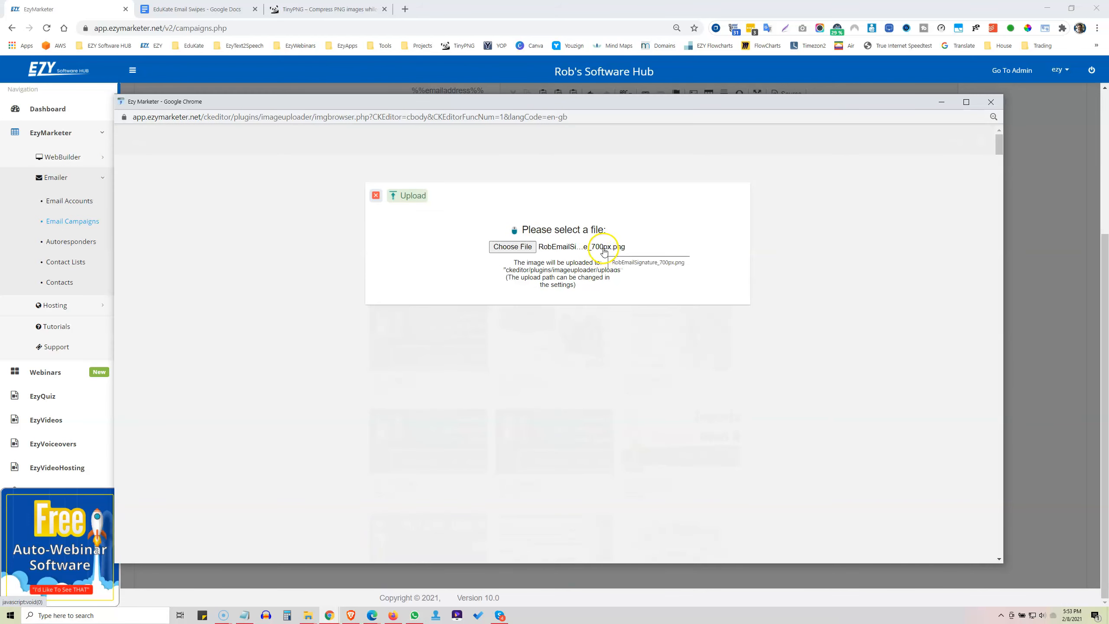
left_click(408, 196)
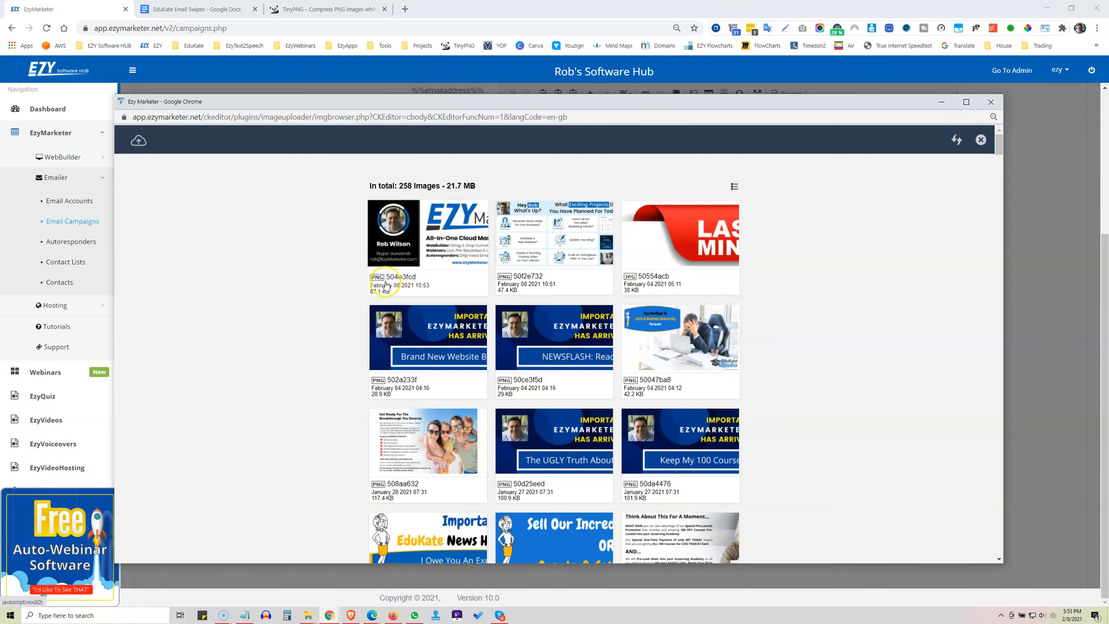
Step: Insert the uploaded signature image below the P.S. line with its width set to 700 px
left_click(425, 228)
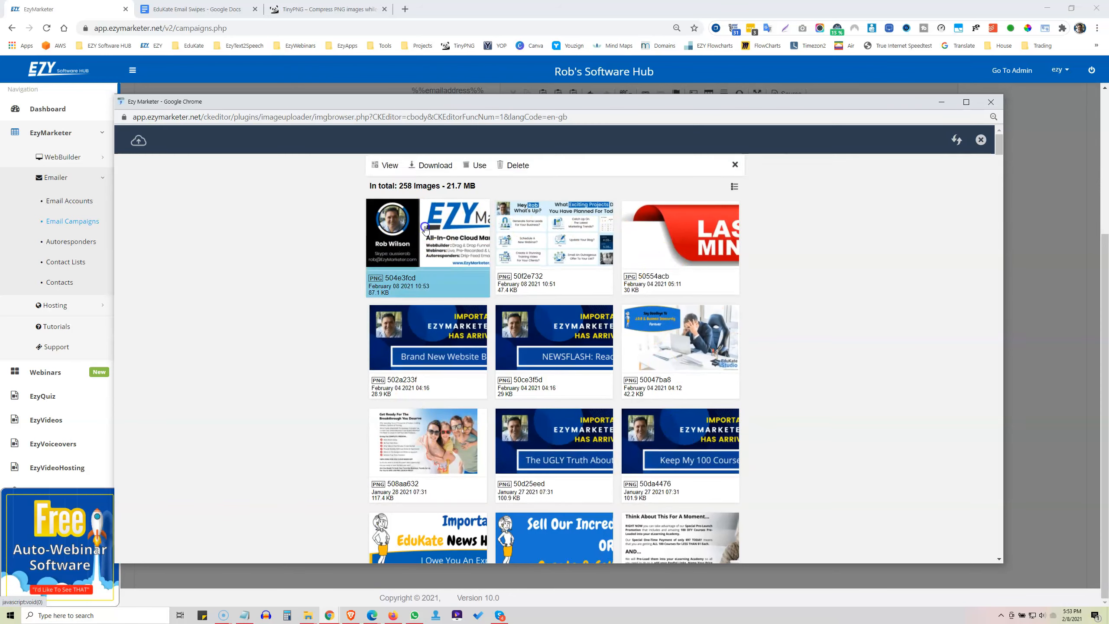
left_click(478, 165)
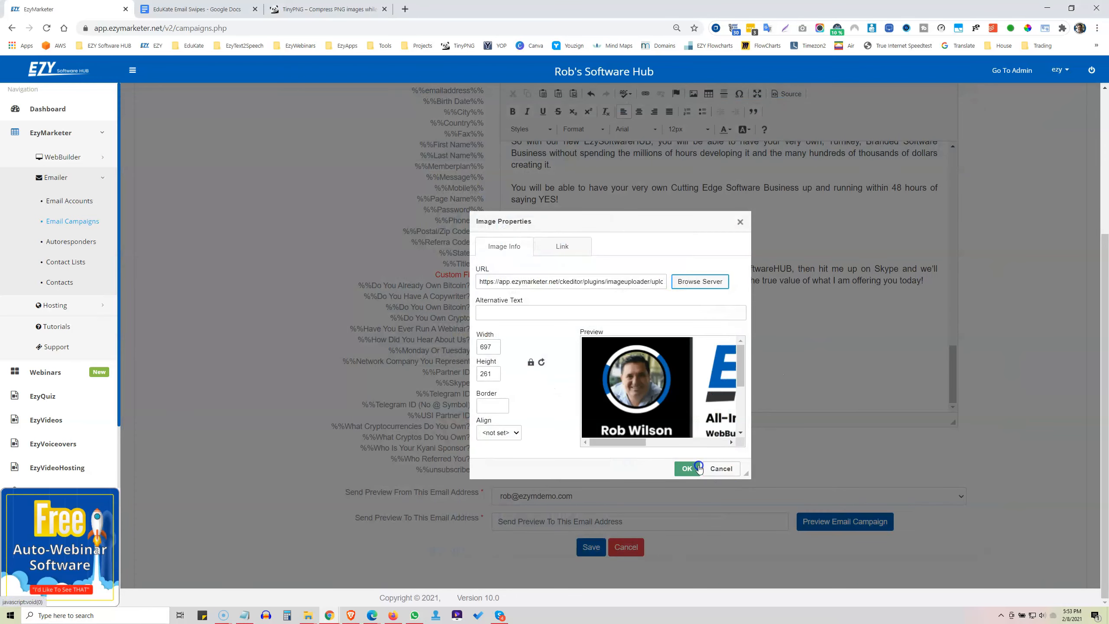
left_click(489, 347)
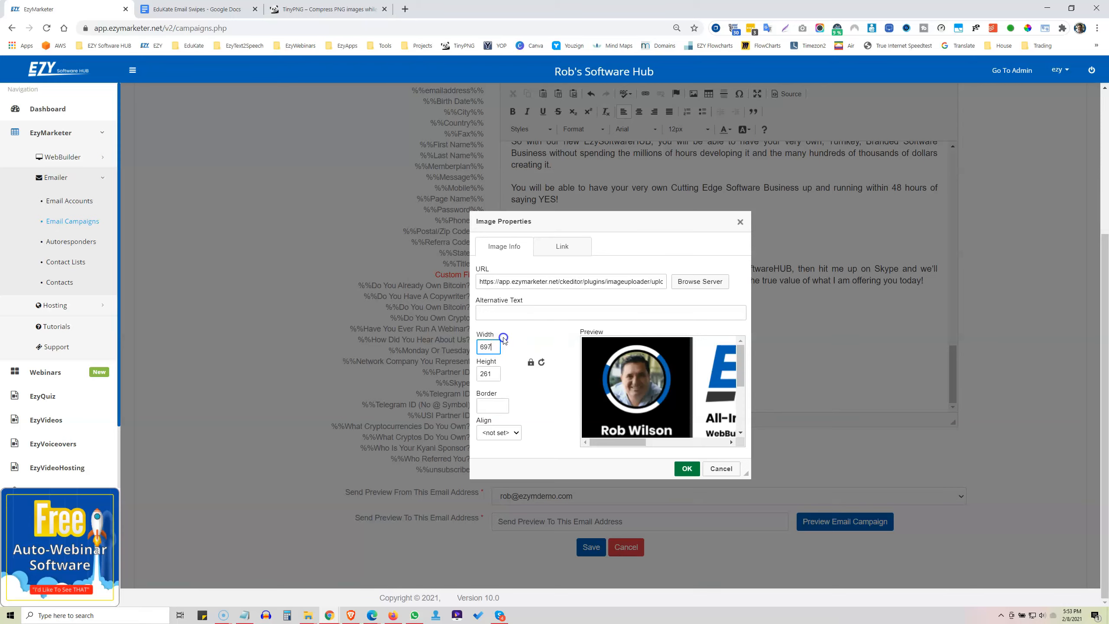
key("BackSpace")
key("BackSpace")
key("BackSpace")
type("700")
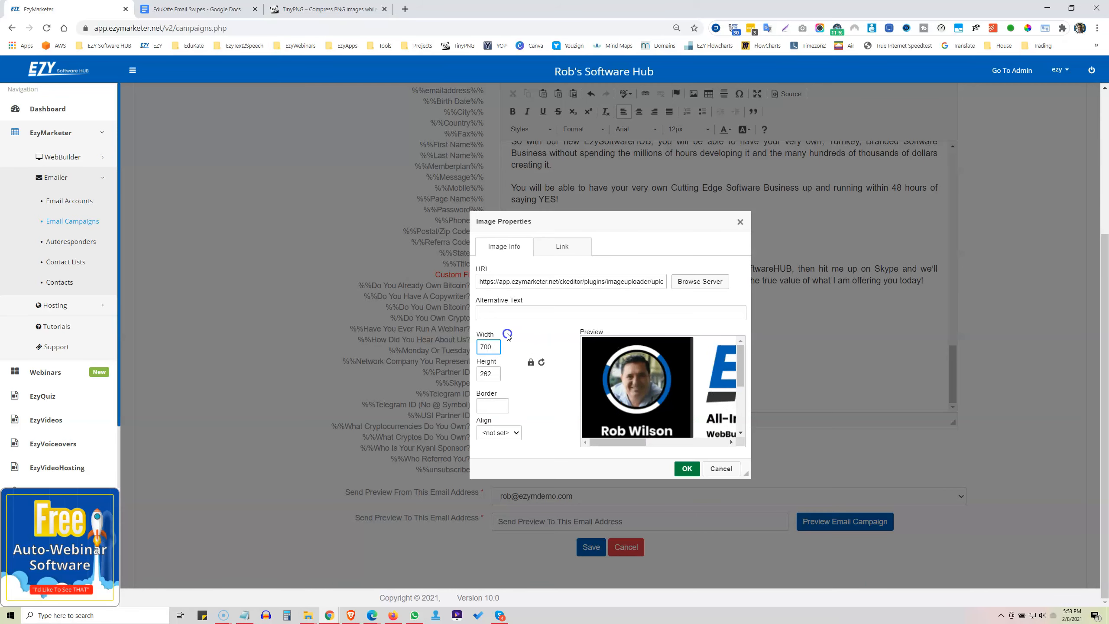
left_click(595, 308)
left_click(685, 471)
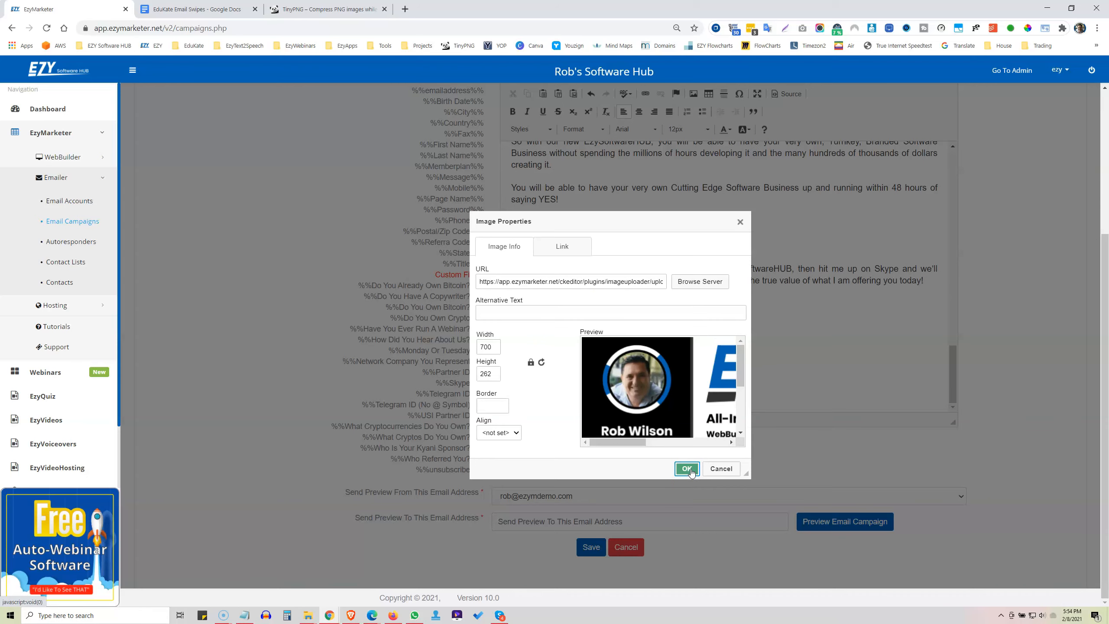
left_click(686, 468)
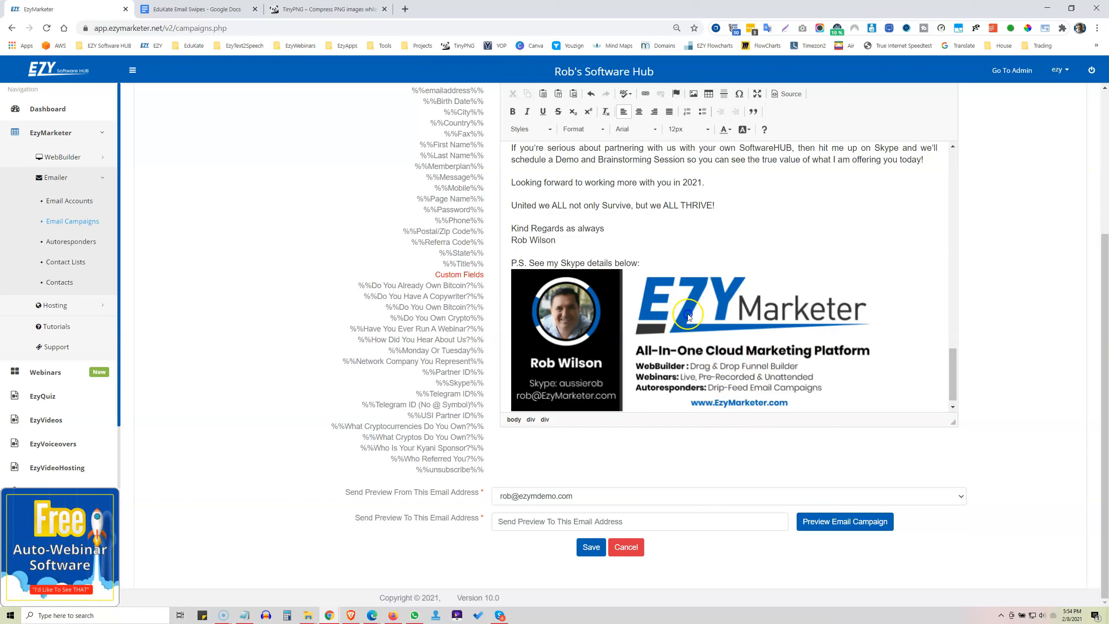
Step: Add a blank line between the "P.S. See my Skype details below:" line and the signature image
scroll(725, 312, "up", 2)
left_click(660, 369)
key("Return")
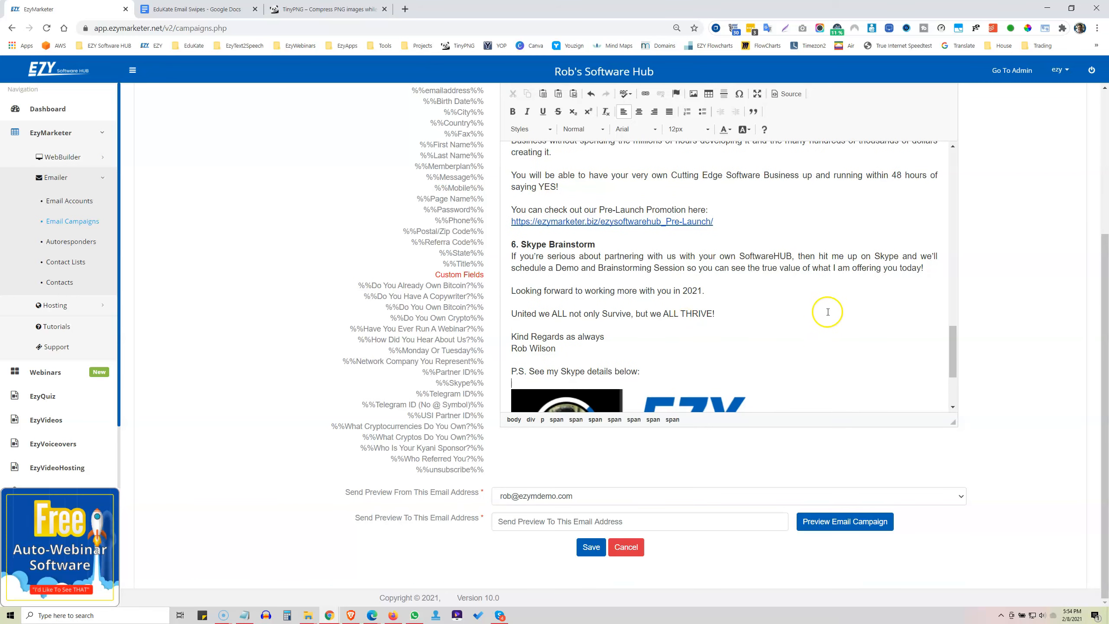
left_click(835, 226)
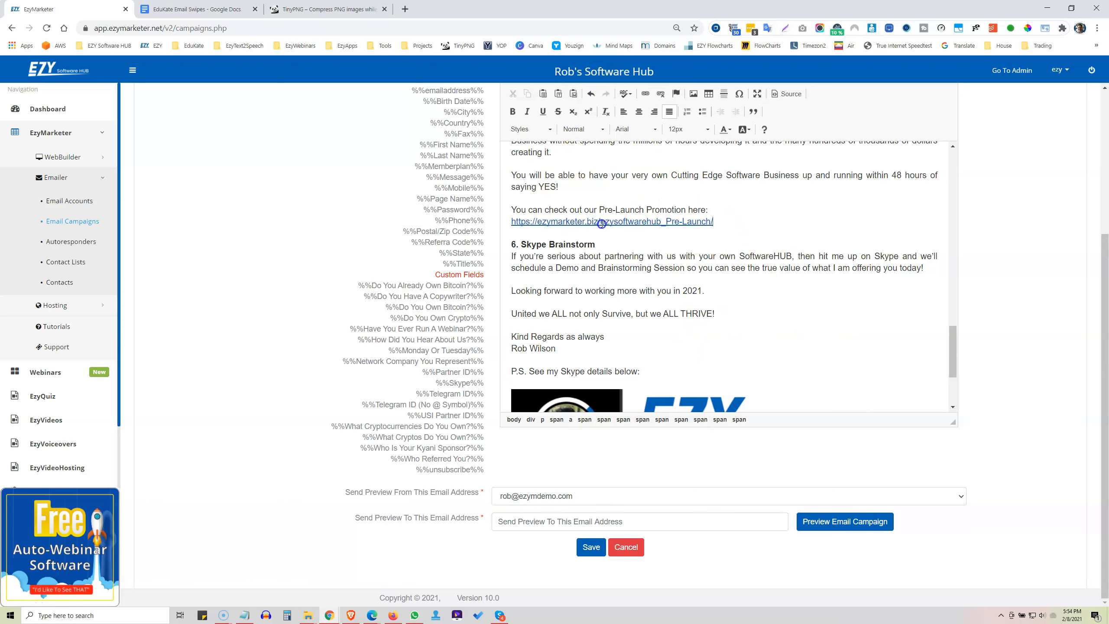
scroll(682, 291, "up", 3)
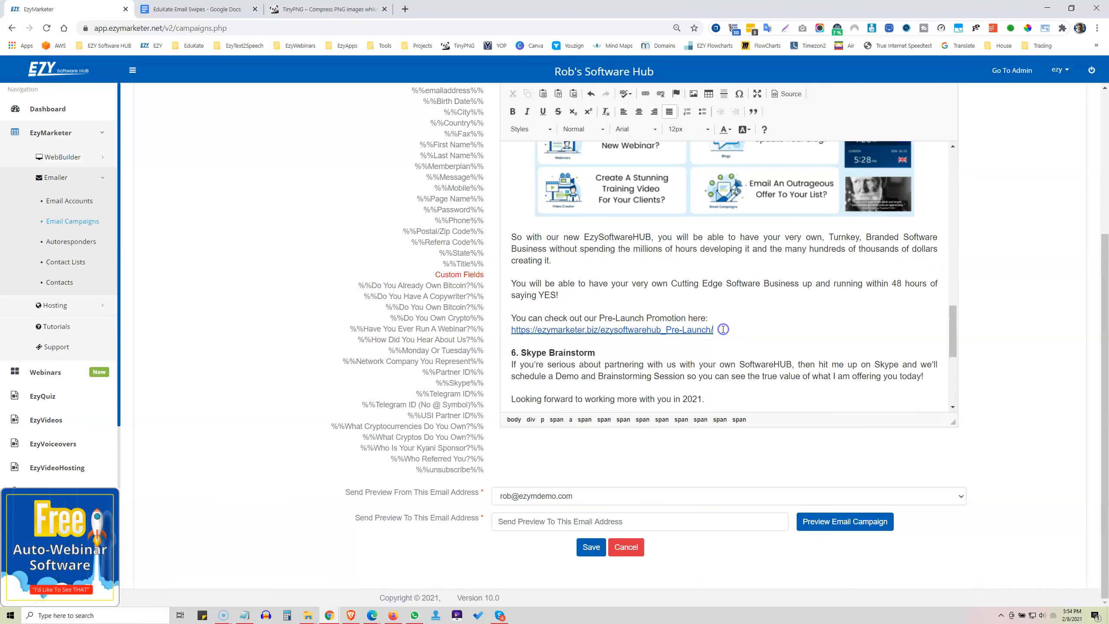
left_click_drag(715, 331, 483, 332)
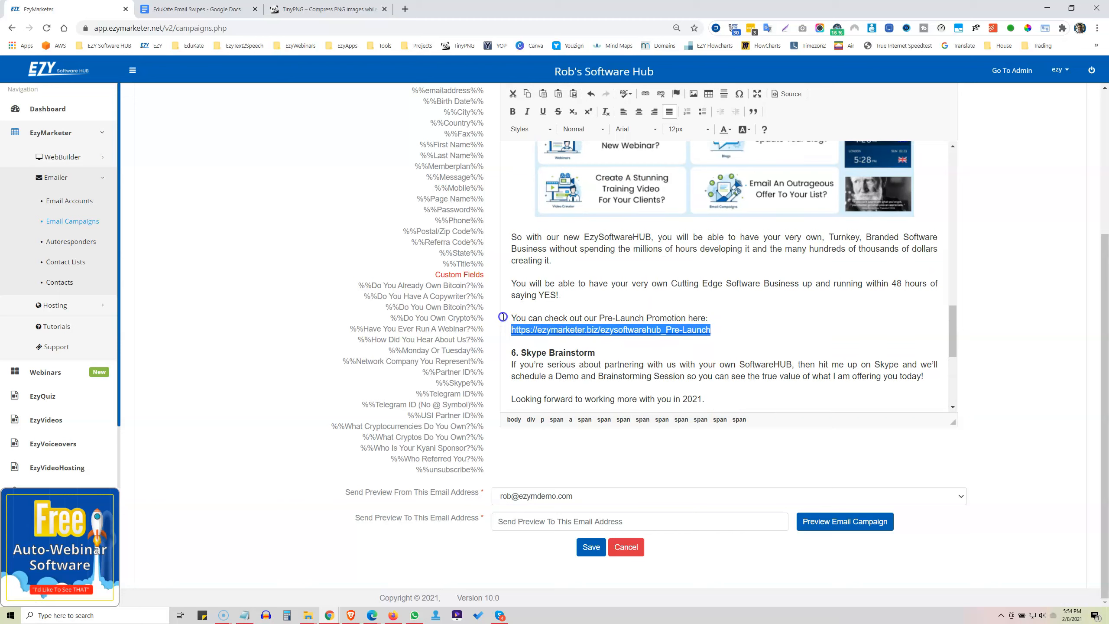
left_click(645, 94)
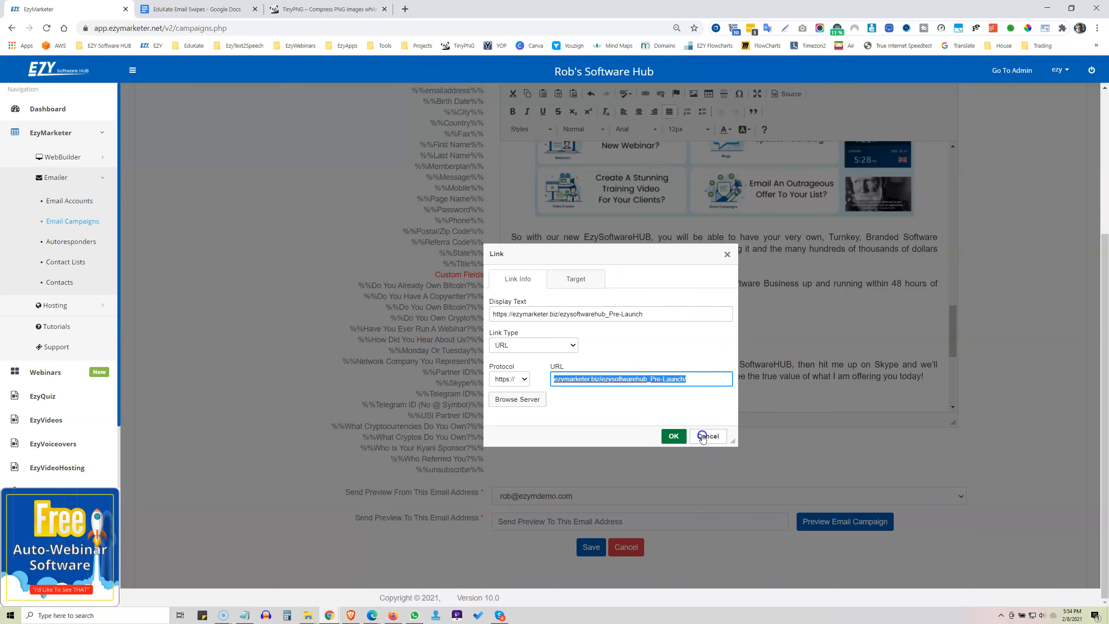
left_click(673, 435)
Step: Send a preview of the campaign from the EzyMarketer newsletter address to the saved Gmail address
scroll(754, 318, "up", 5)
scroll(756, 321, "up", 6)
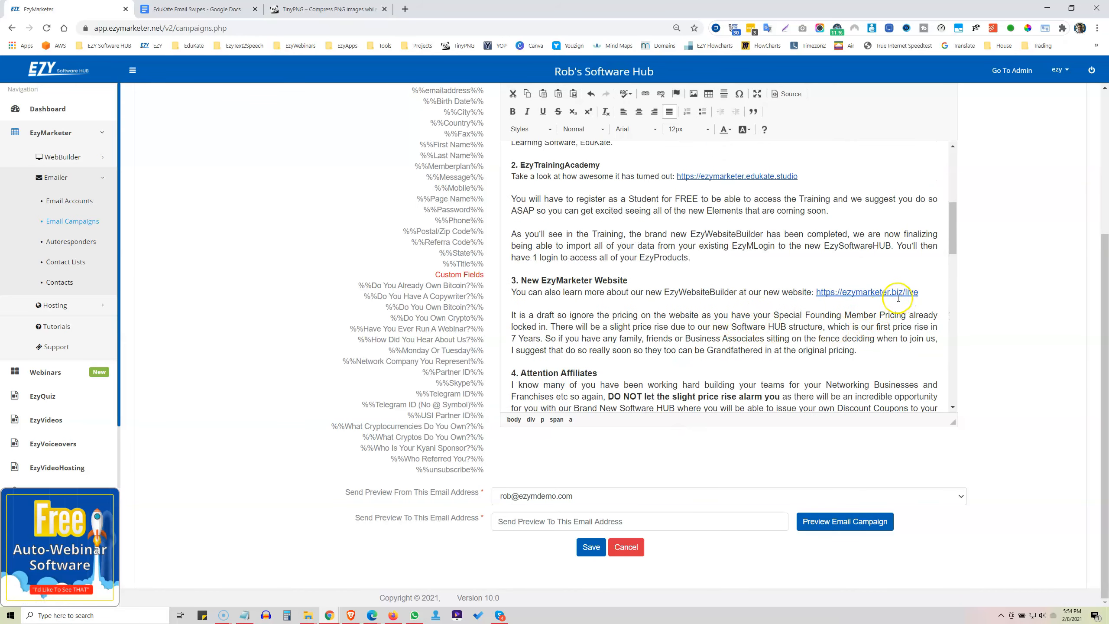
scroll(755, 223, "up", 5)
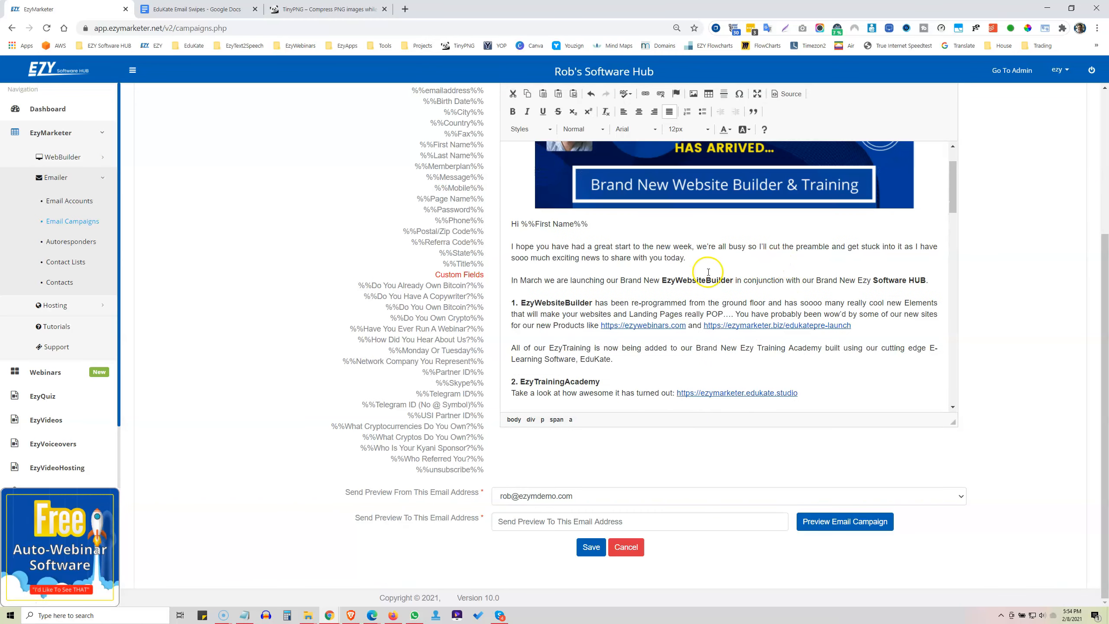
scroll(708, 279, "down", 4)
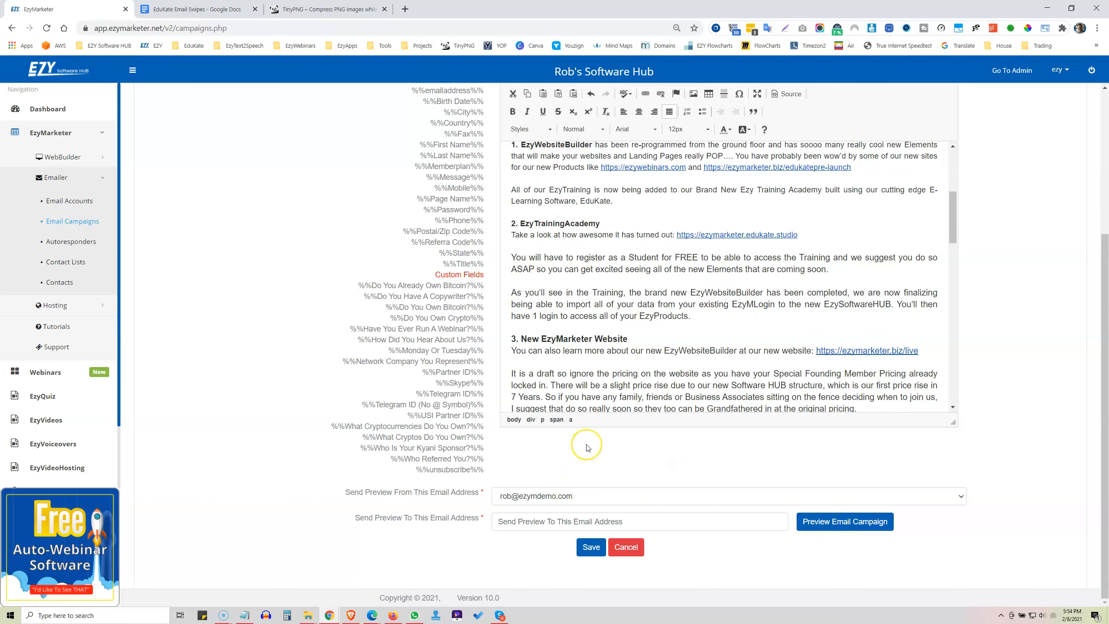
left_click(573, 501)
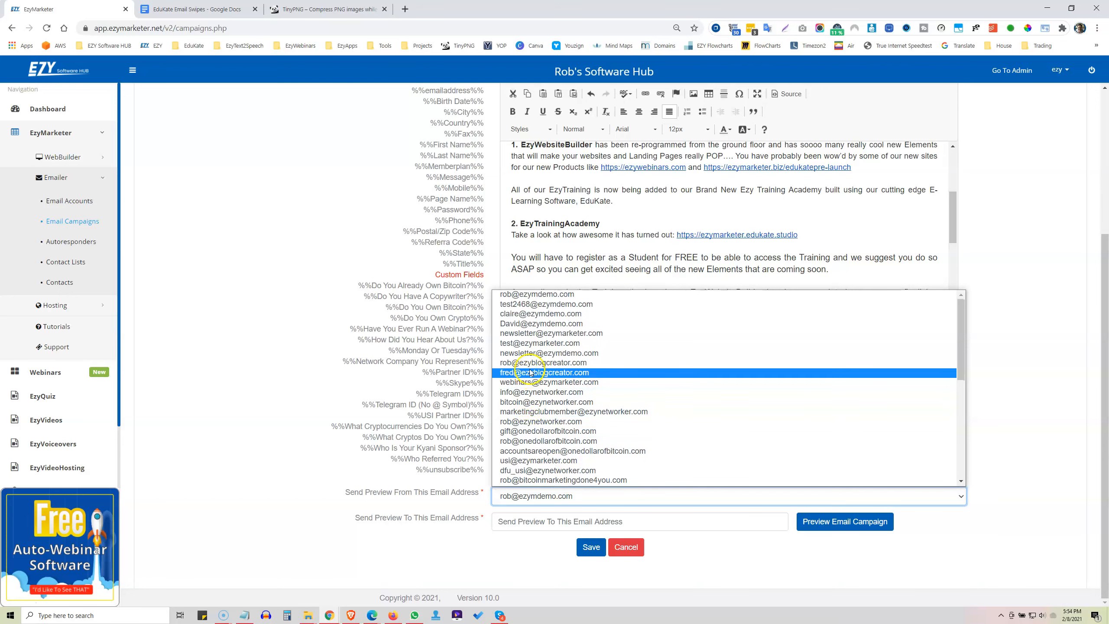
left_click(556, 333)
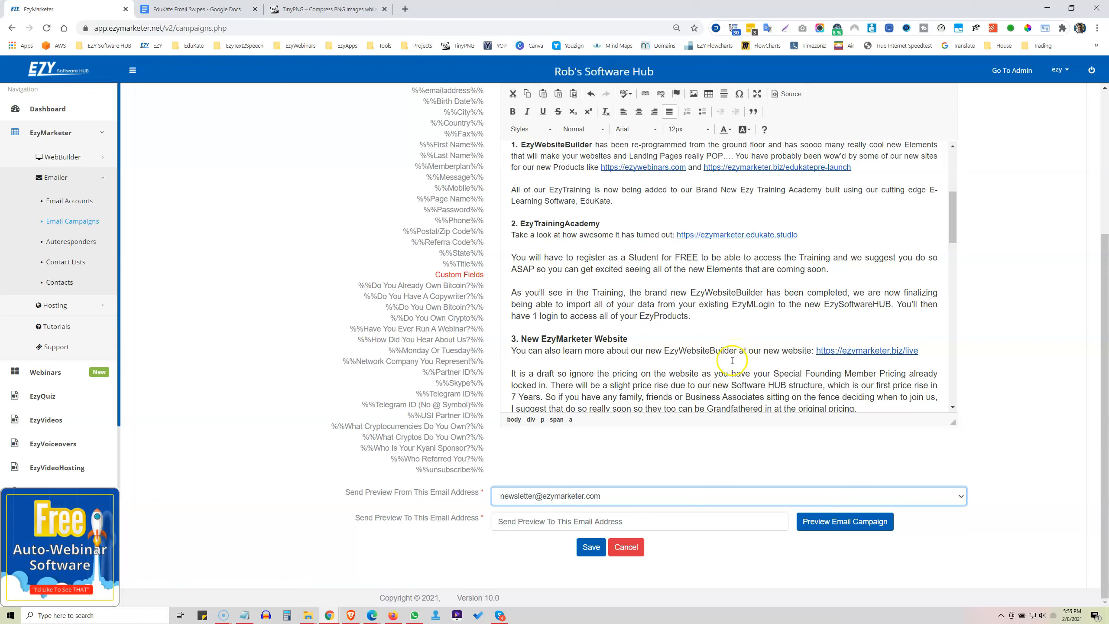
left_click(632, 524)
left_click(541, 544)
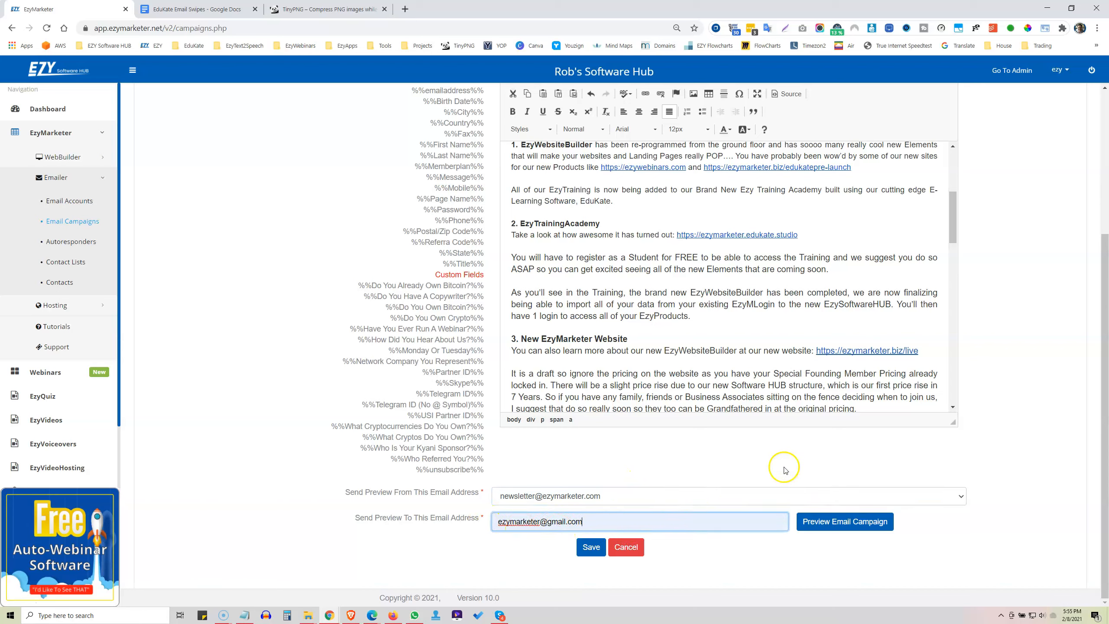
left_click(838, 525)
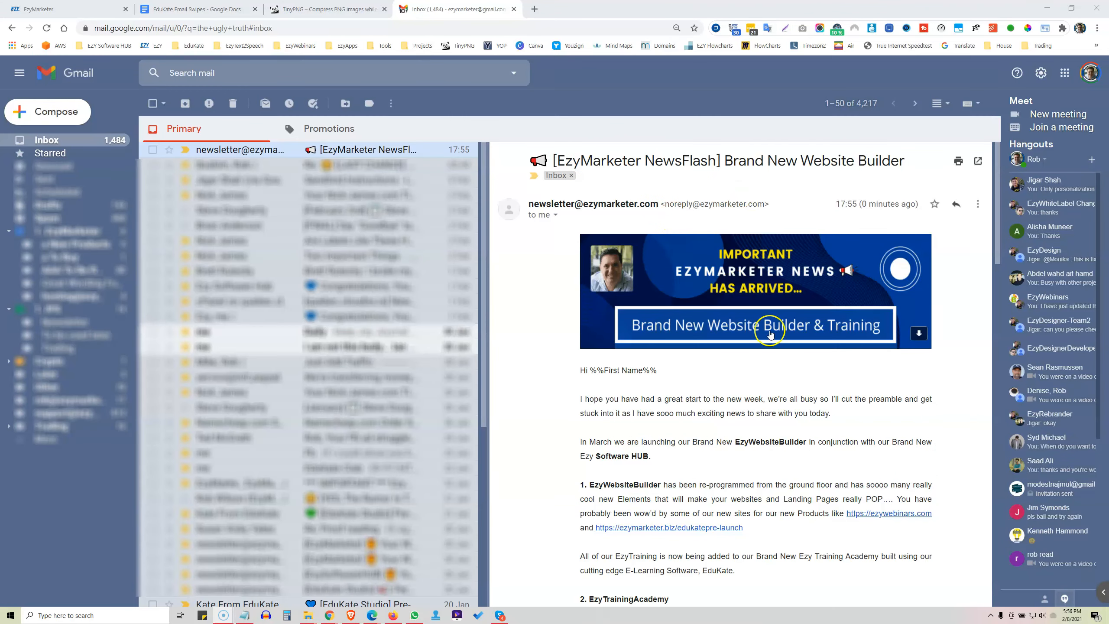
Step: Switch to Gmail and review the received preview email's text, links and images from the header down to the signature
scroll(803, 384, "down", 6)
scroll(803, 379, "down", 8)
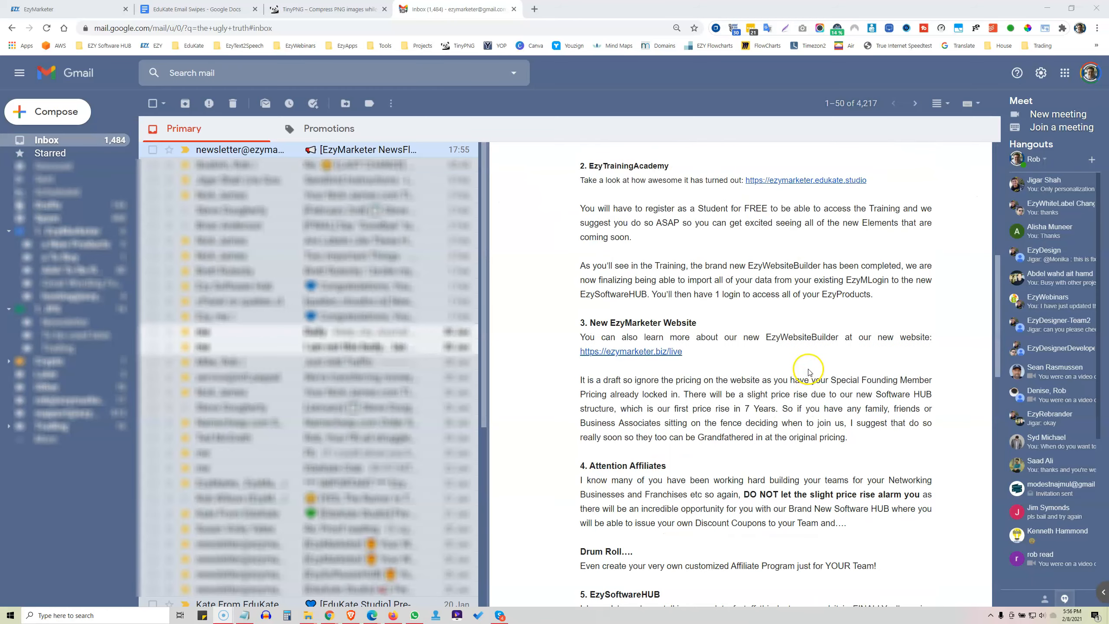
scroll(810, 369, "down", 10)
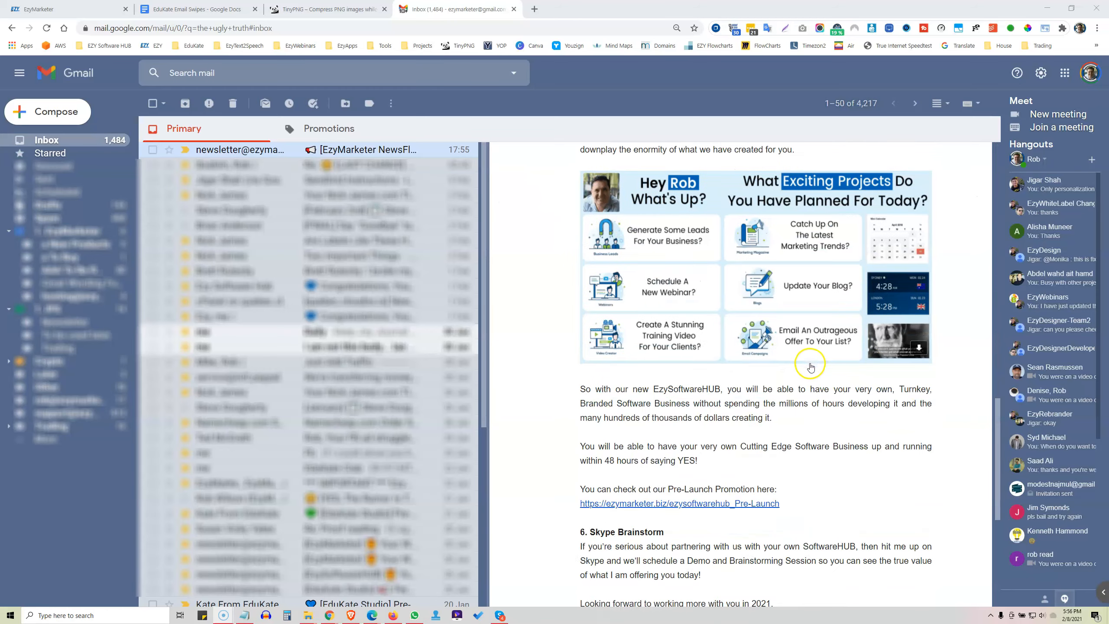
scroll(805, 367, "up", 2)
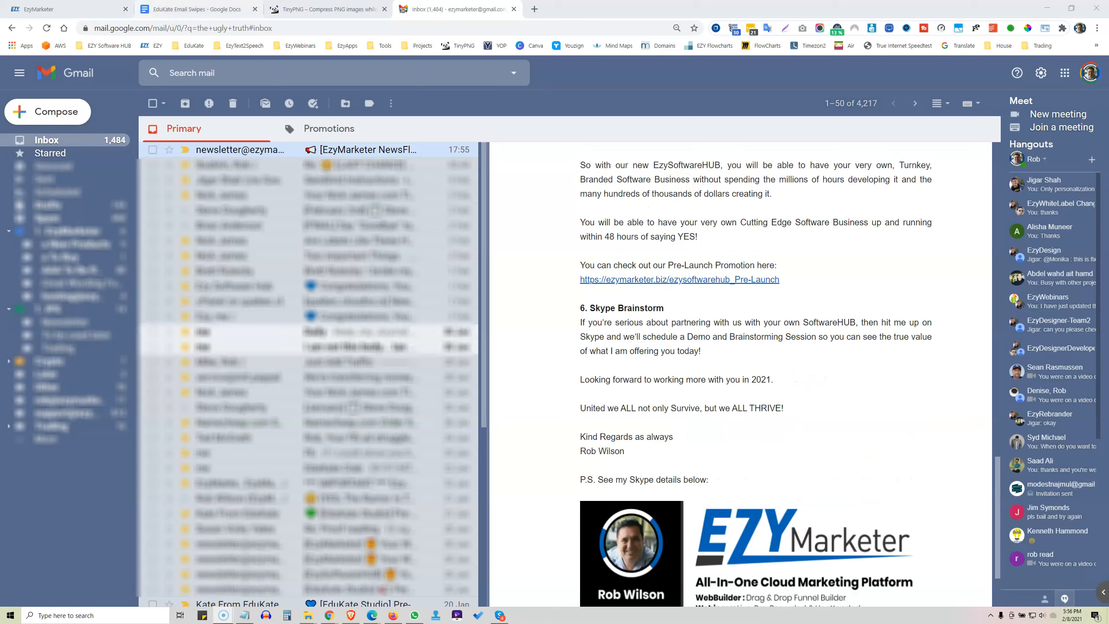
Step: Return to EzyMarketer, save the email campaign, and check its last-sent status in the campaign list
left_click(57, 6)
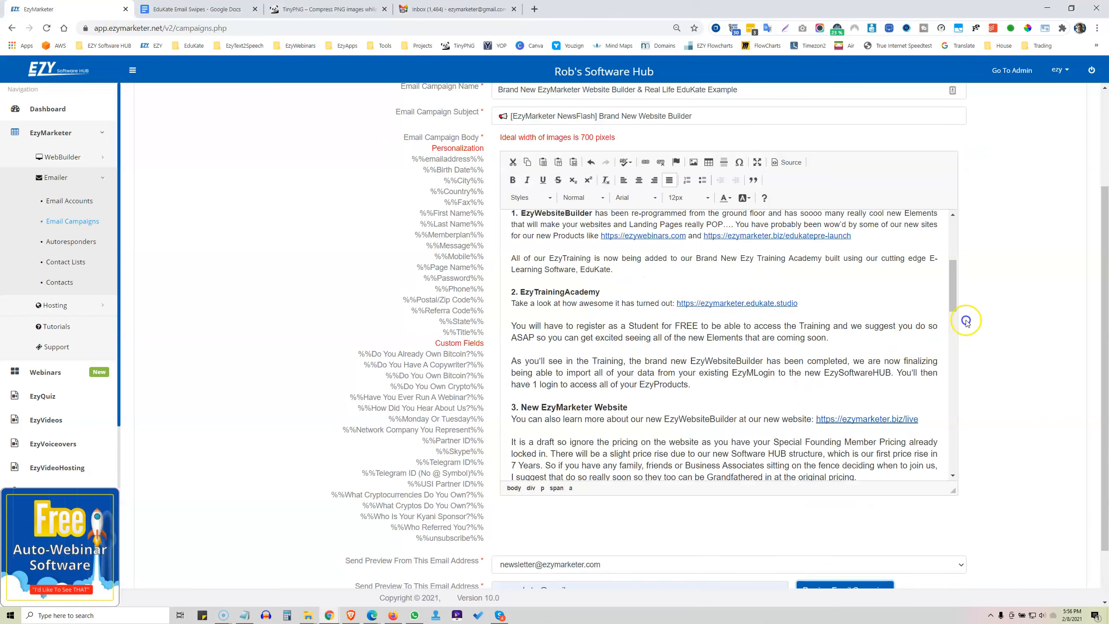
scroll(965, 323, "down", 1)
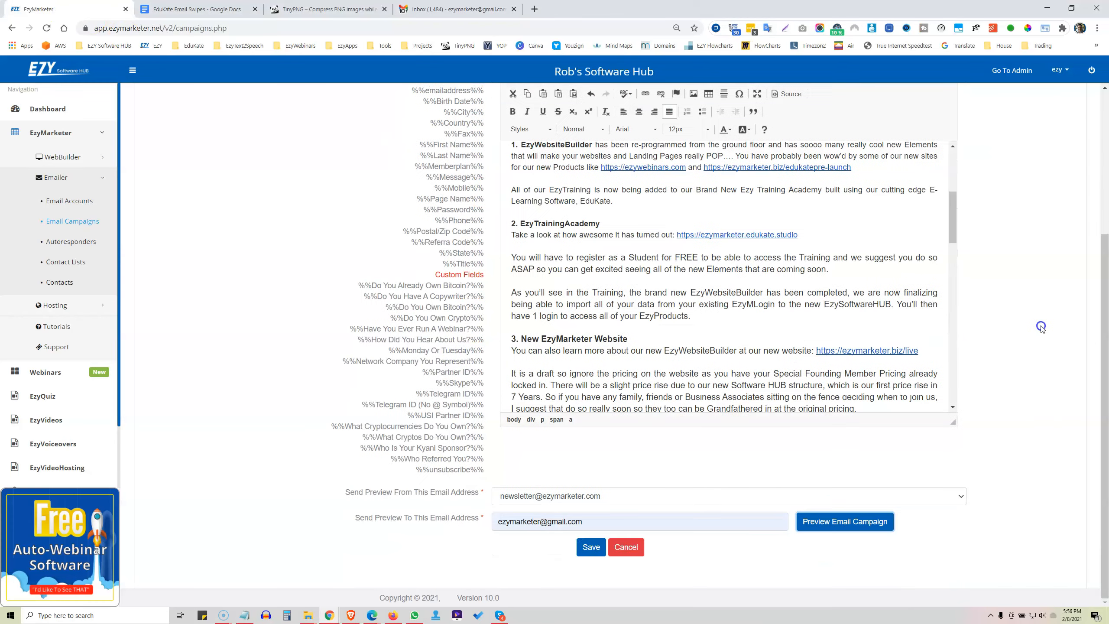
left_click(593, 549)
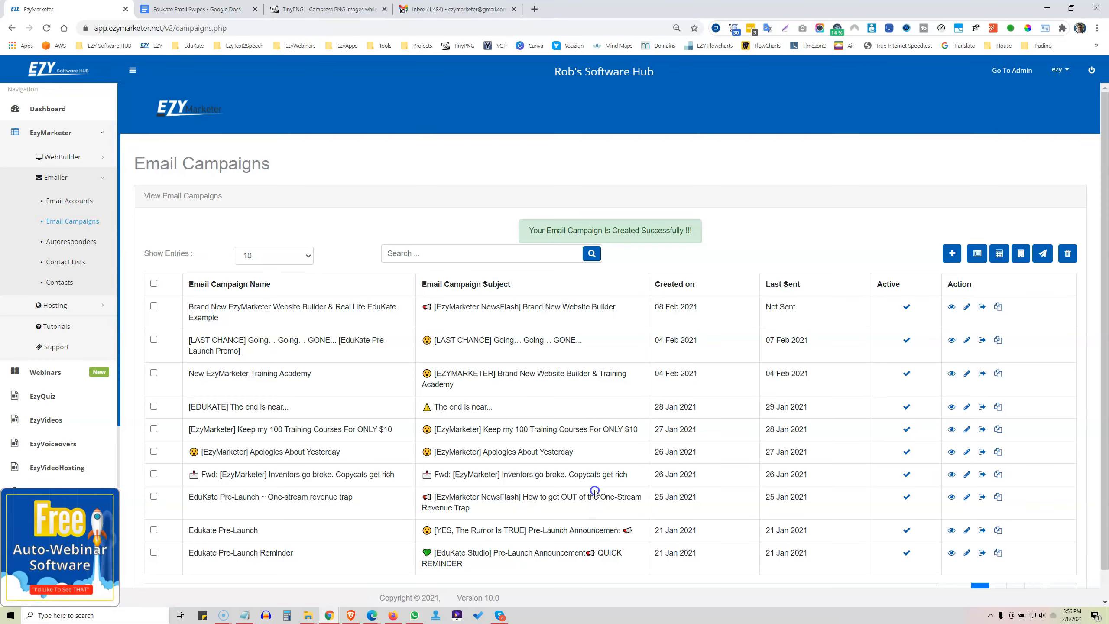
left_click_drag(763, 301, 809, 311)
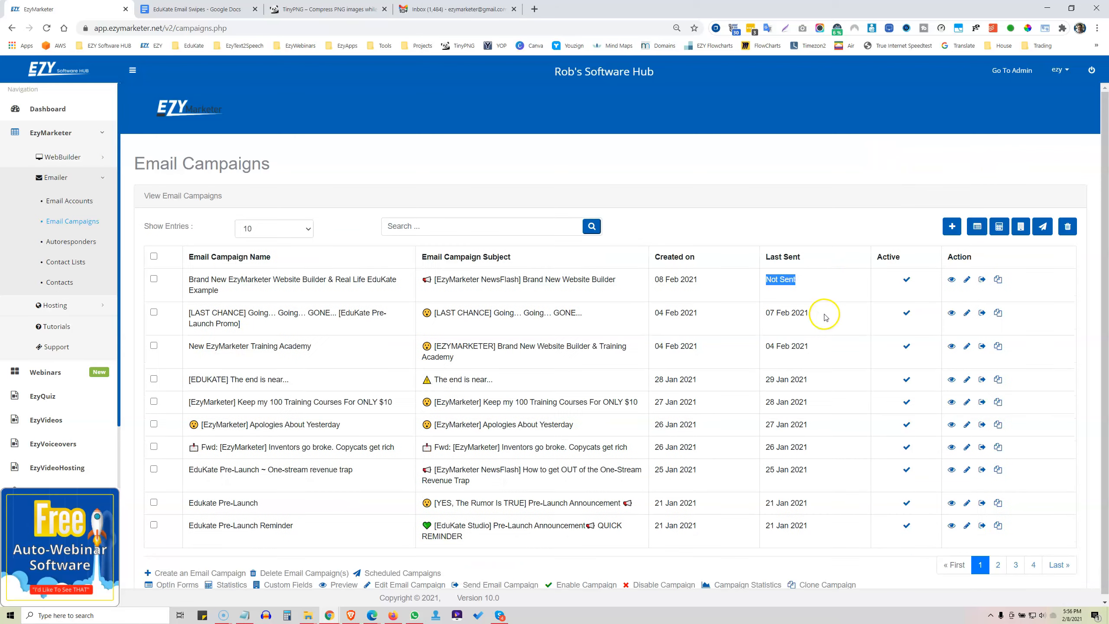
left_click(829, 283)
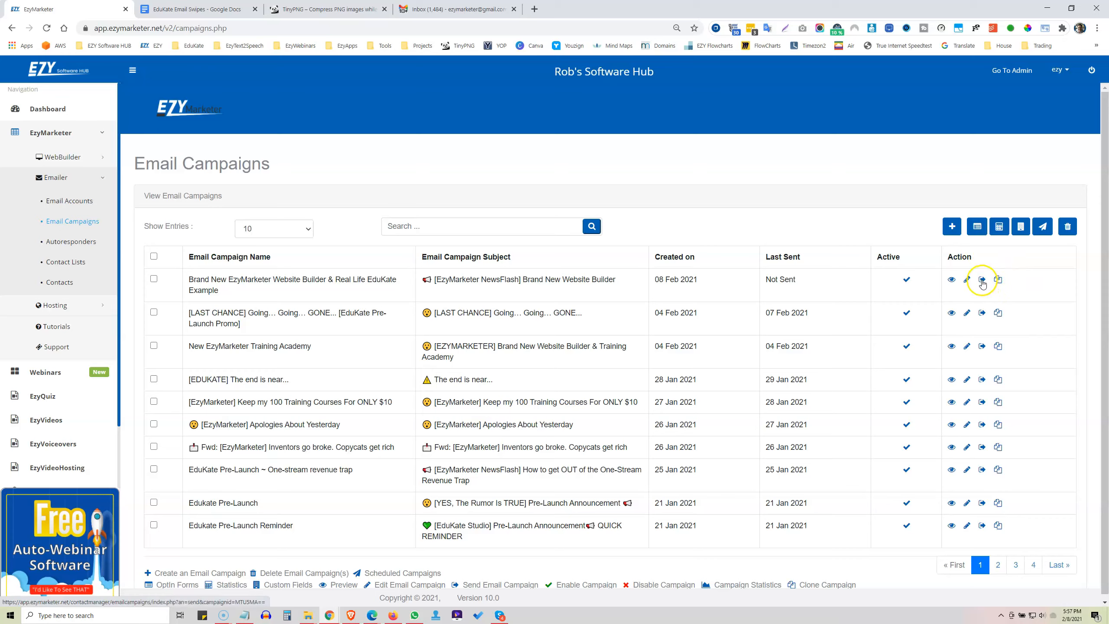
Step: Open the send settings for the Brand New EzyMarketer Website Builder campaign and select the 1 Dollar Of Bitcoin contact list
left_click(982, 282)
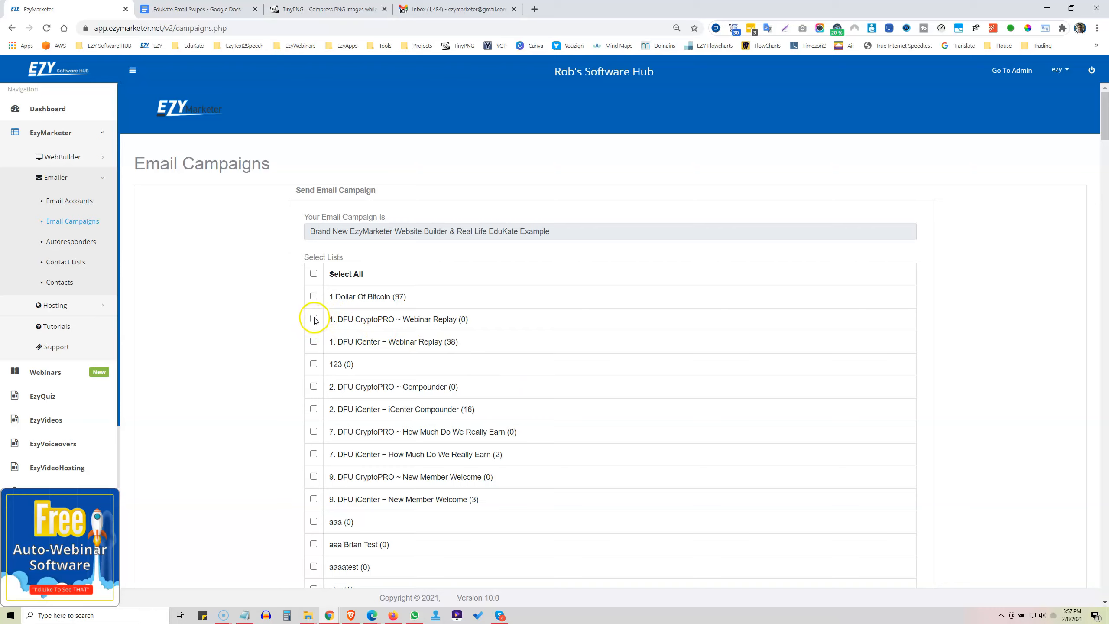
left_click(314, 296)
Step: Limit the recipients to the $1 Bitcoin tag and try the option to send the email campaign now
left_click_drag(1099, 135, 1101, 617)
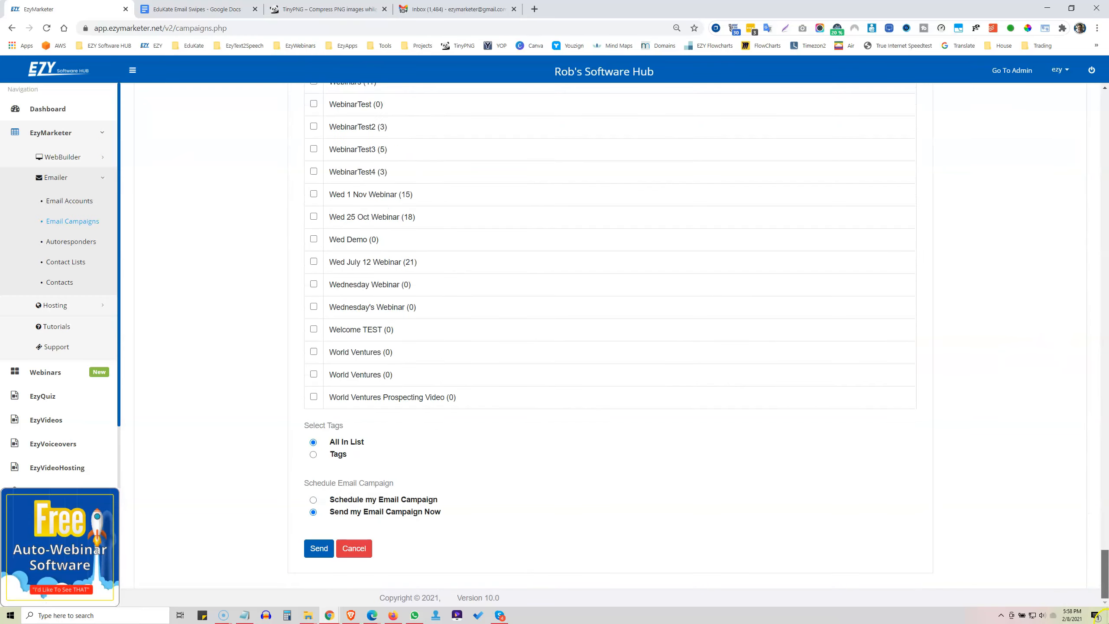
left_click(313, 500)
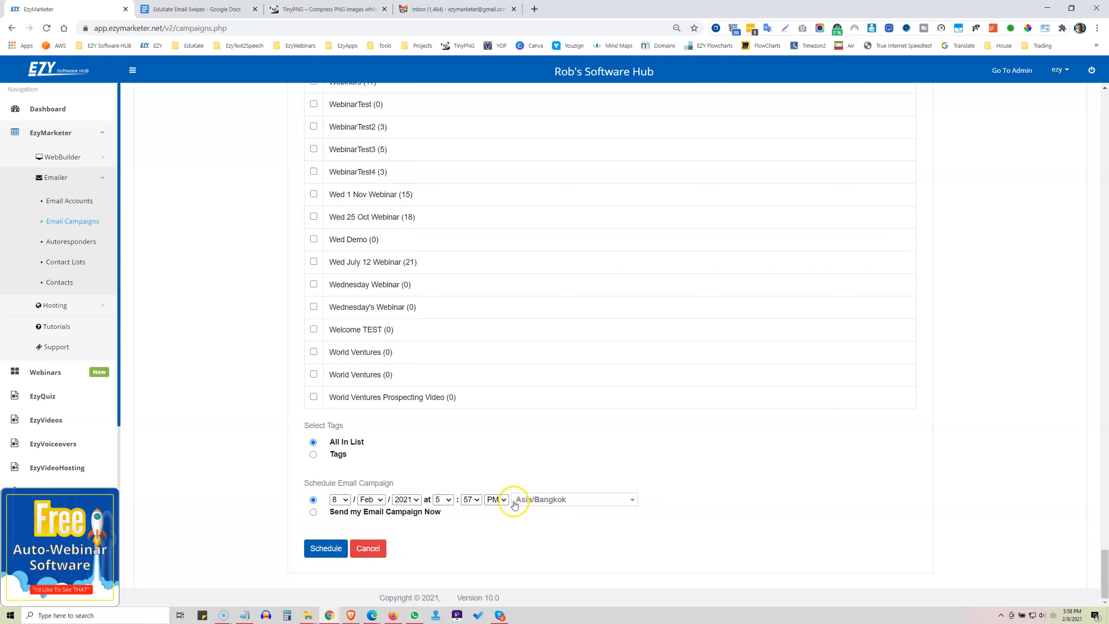
left_click(312, 522)
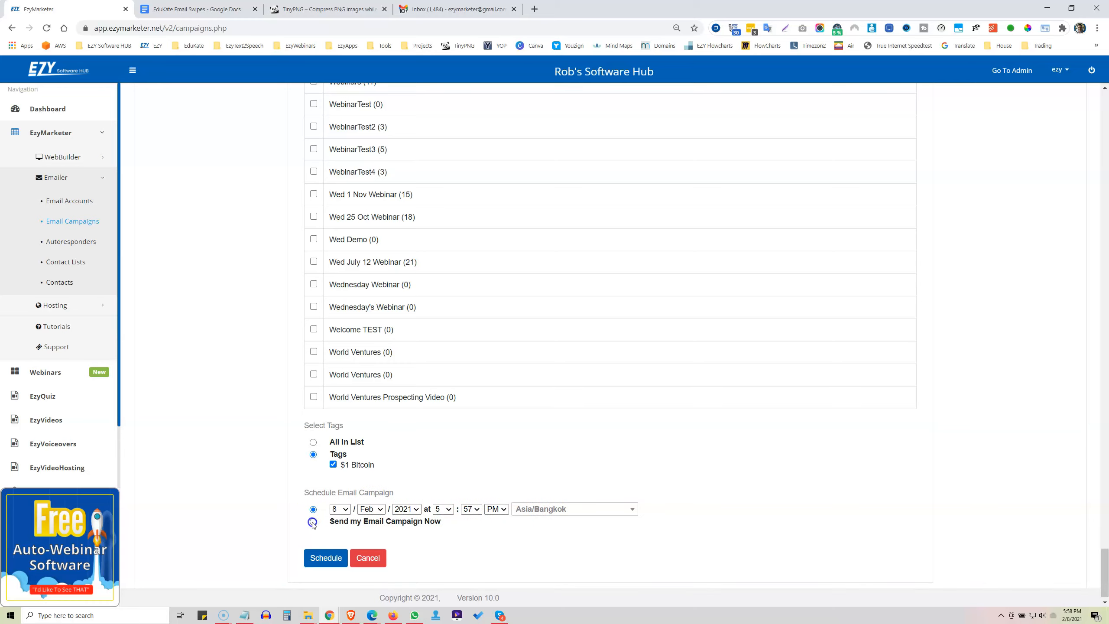
left_click(325, 566)
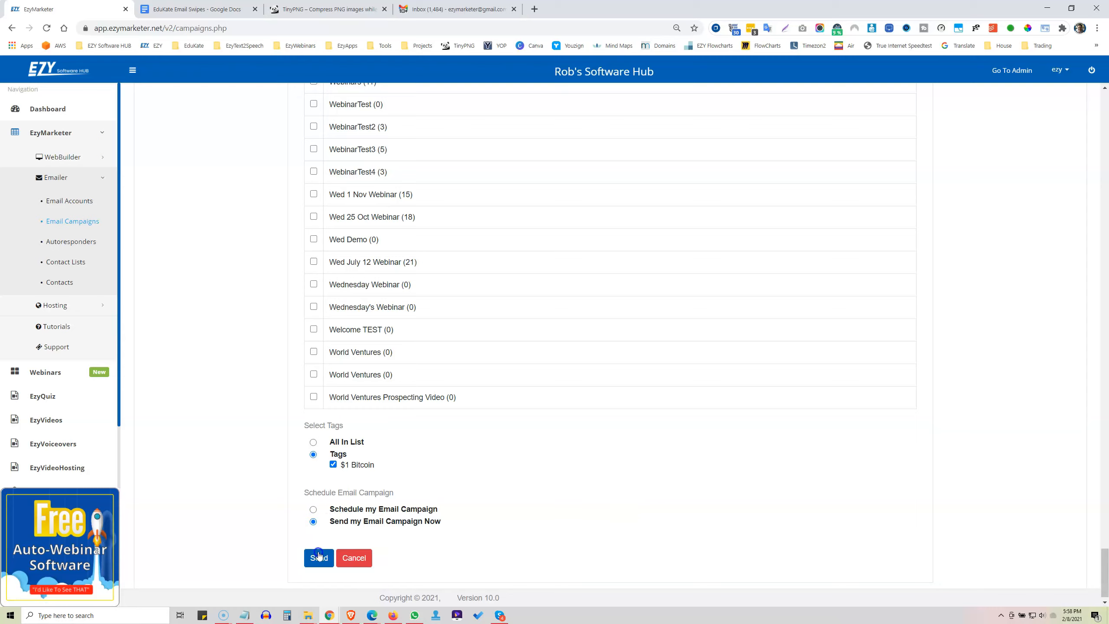
Step: Schedule the campaign for 10 Feb 2021 at 5:57 PM Asia/Bangkok time and check its date in the scheduled campaigns list
left_click(315, 510)
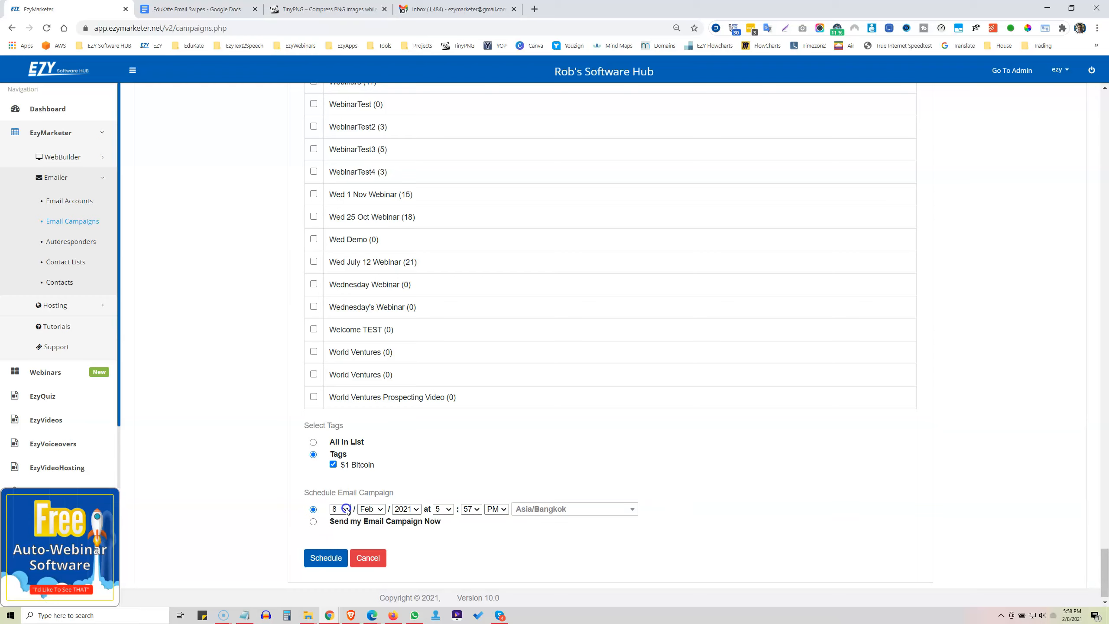
left_click(347, 511)
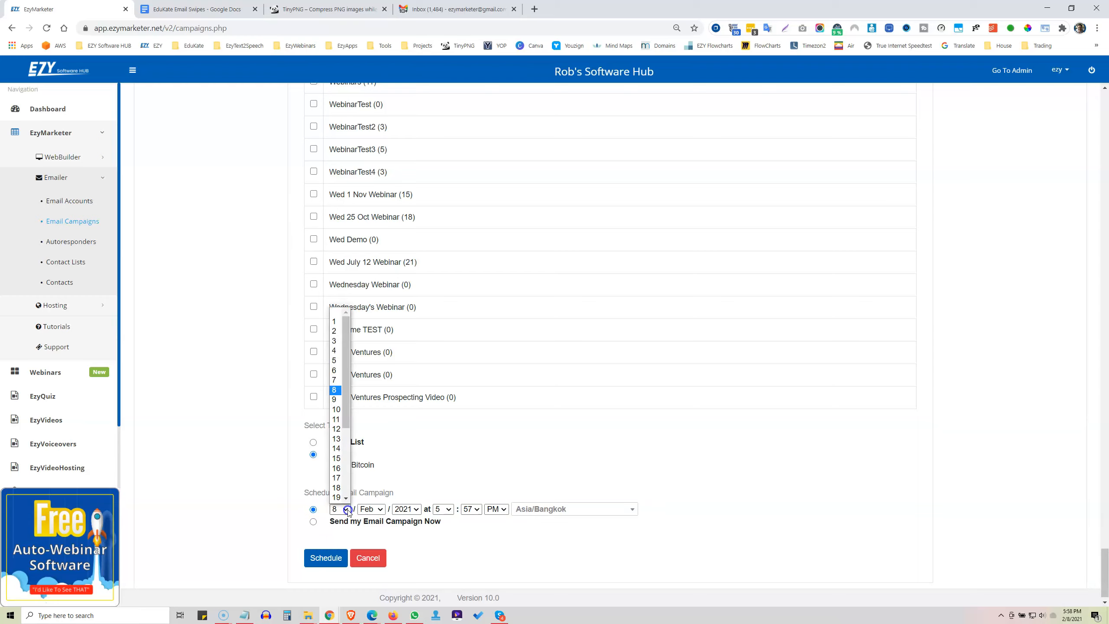
left_click(337, 412)
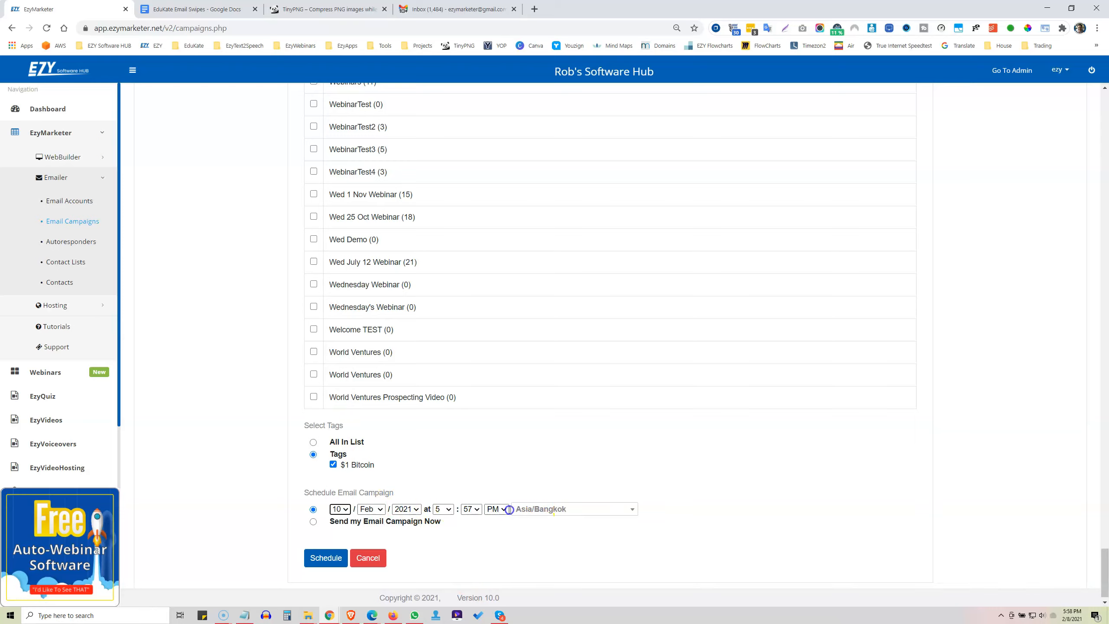
left_click(323, 560)
left_click(324, 561)
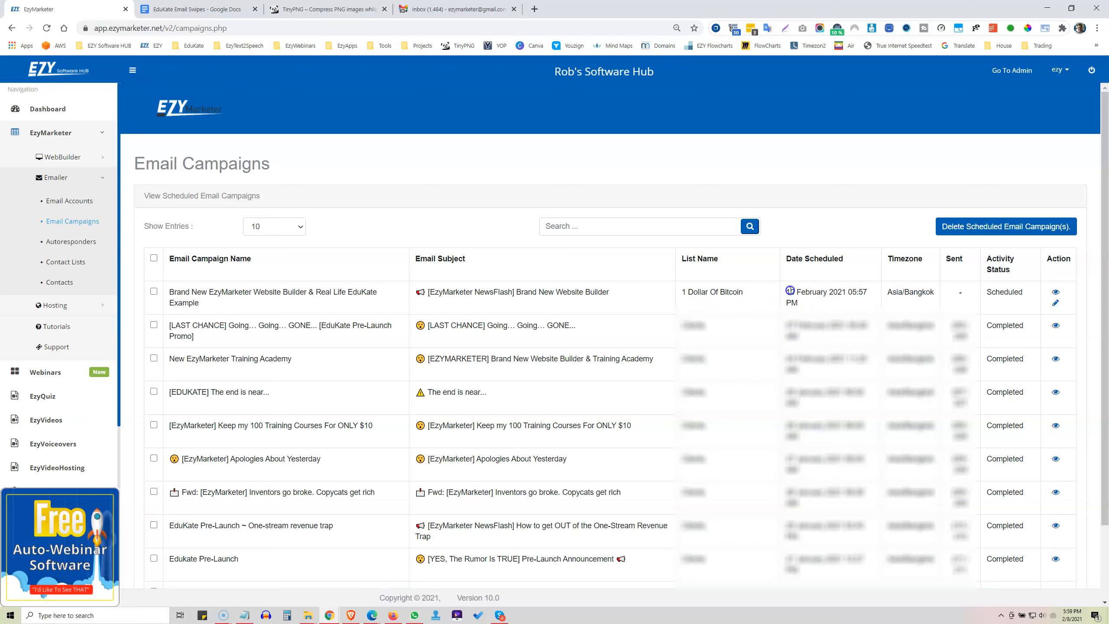
left_click_drag(790, 292, 875, 293)
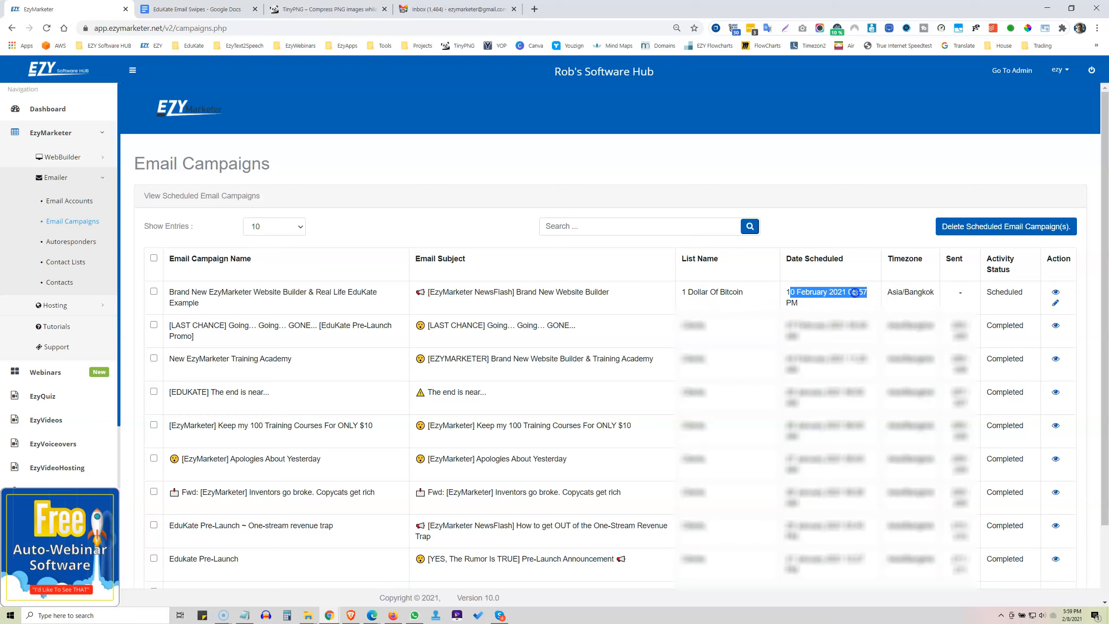
left_click(854, 293)
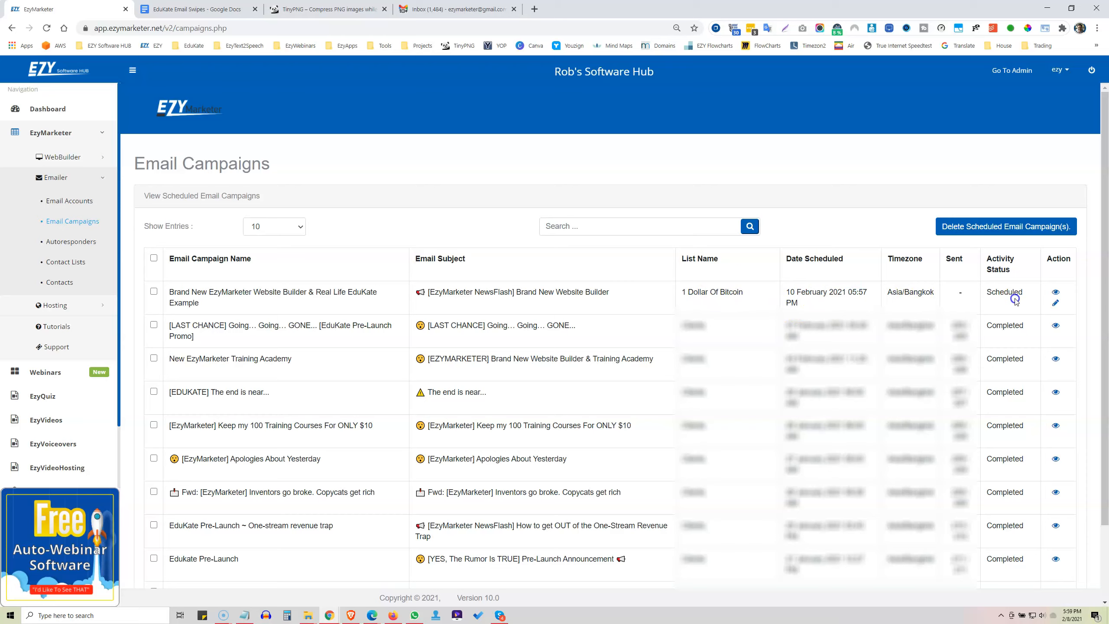